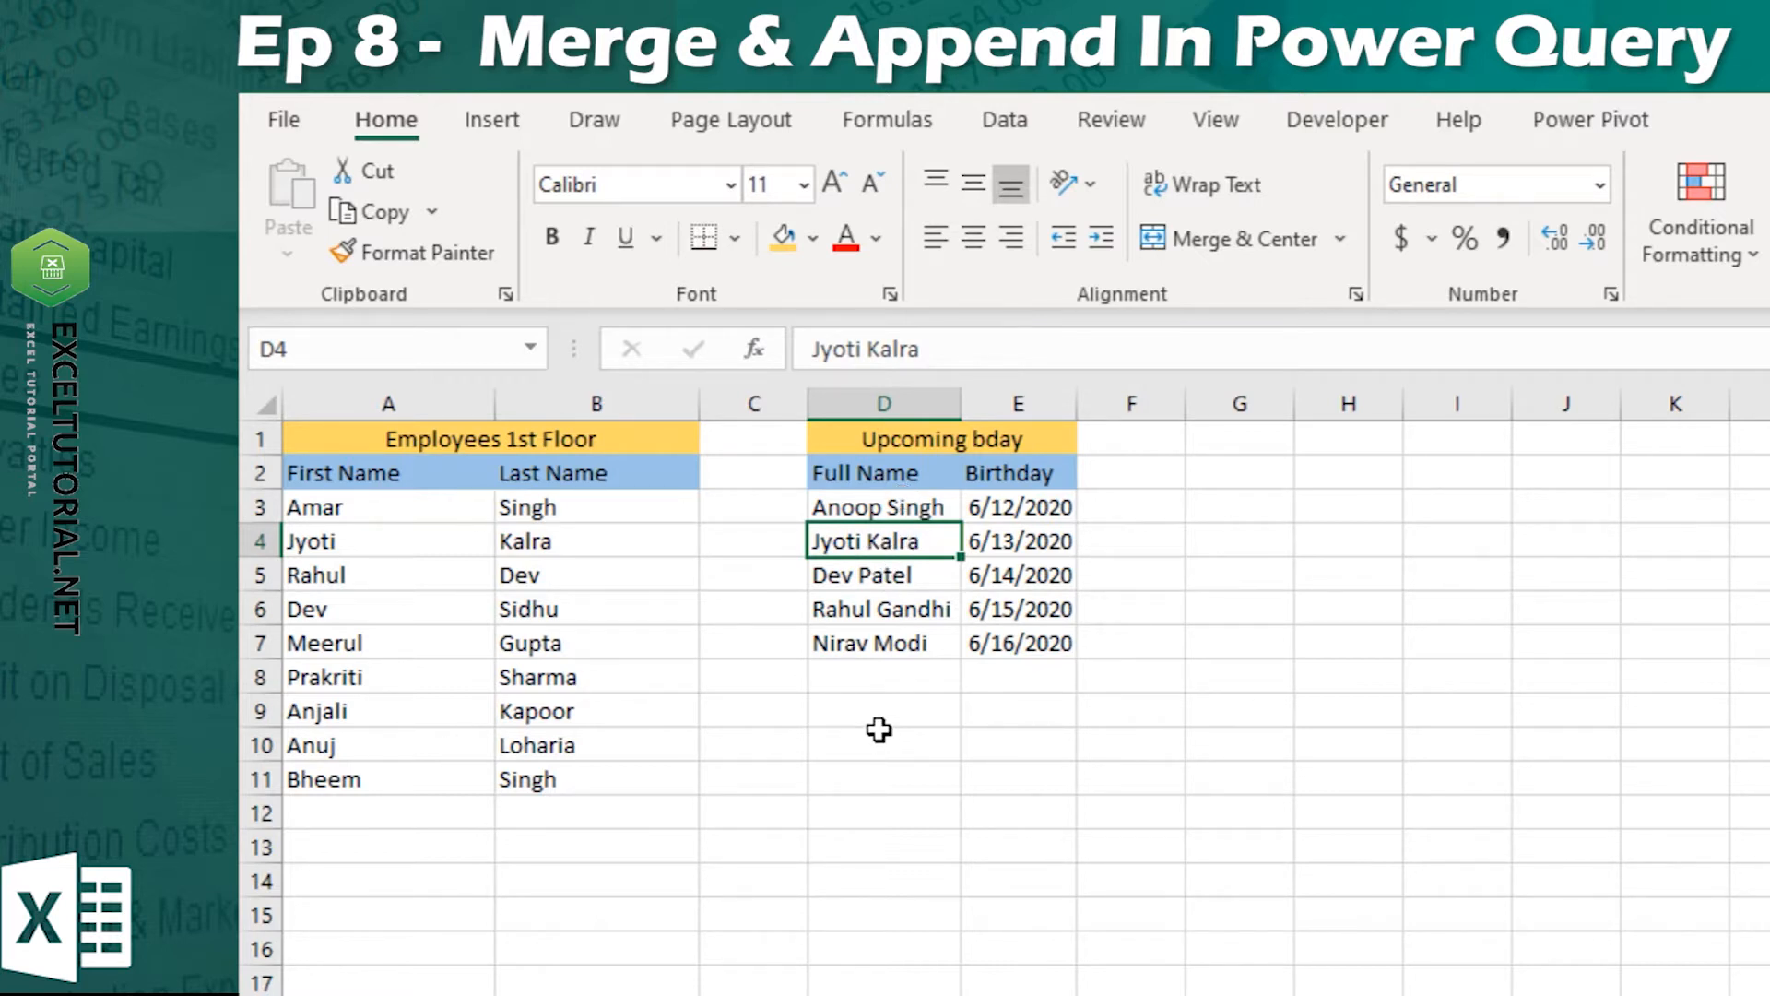
{"action": "left_click", "coordinate": [436, 505]}
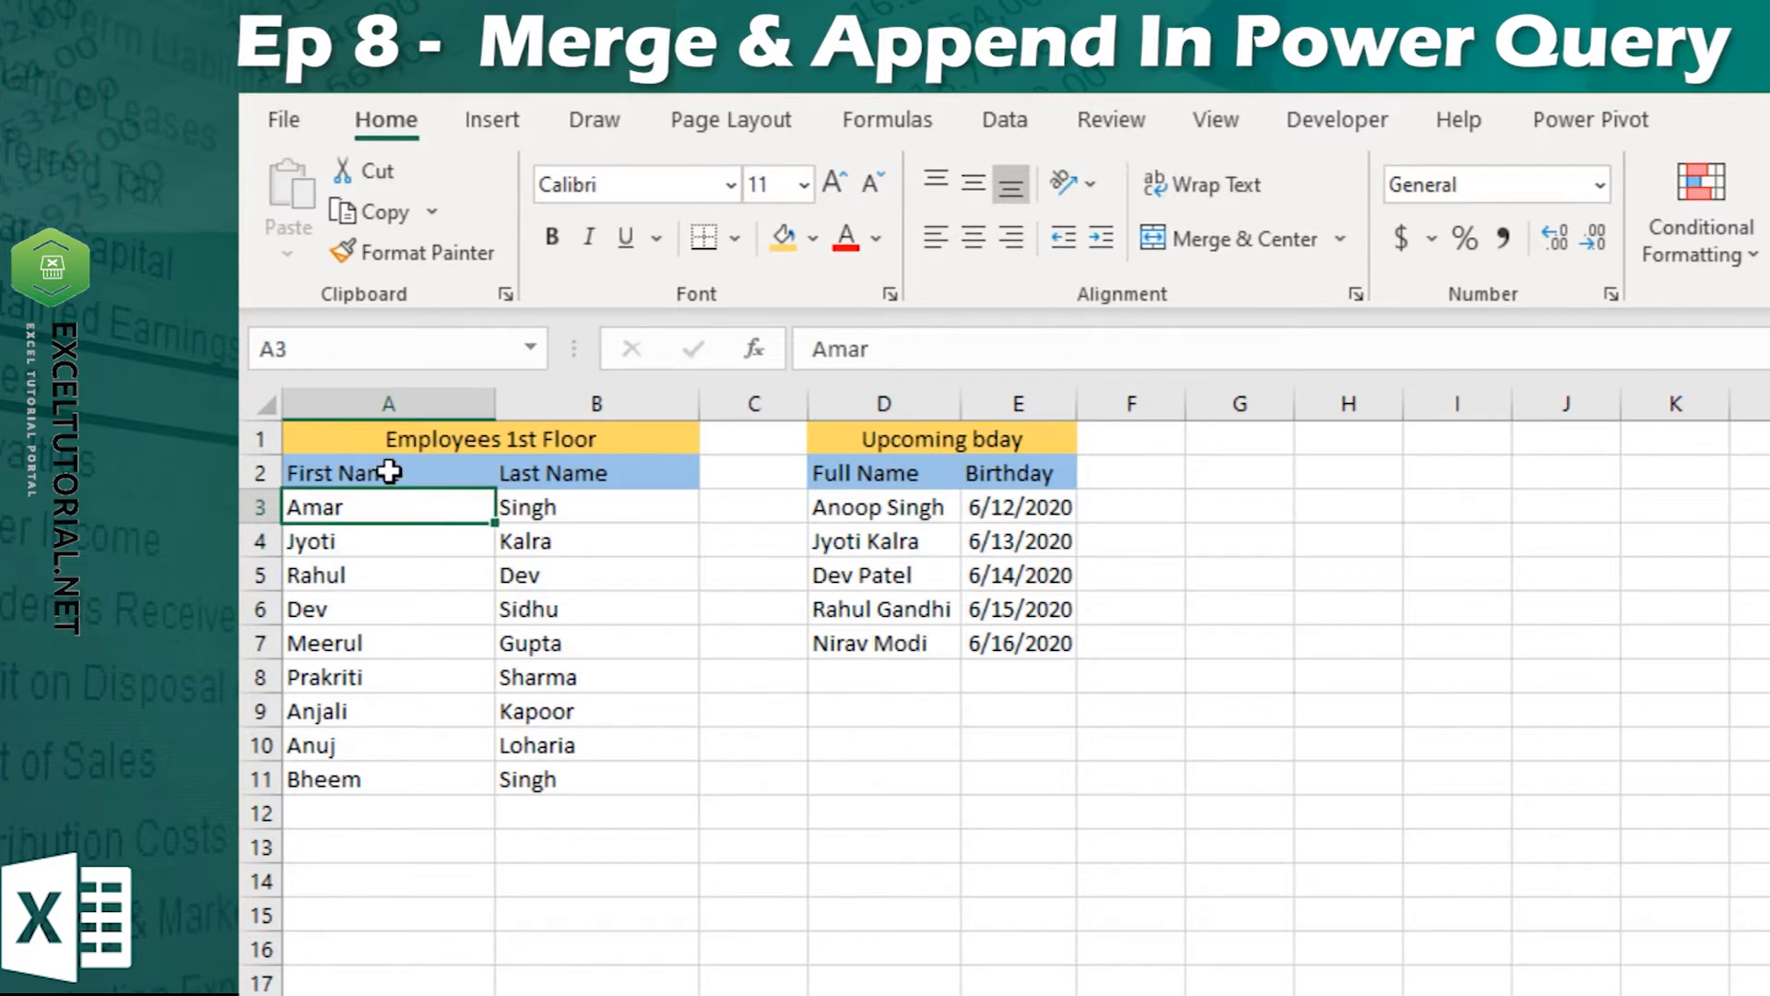
{"action": "left_click_drag", "start_coordinate": [390, 472], "coordinate": [636, 774]}
{"action": "left_click_drag", "start_coordinate": [863, 479], "coordinate": [1037, 650]}
{"action": "left_click", "coordinate": [858, 515]}
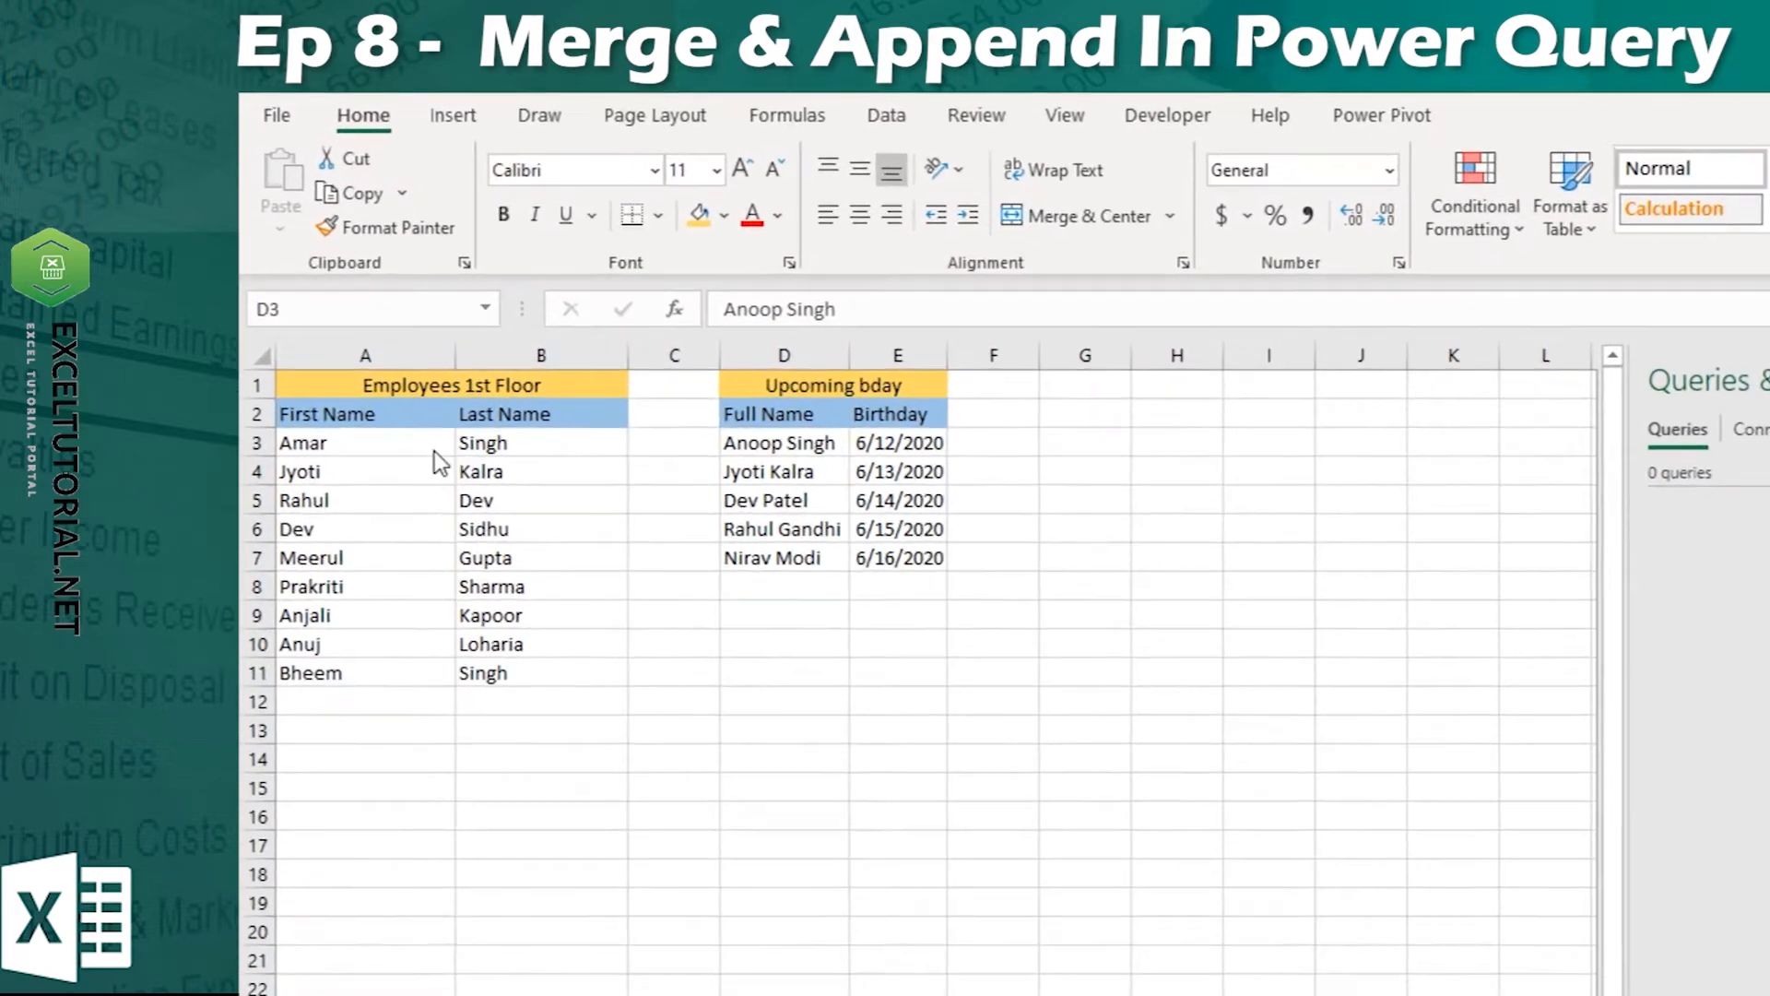
- Bring the Employees 1st Floor range A2:B11 into Power Query as a table with headers
{"action": "left_click_drag", "start_coordinate": [295, 310], "coordinate": [318, 349]}
{"action": "left_click_drag", "start_coordinate": [358, 478], "coordinate": [525, 680]}
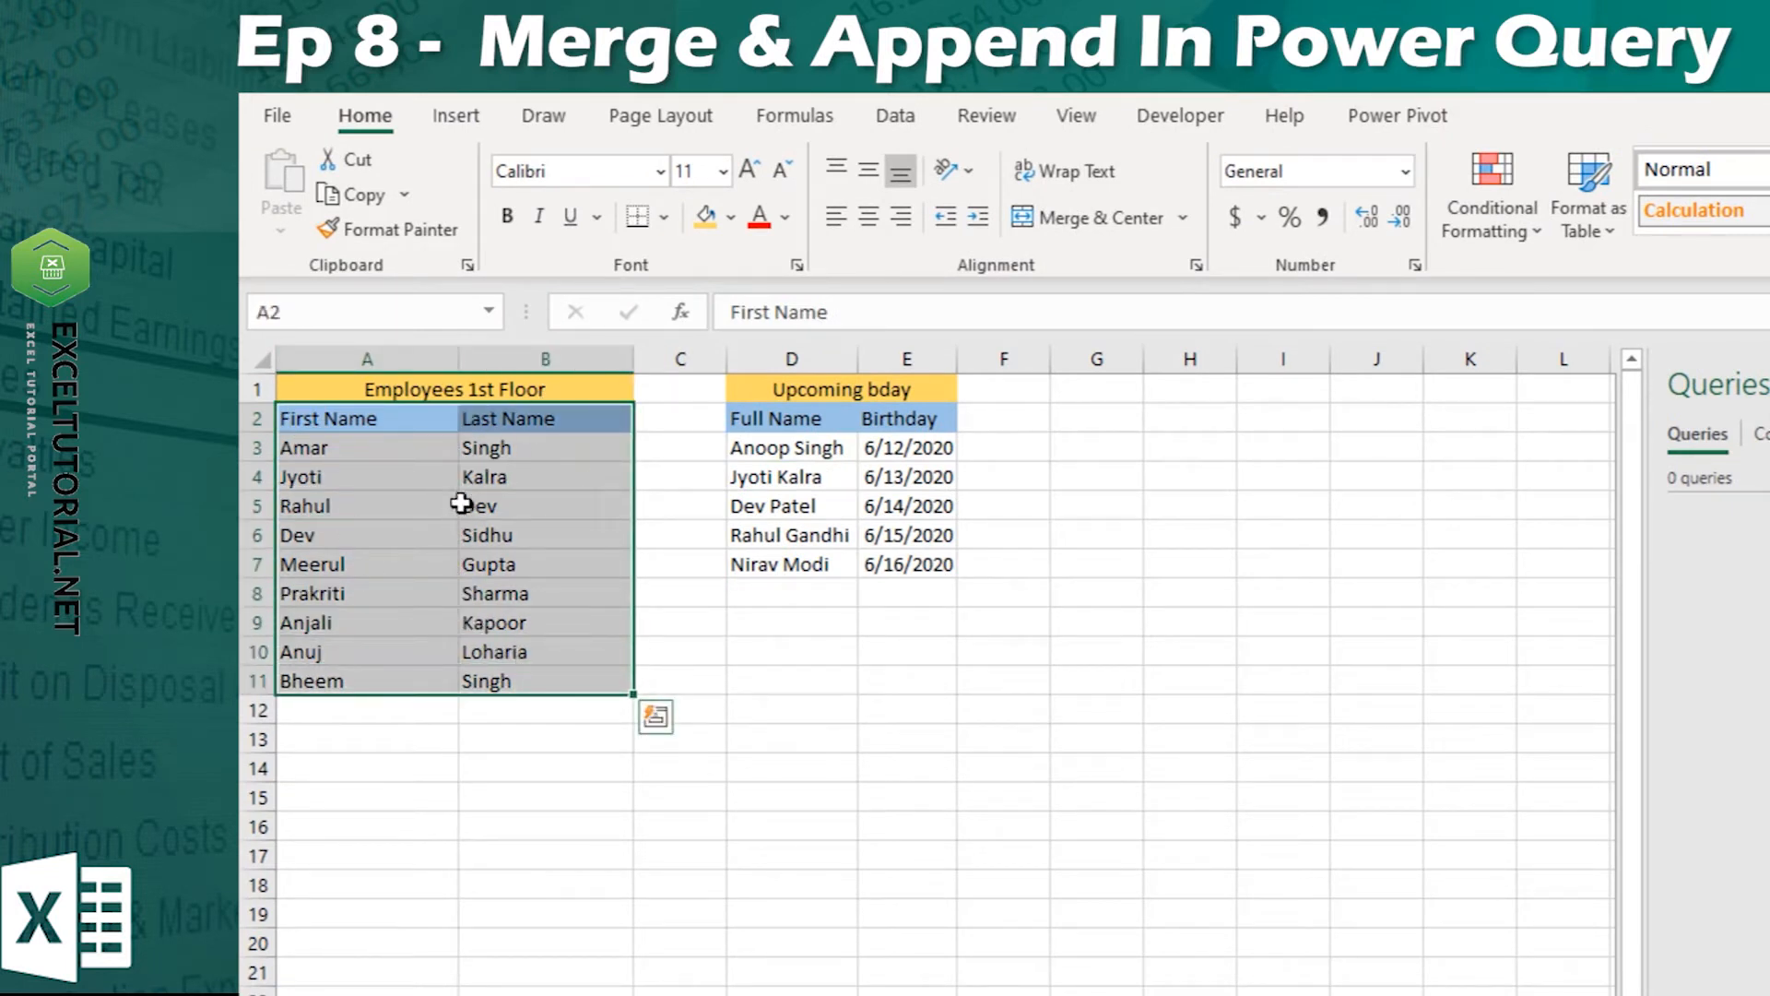
{"action": "left_click", "coordinate": [896, 116]}
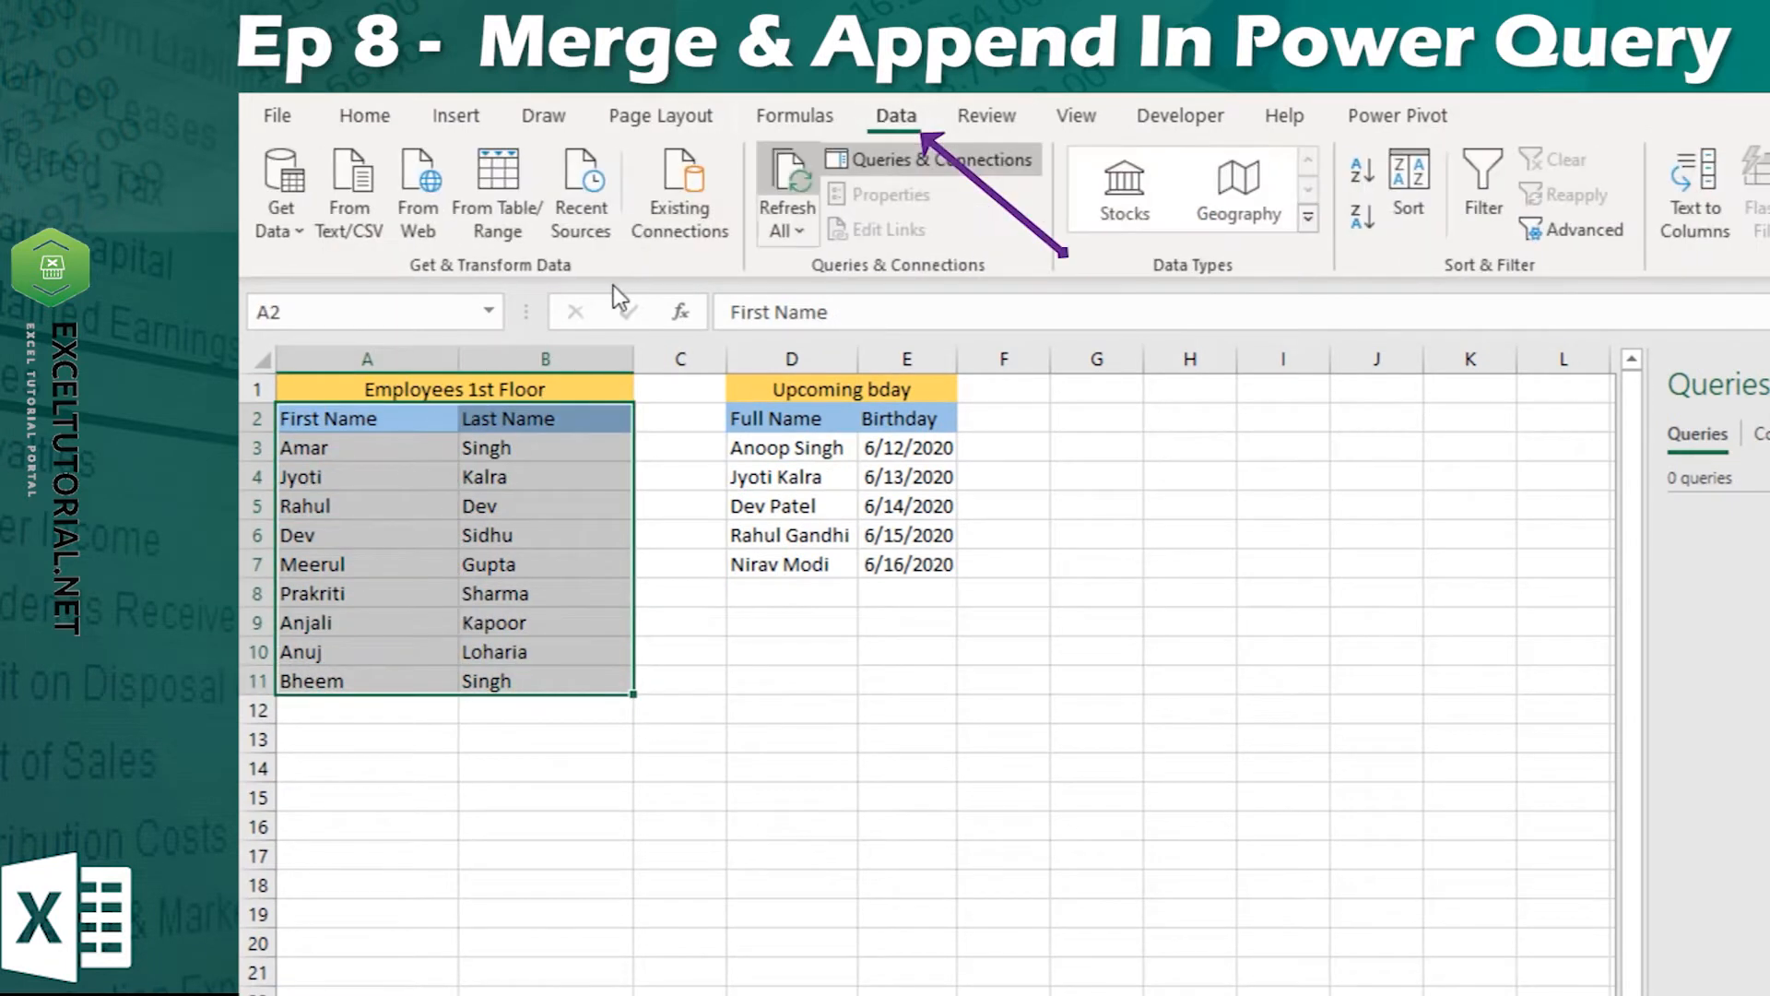
{"action": "left_click", "coordinate": [513, 227]}
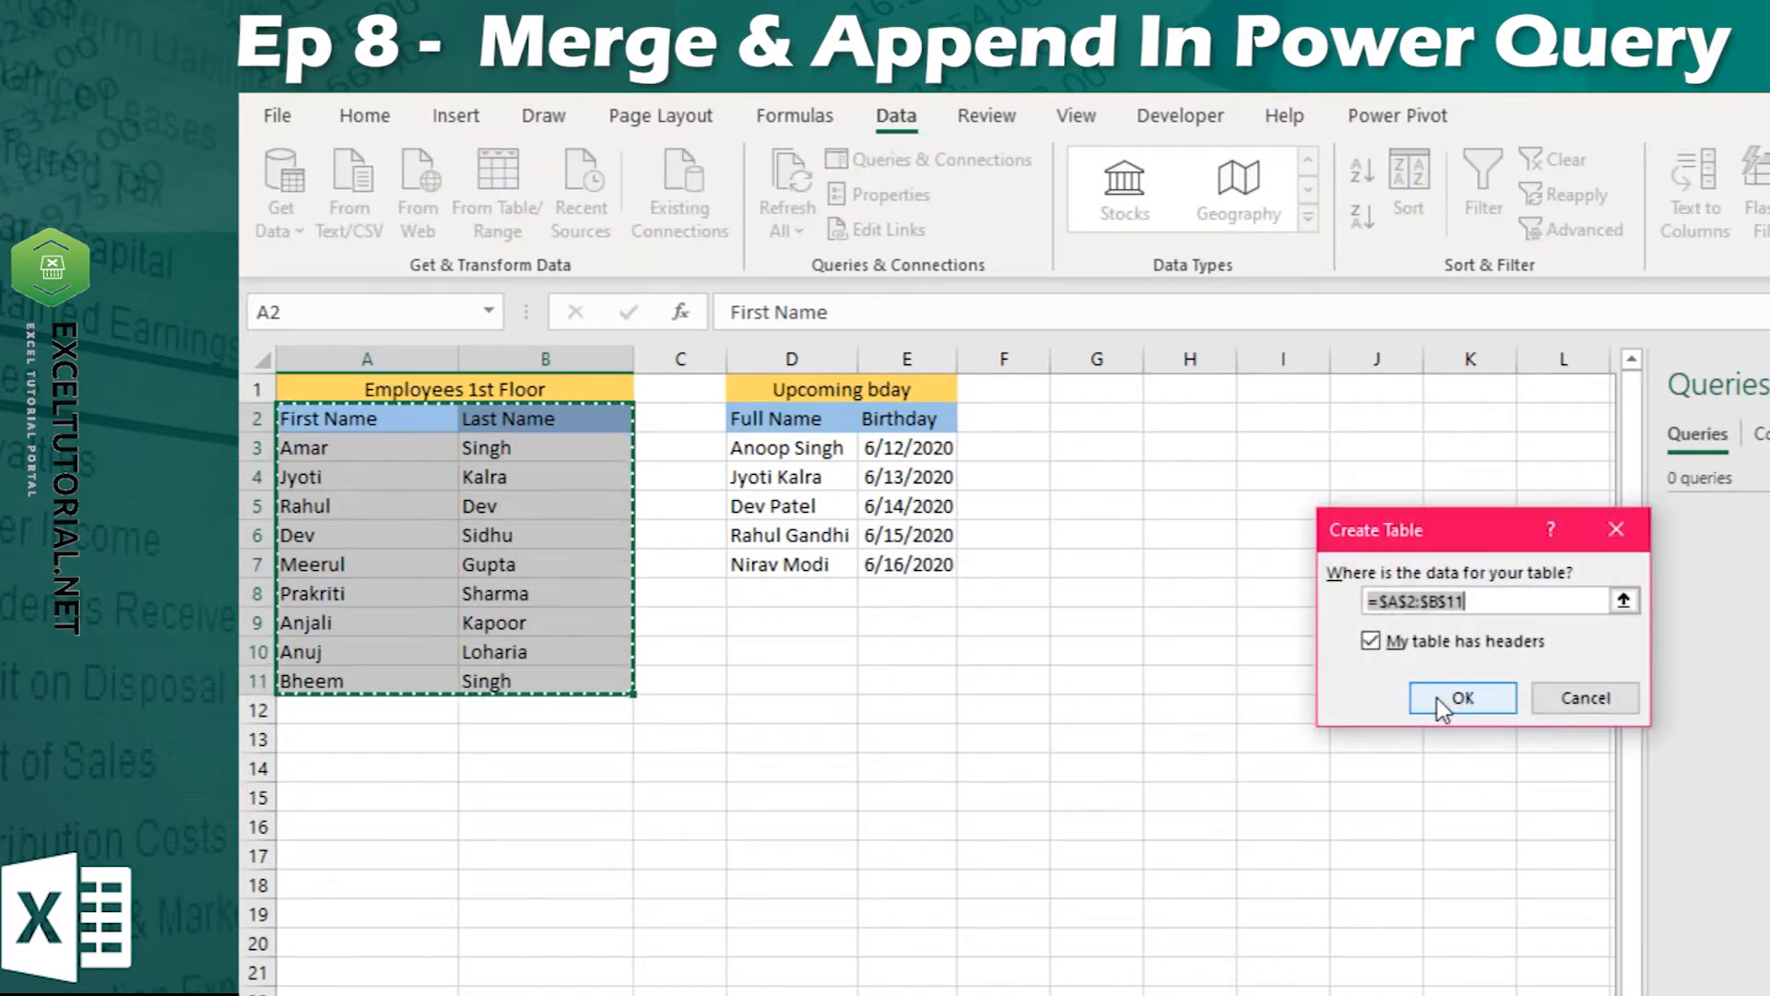
{"action": "left_click_drag", "start_coordinate": [1455, 546], "coordinate": [1328, 522]}
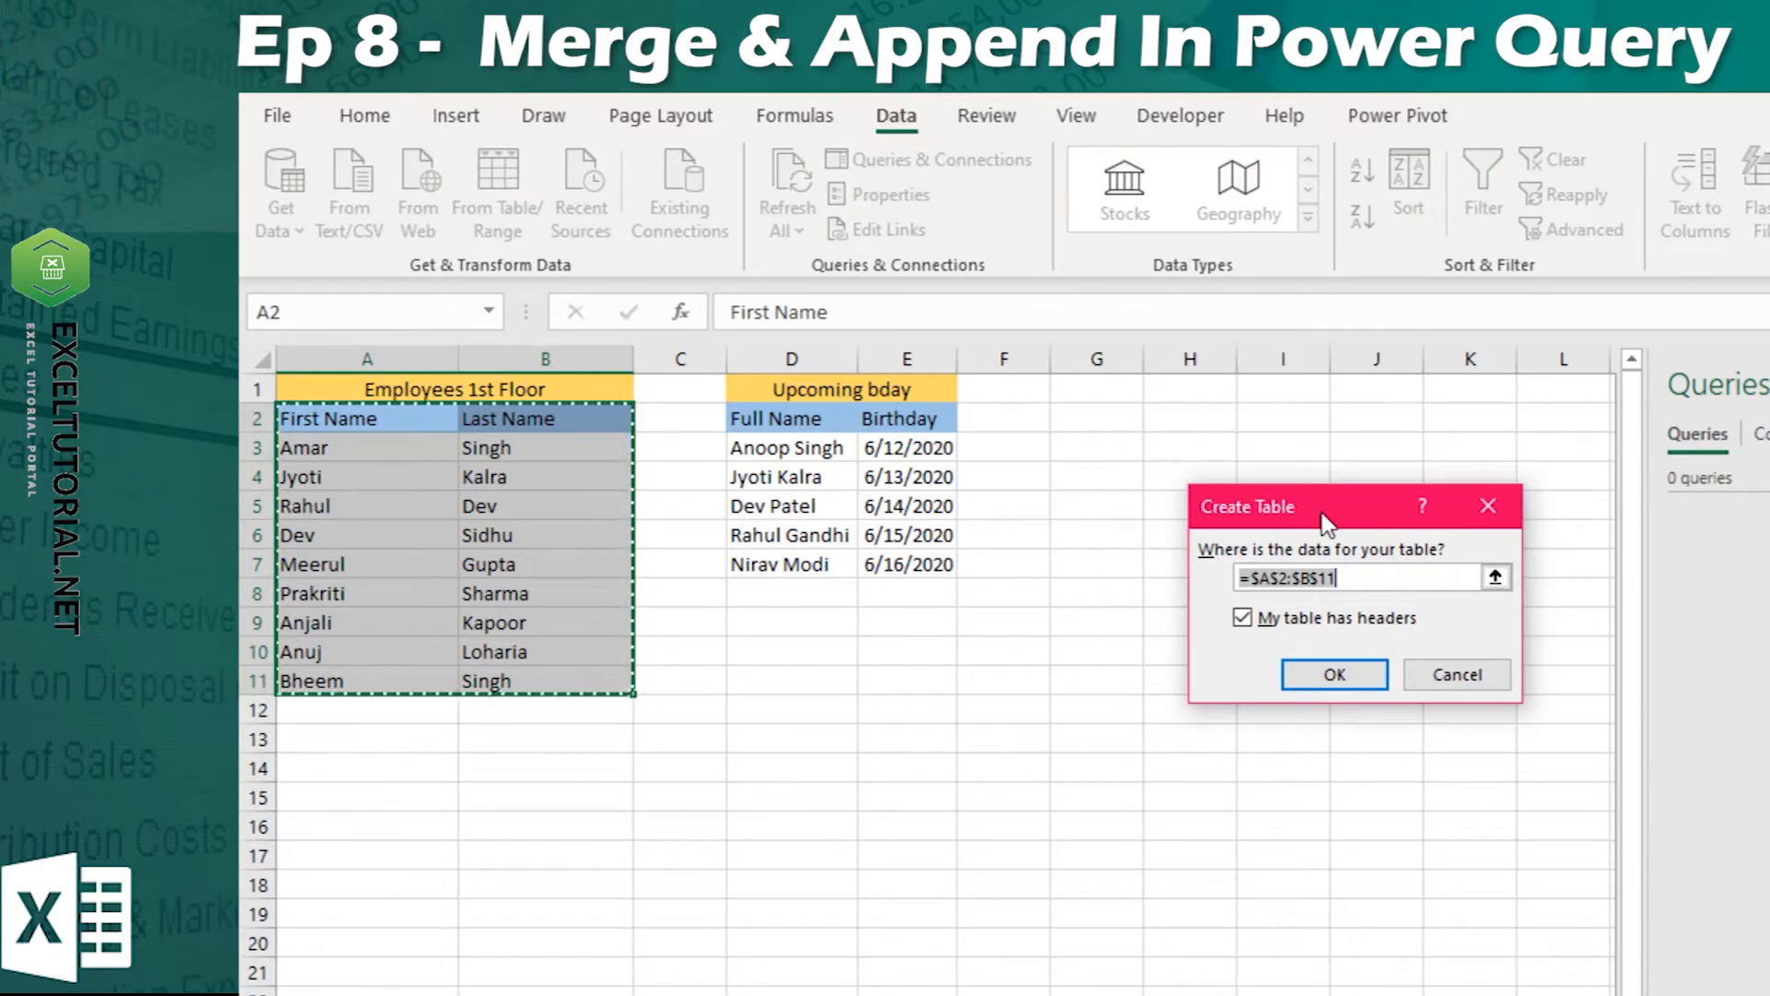
{"action": "left_click", "coordinate": [1334, 673]}
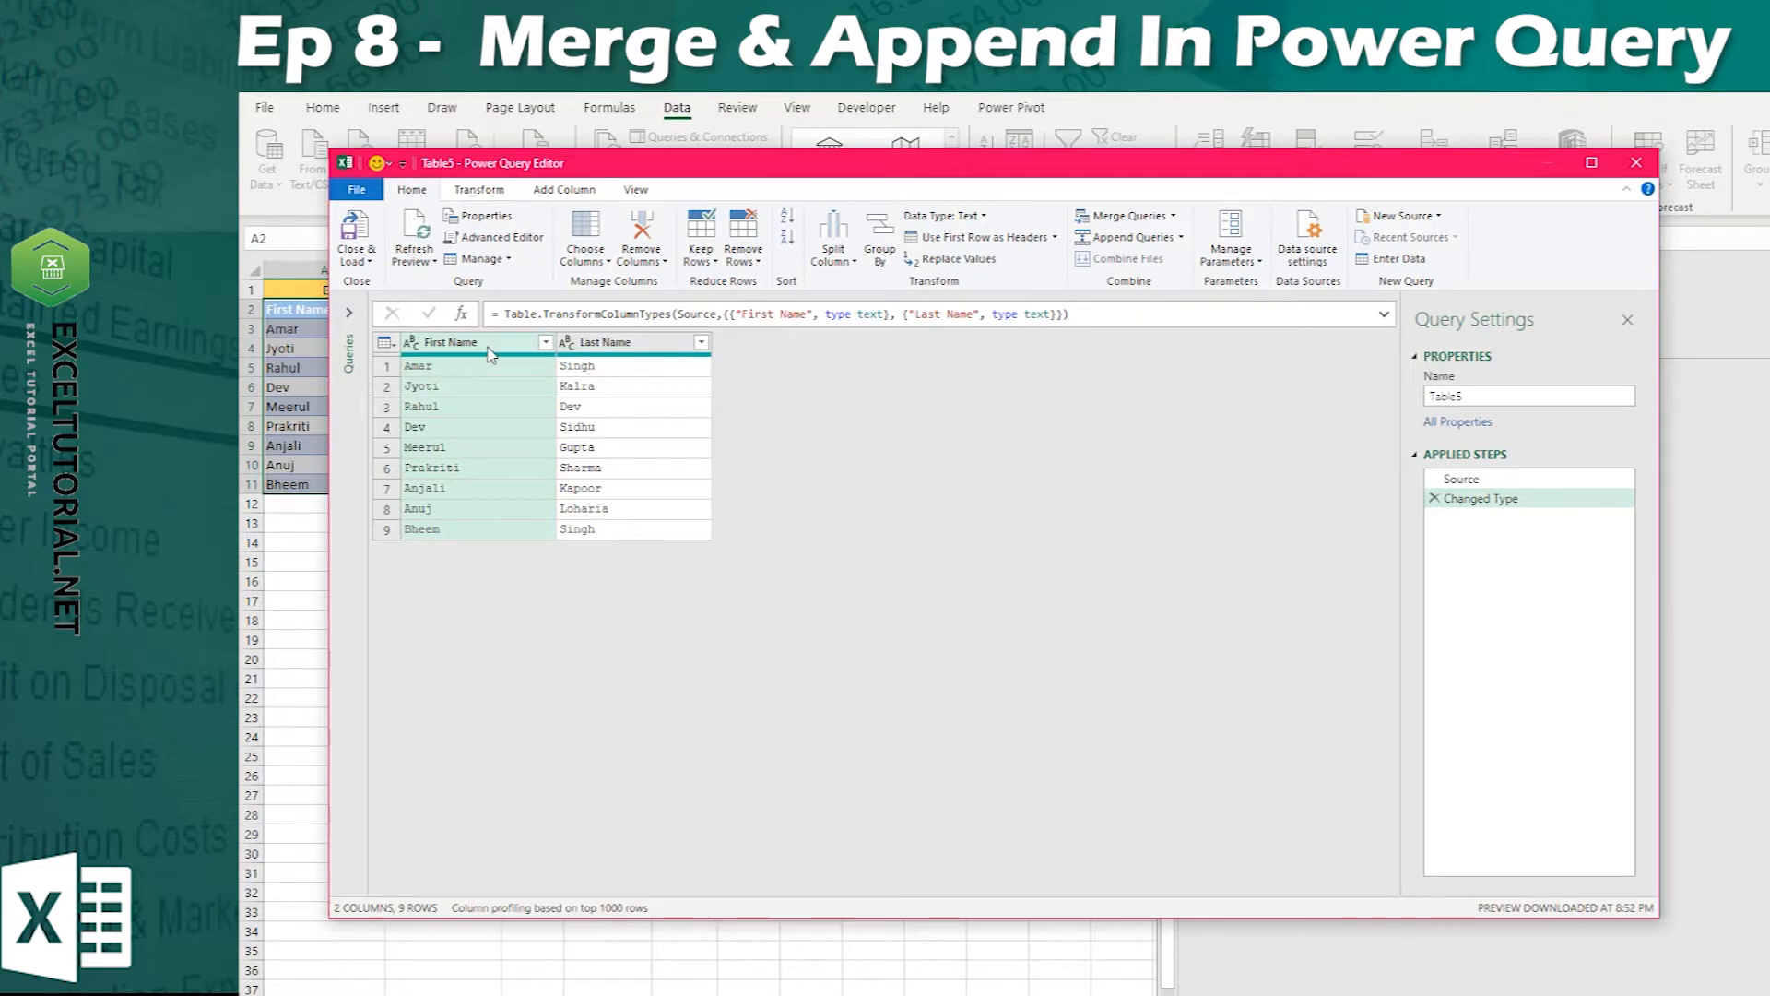
- Rename the query to Employee 1st, then close the editor and load it to the workbook
{"action": "right_click", "coordinate": [569, 353]}
{"action": "left_click", "coordinate": [922, 540]}
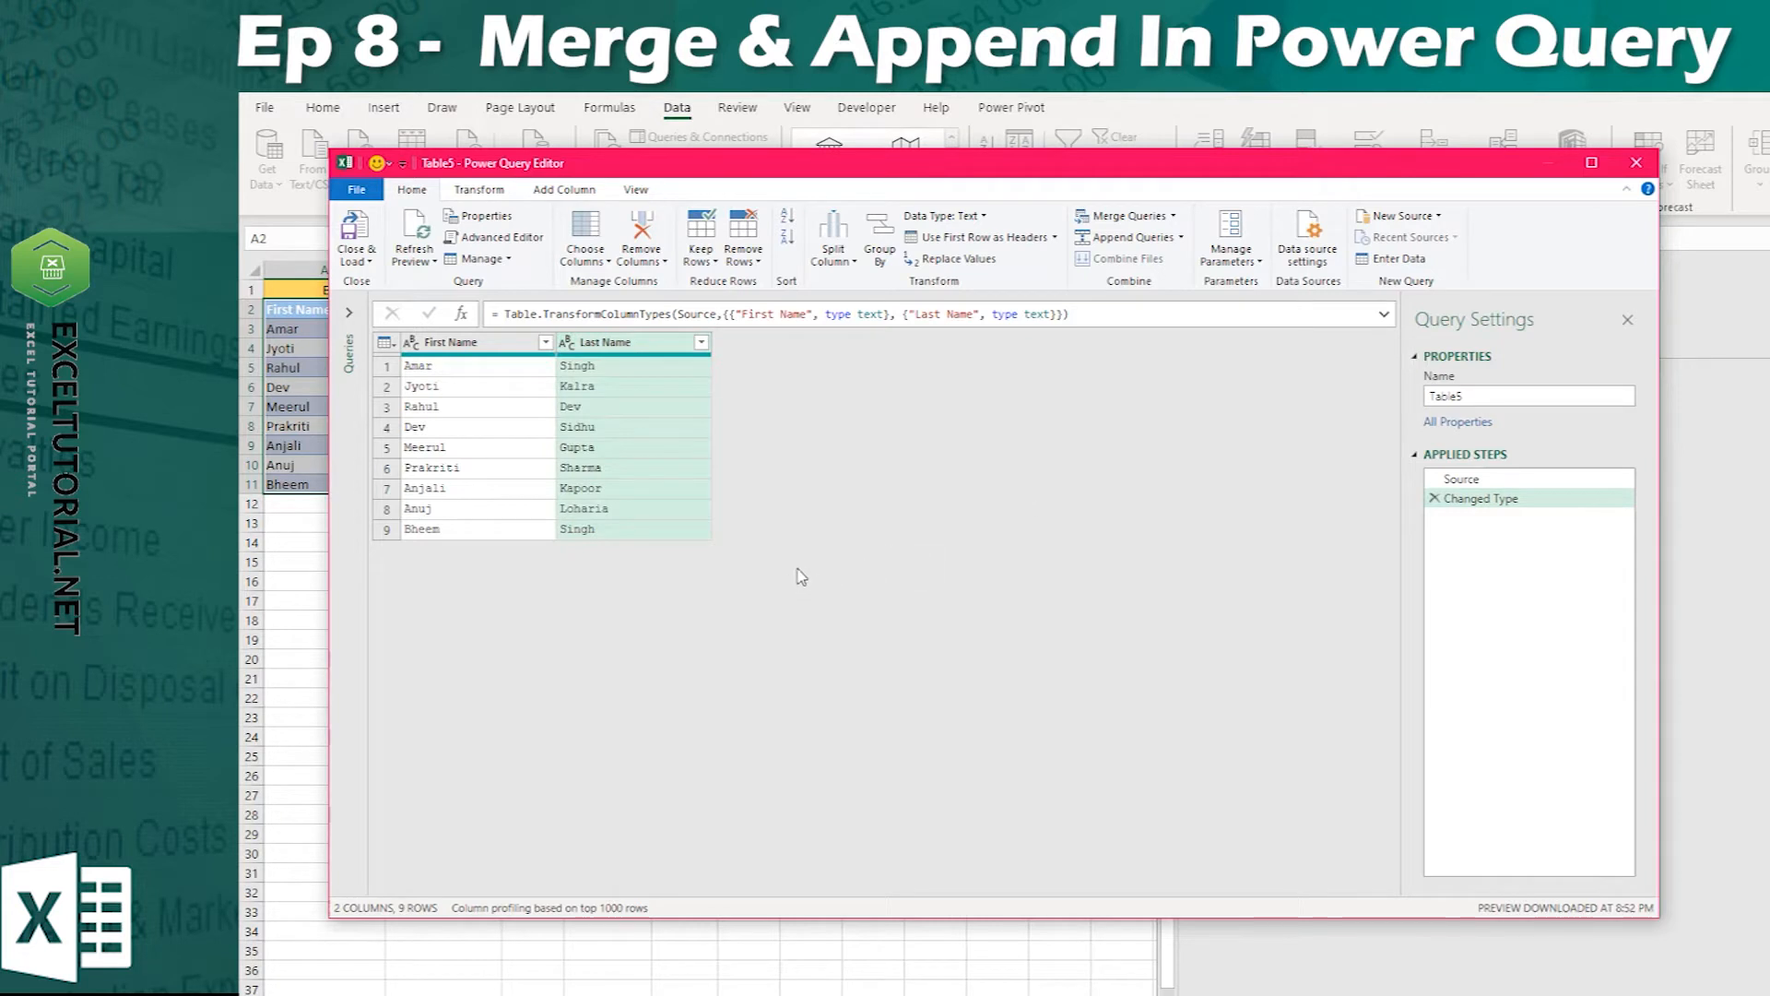
{"action": "double_click", "coordinate": [1509, 391]}
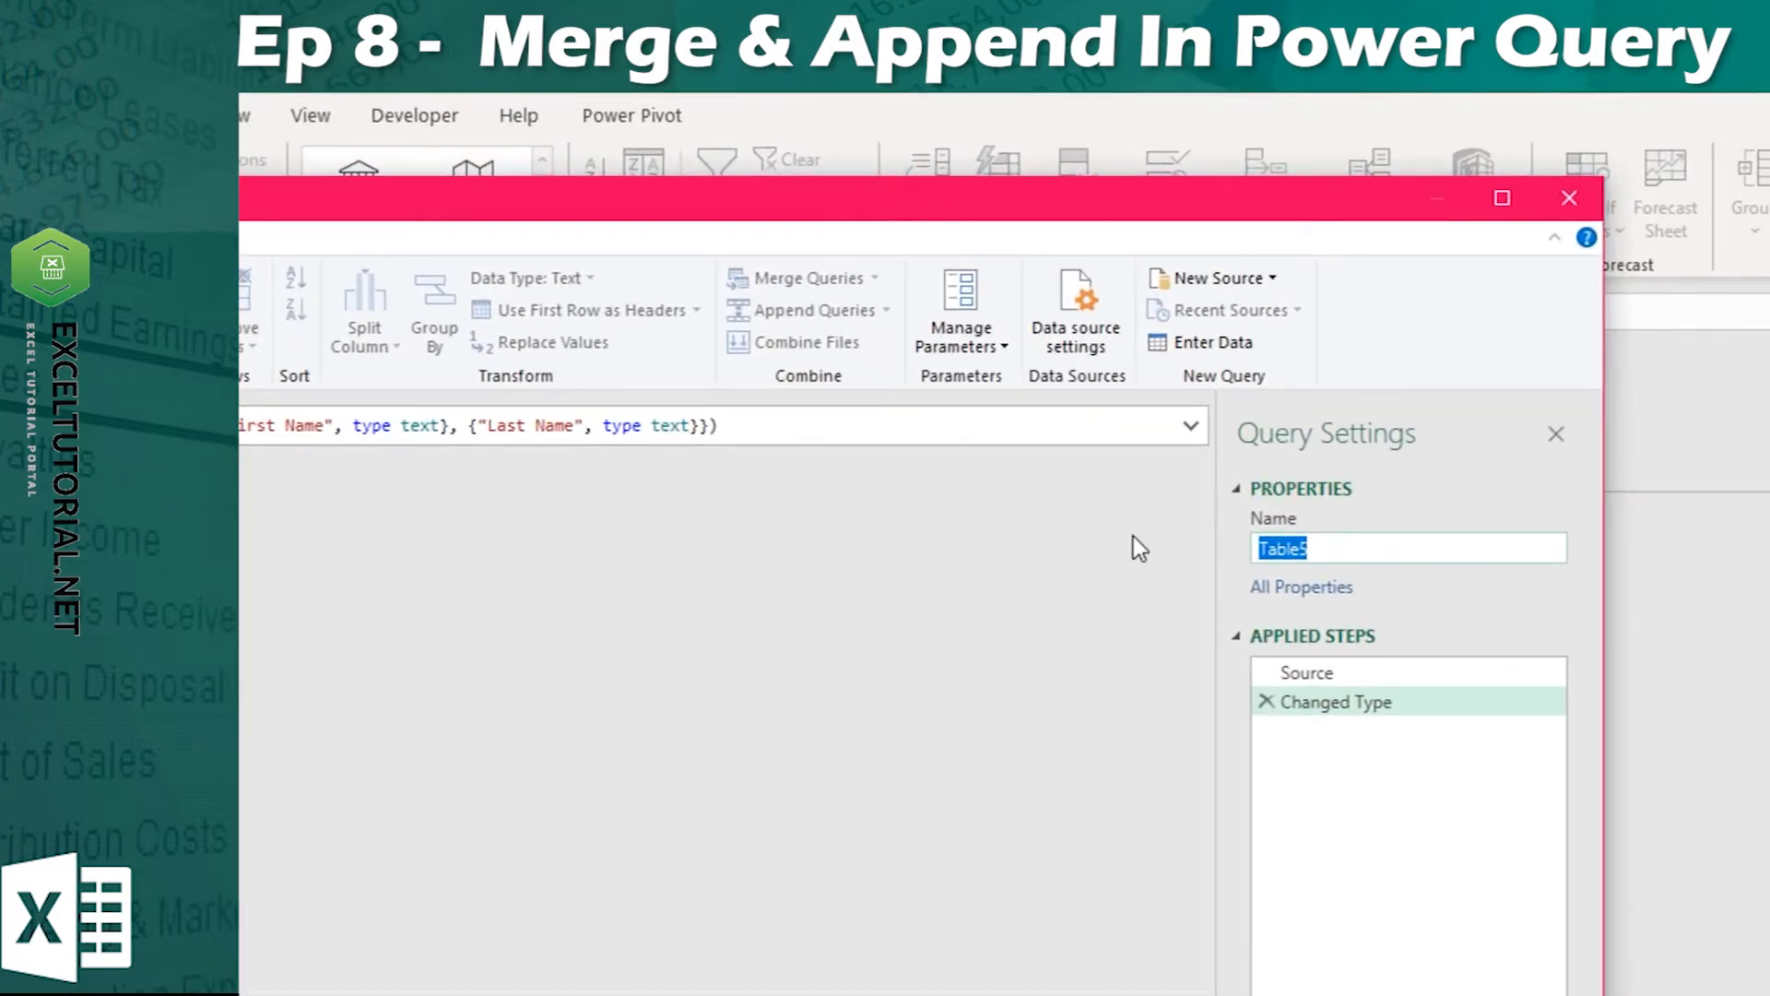
{"action": "type", "text": "Employee 1st"}
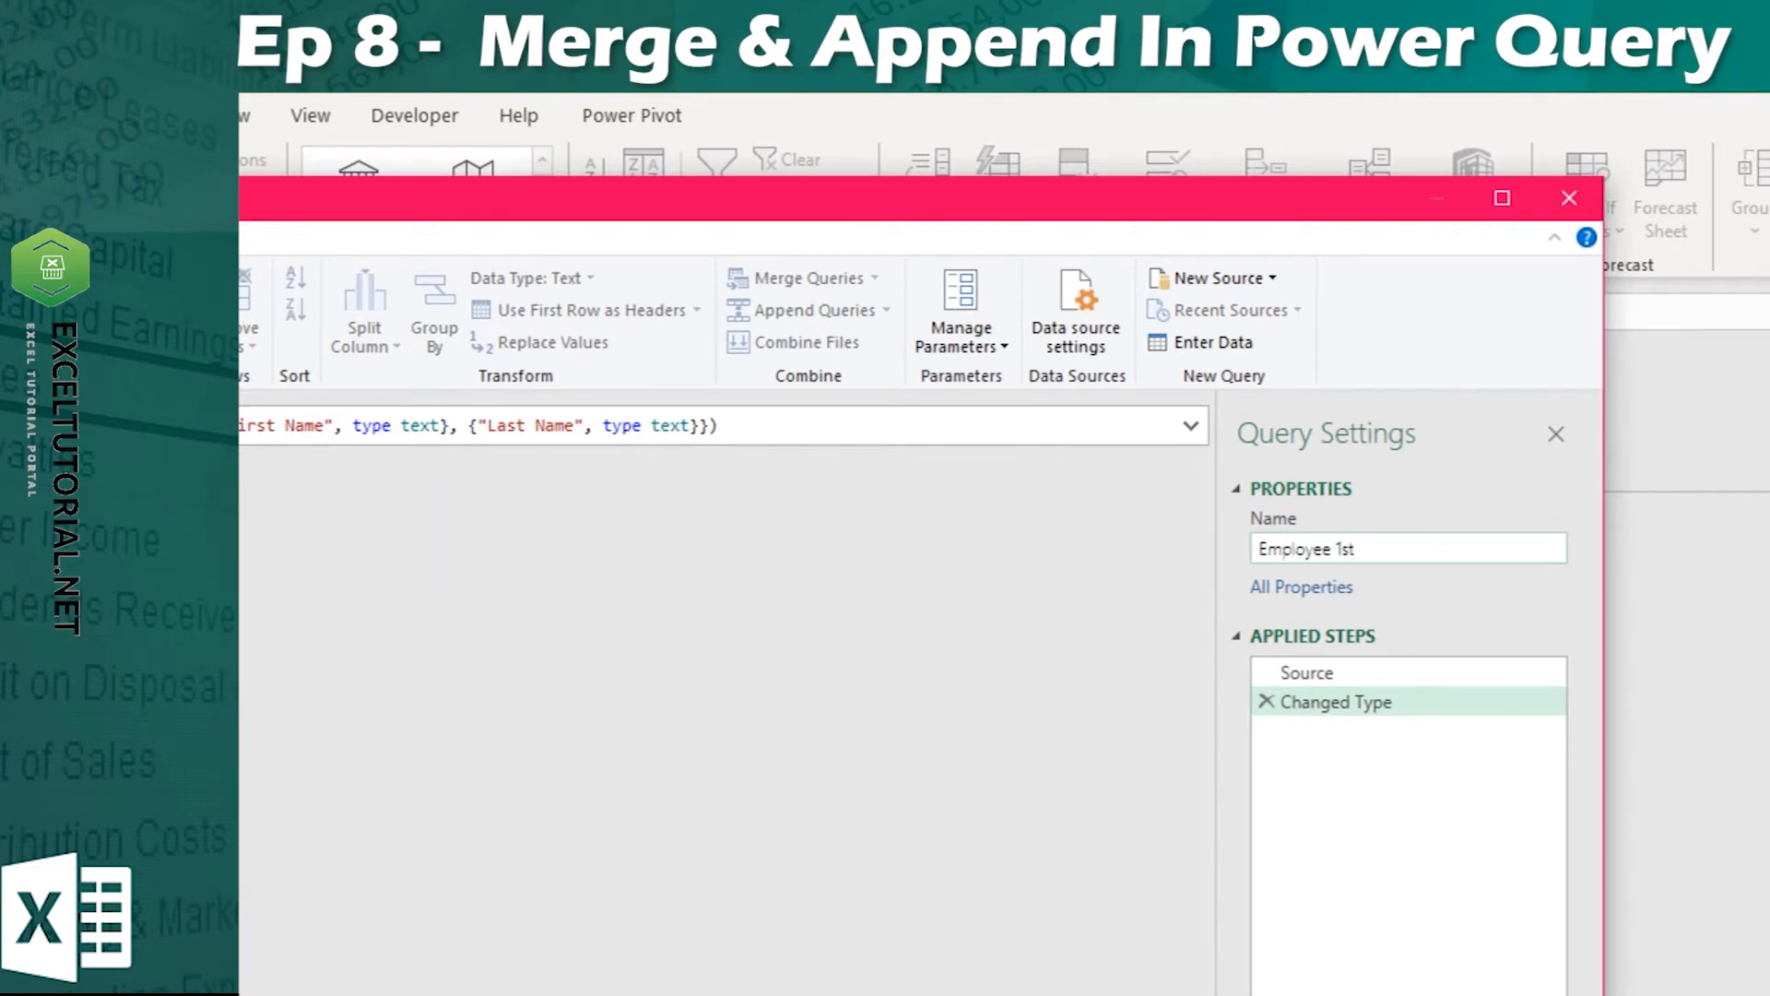
{"action": "left_click", "coordinate": [991, 641]}
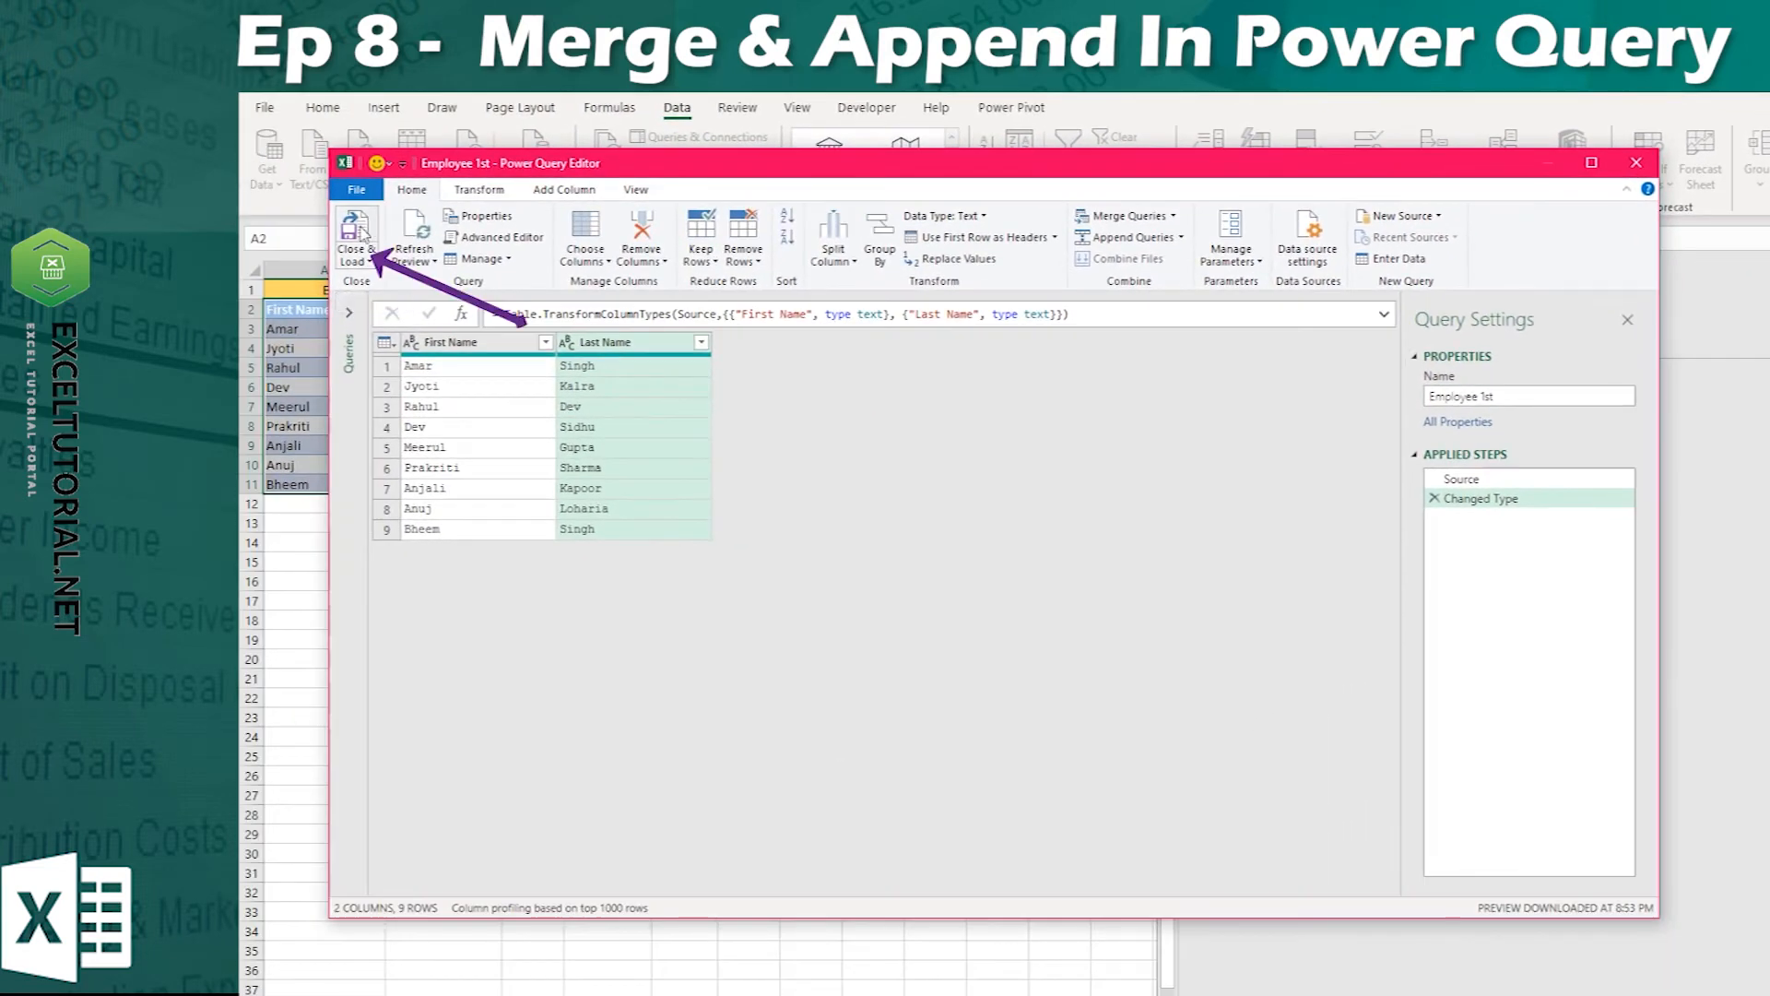
{"action": "left_click", "coordinate": [371, 264]}
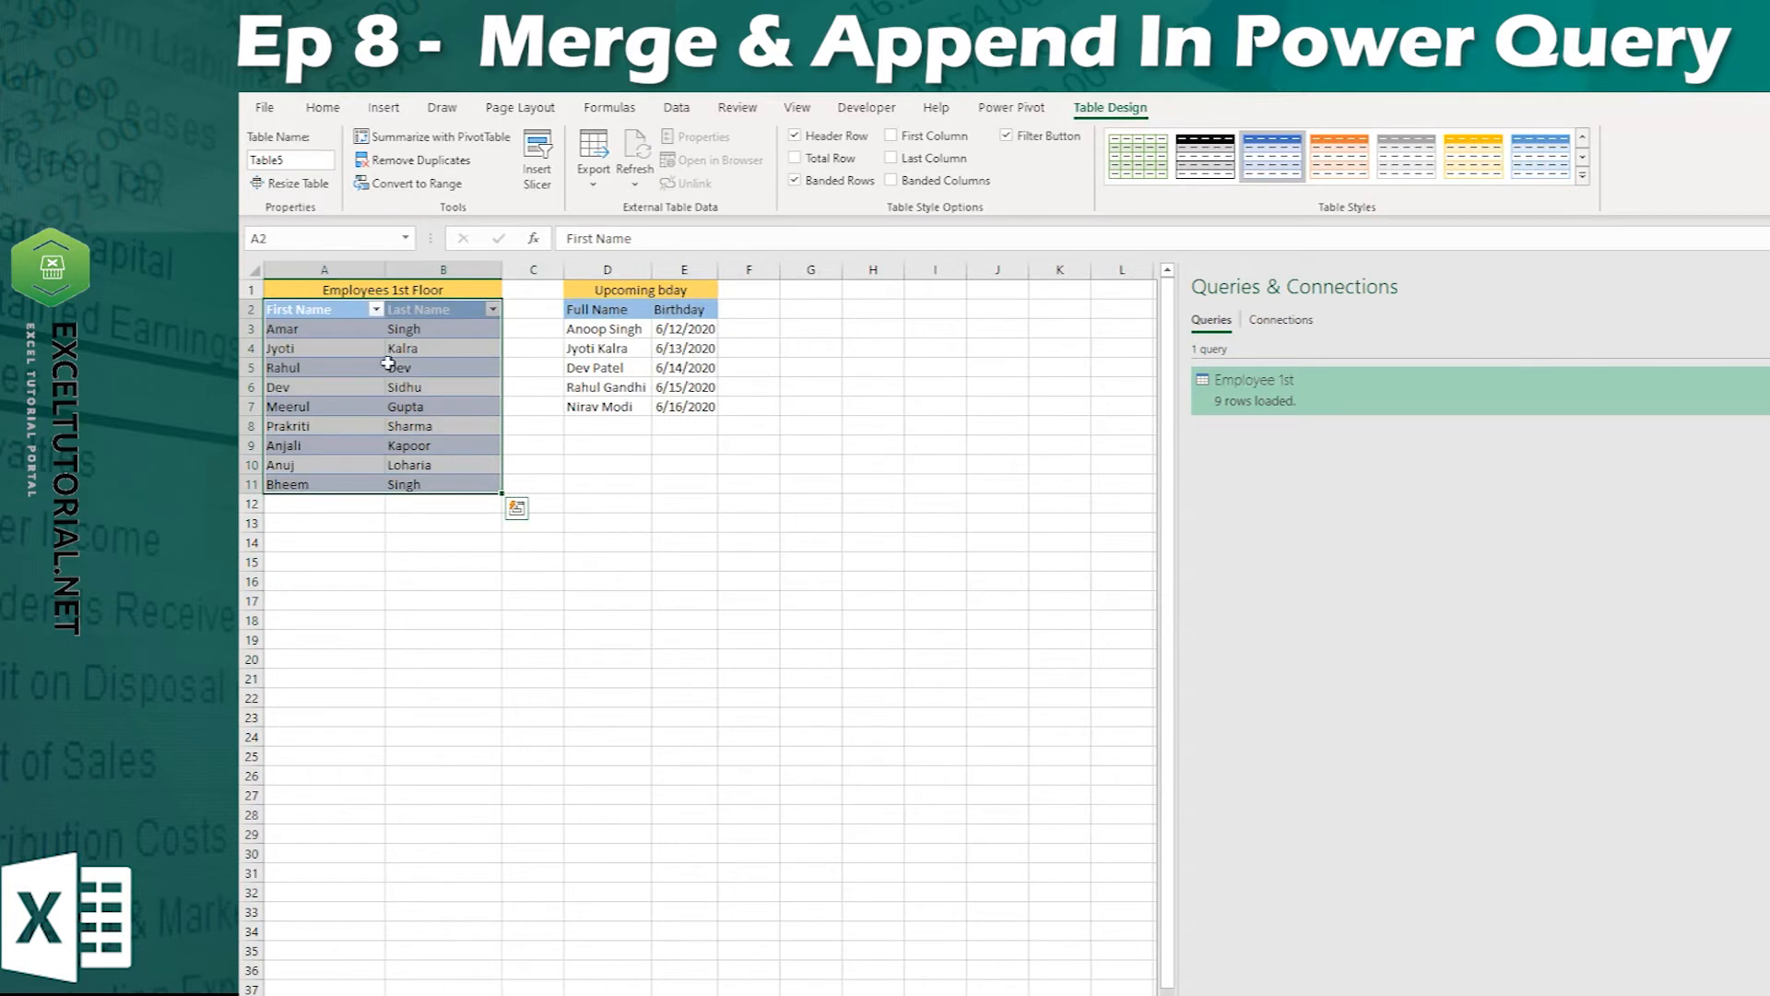
- Preview the data of the Employee 1st query from the workbook's query list
{"action": "left_click", "coordinate": [388, 364]}
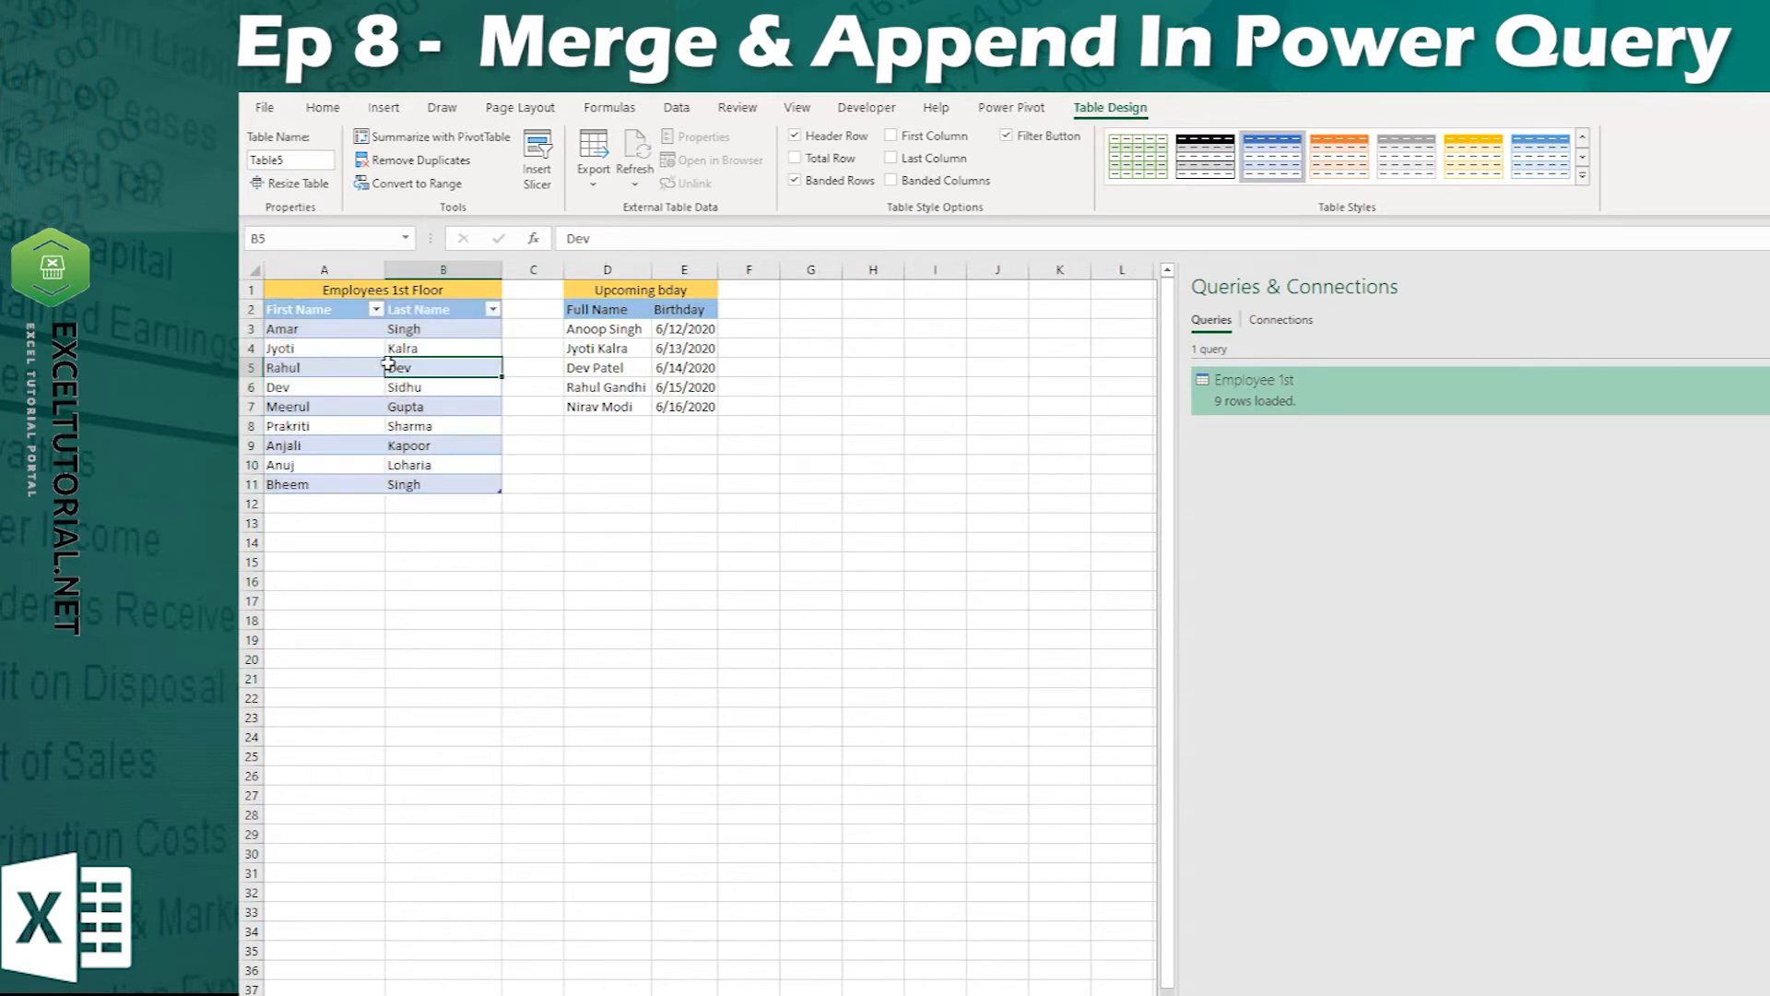
{"action": "left_click", "coordinate": [619, 325]}
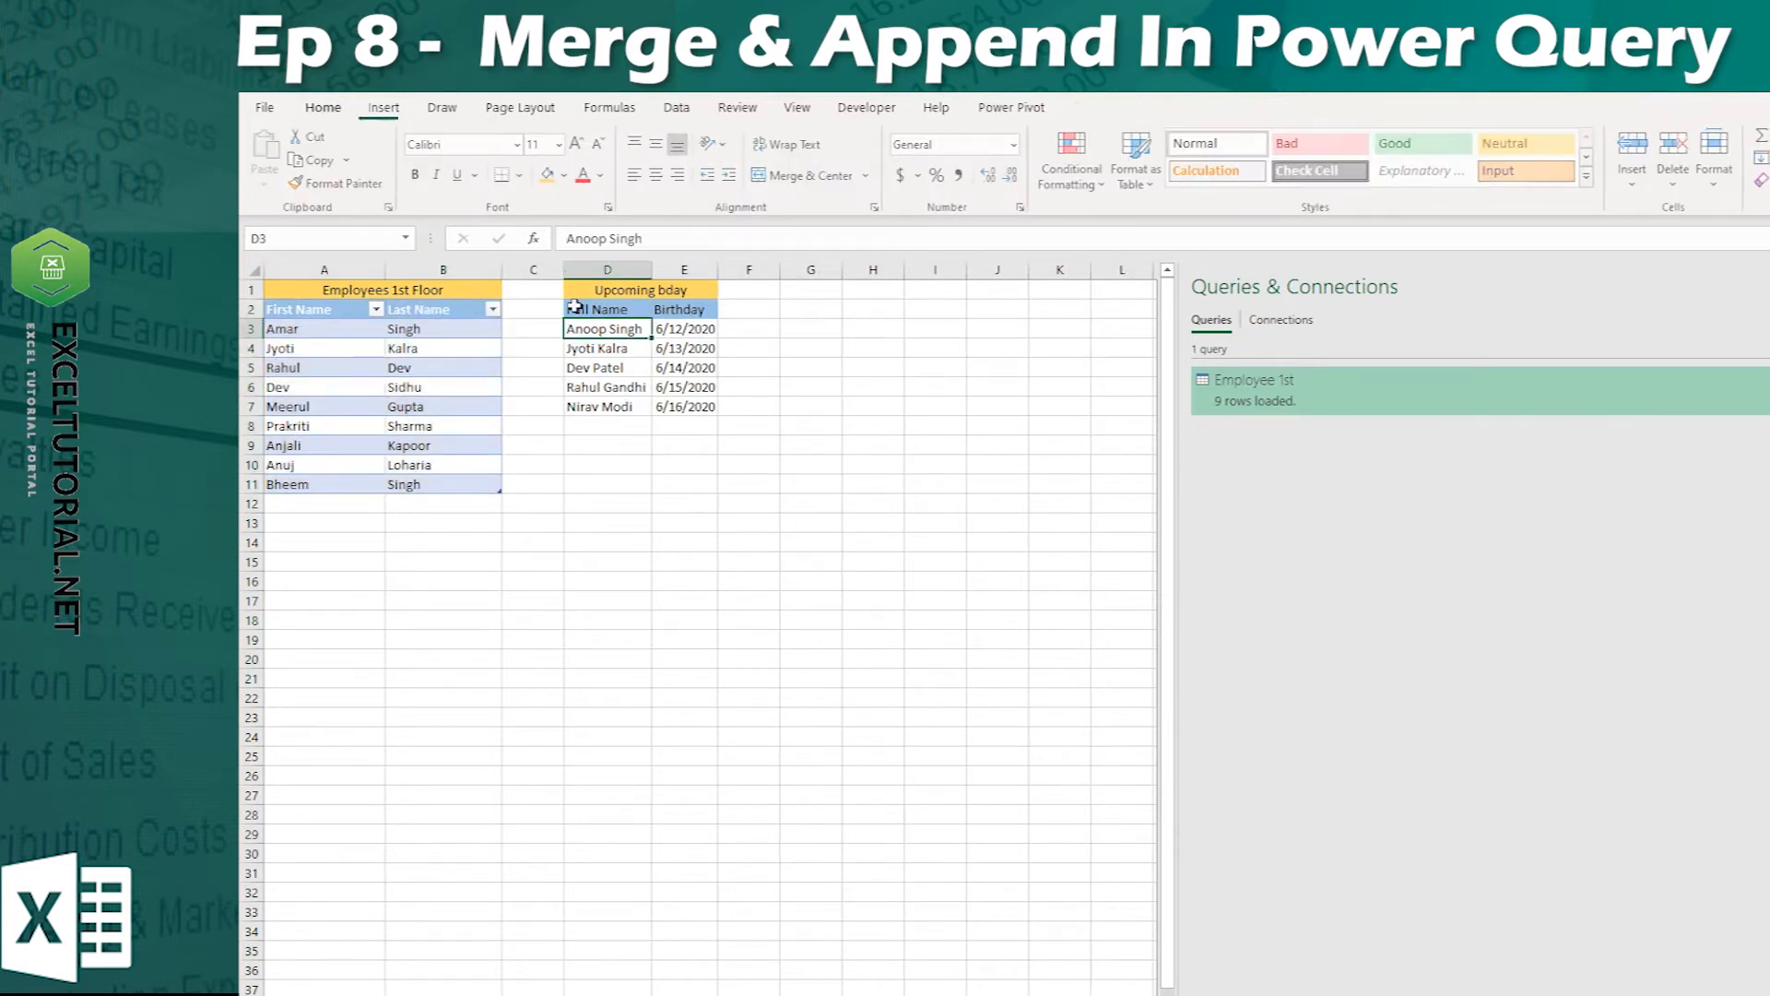
{"action": "left_click", "coordinate": [578, 308]}
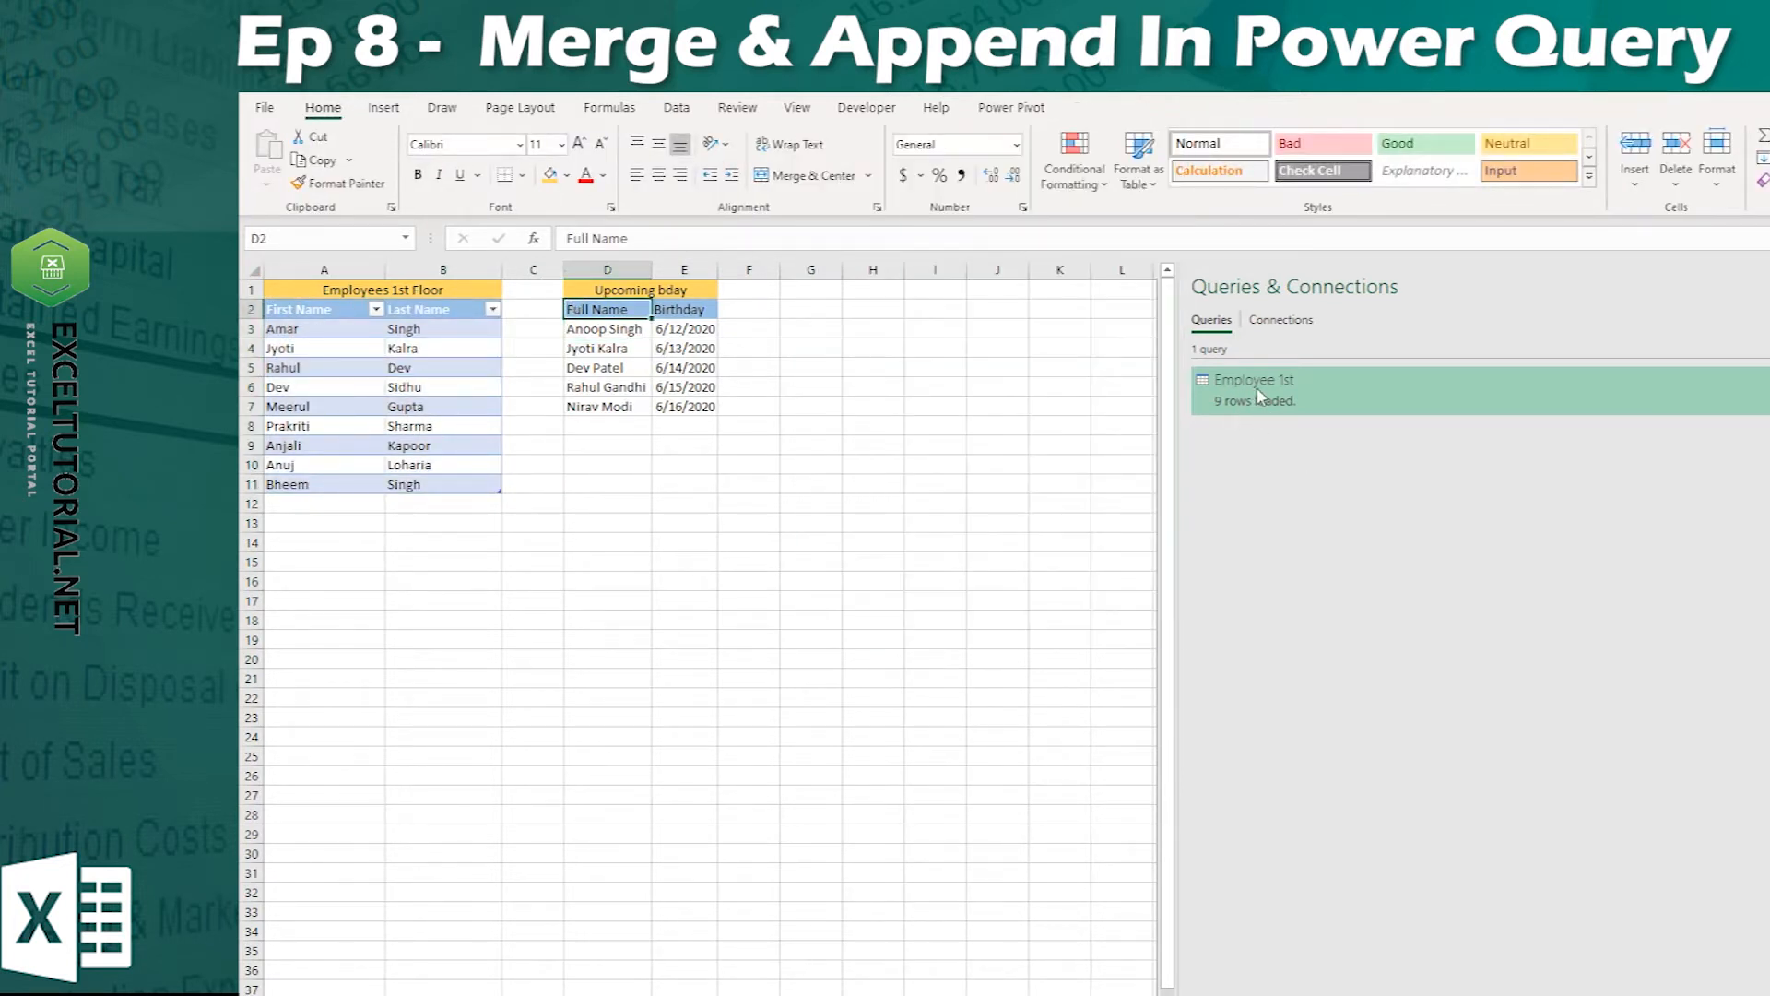
{"action": "mouse_move", "coordinate": [1261, 406]}
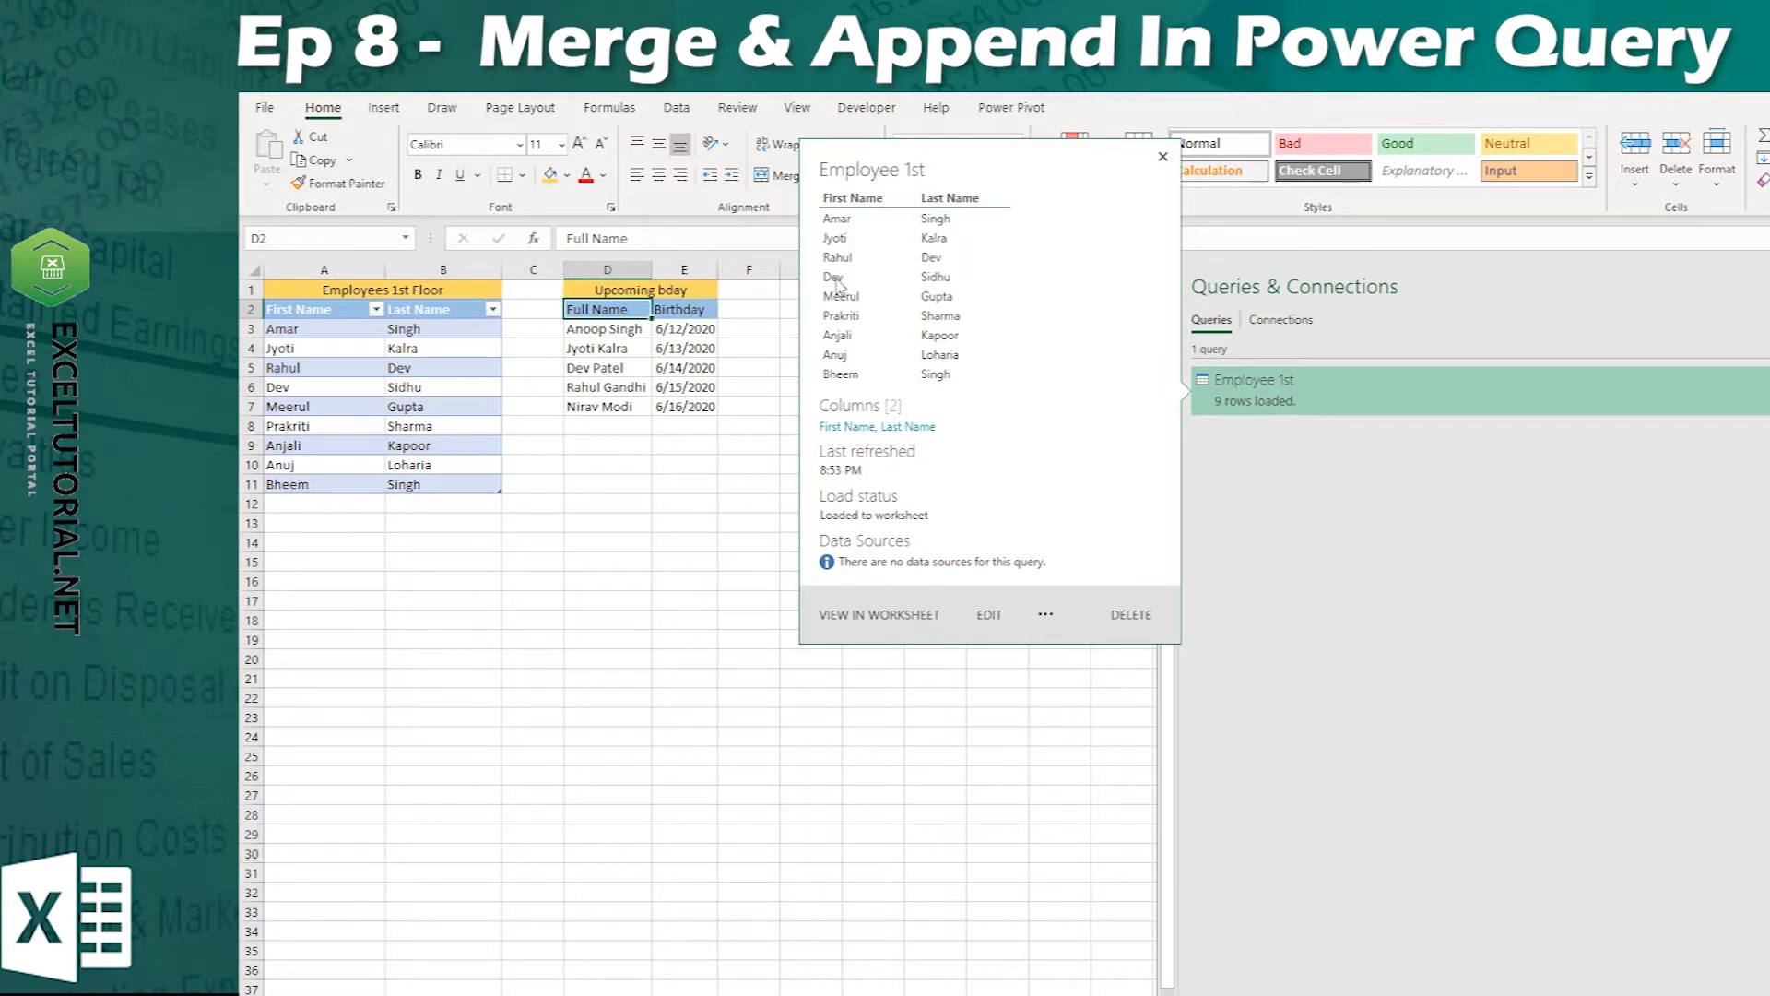
- Bring the Upcoming bday range D2:E7 into Power Query as a table with headers
{"action": "left_click_drag", "start_coordinate": [600, 311], "coordinate": [682, 403]}
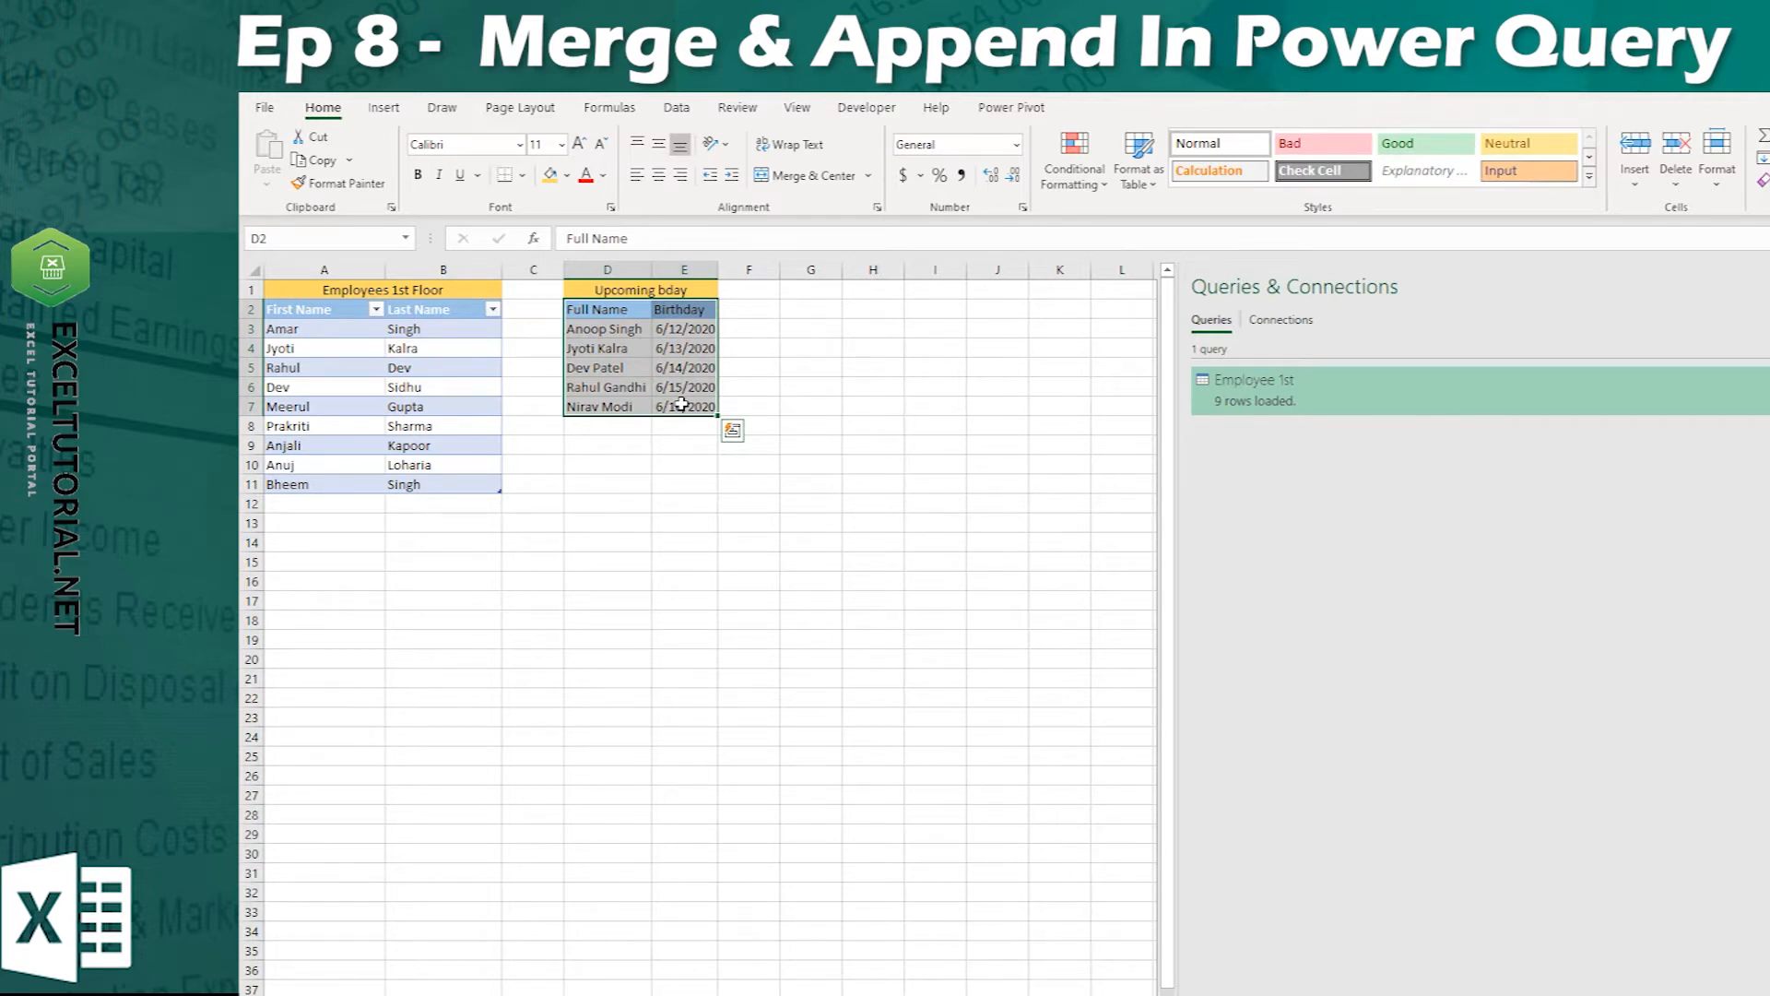
{"action": "left_click", "coordinate": [1265, 320]}
{"action": "left_click", "coordinate": [1211, 320]}
{"action": "double_click", "coordinate": [651, 269]}
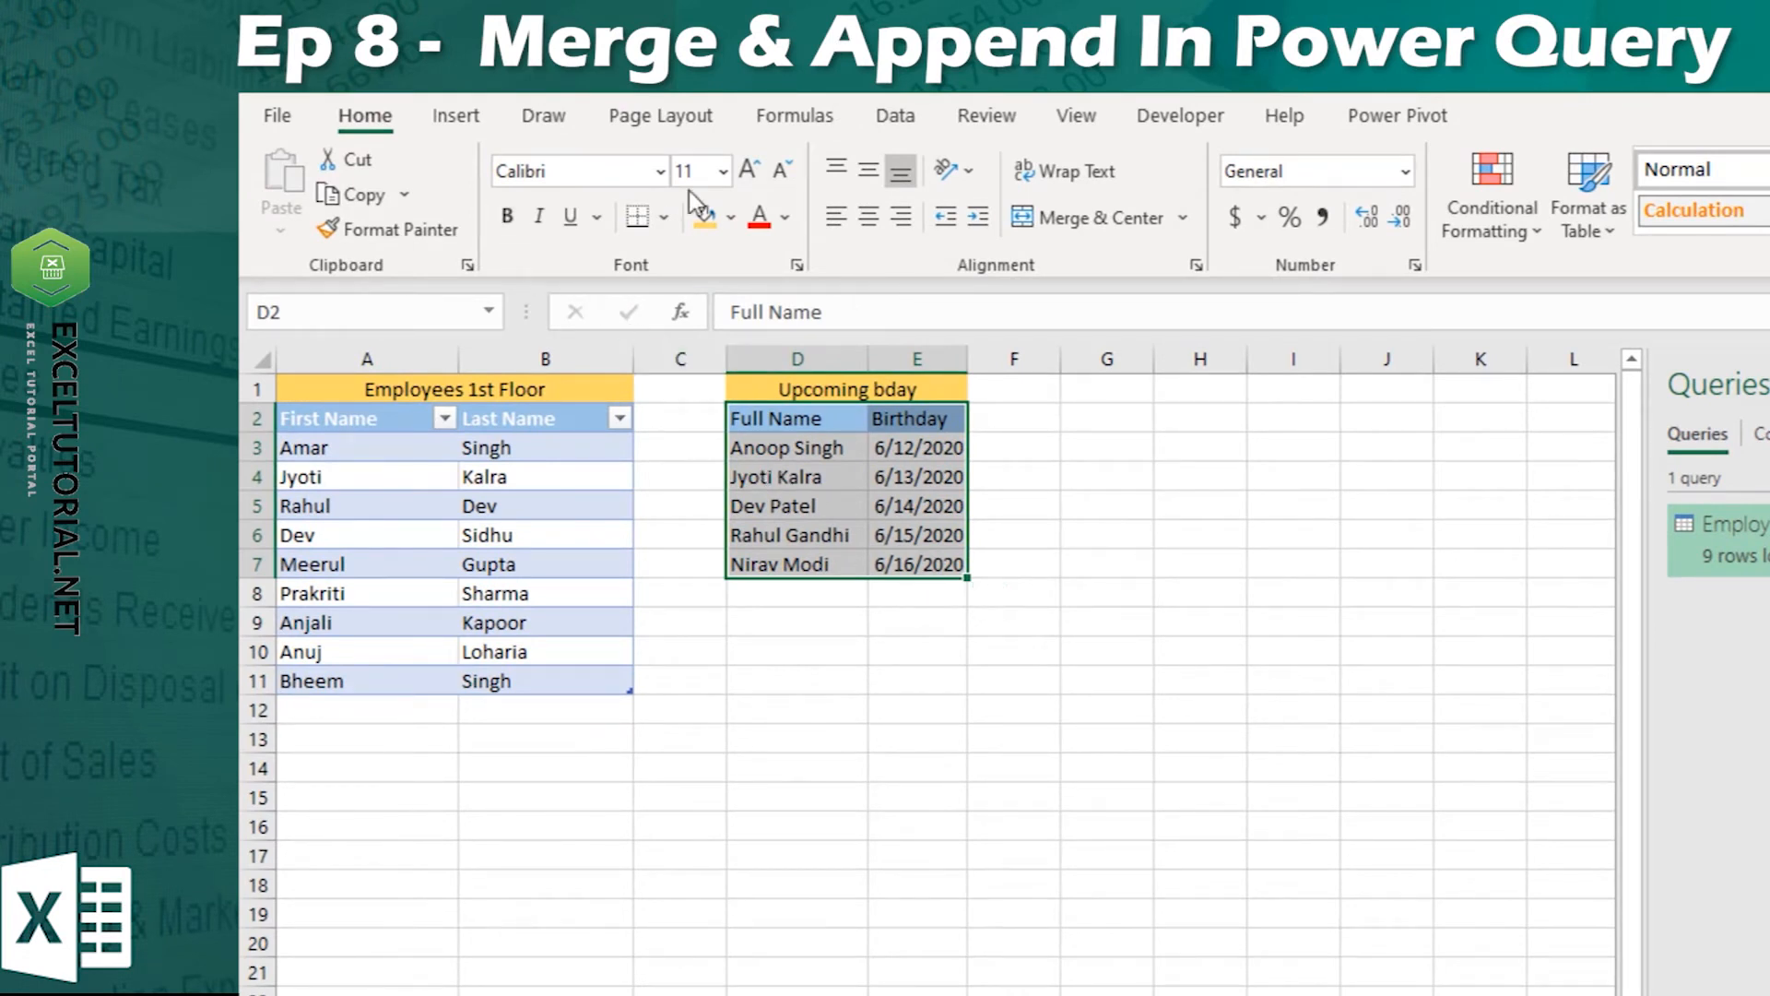
{"action": "left_click", "coordinate": [894, 117]}
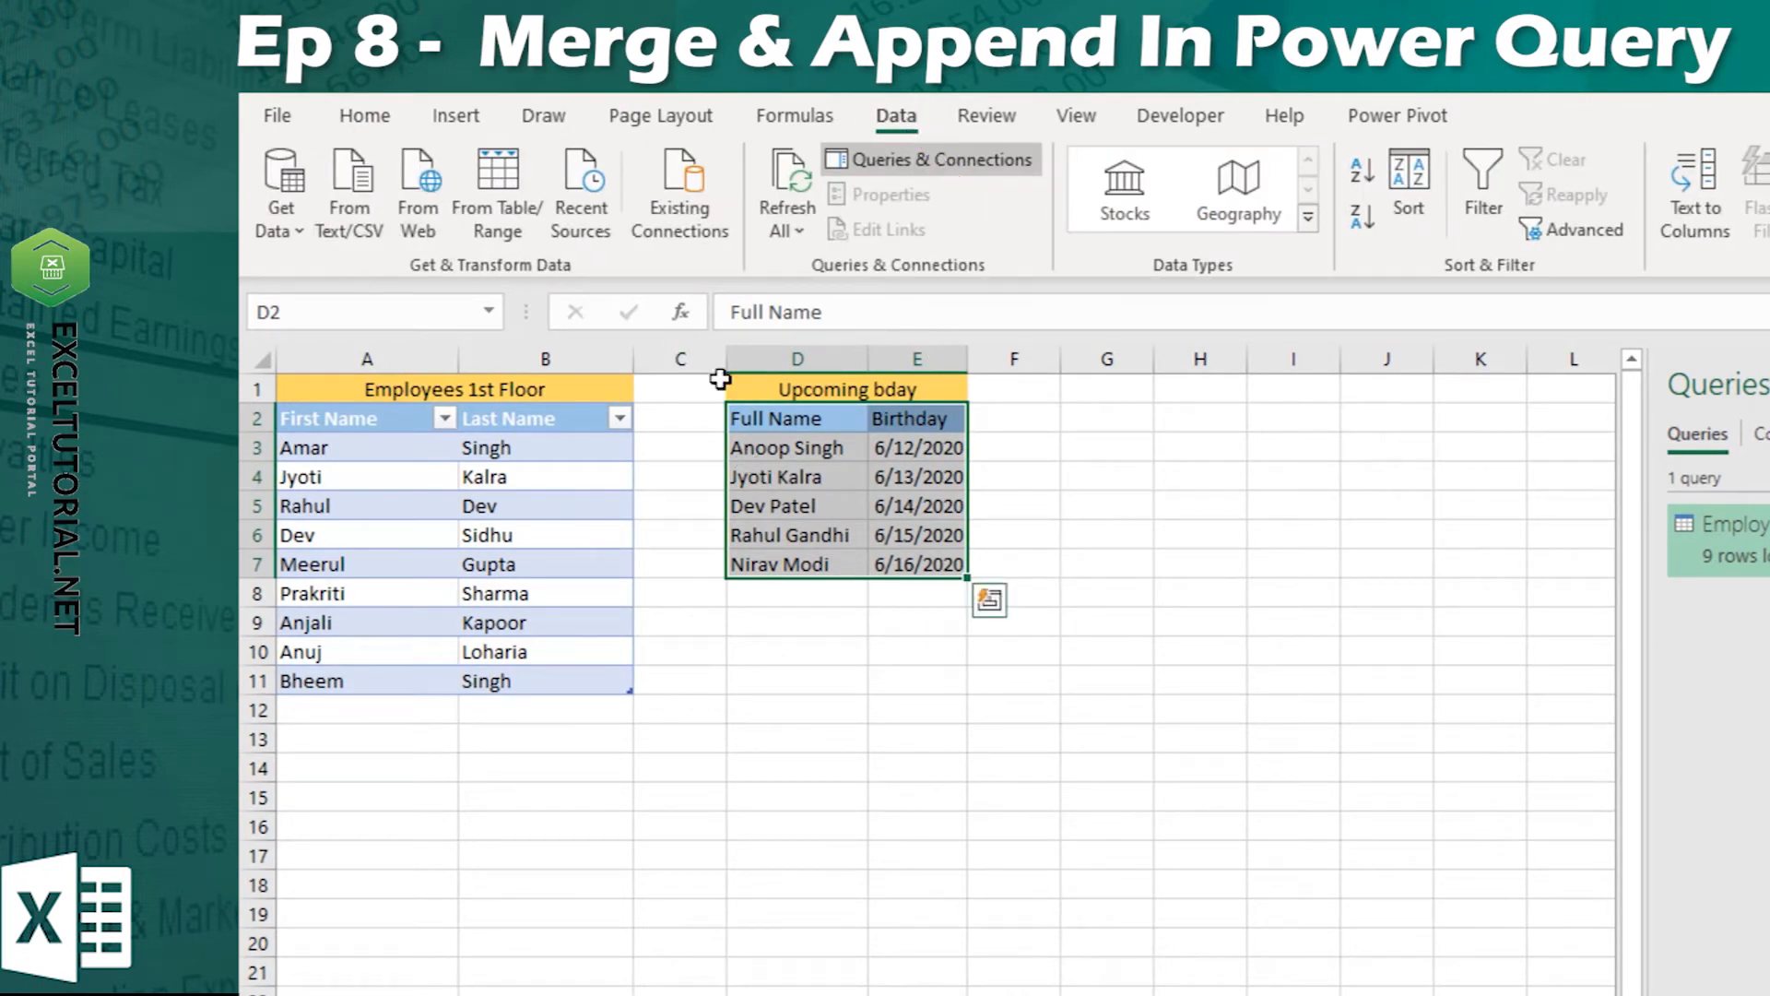
{"action": "left_click", "coordinate": [505, 214]}
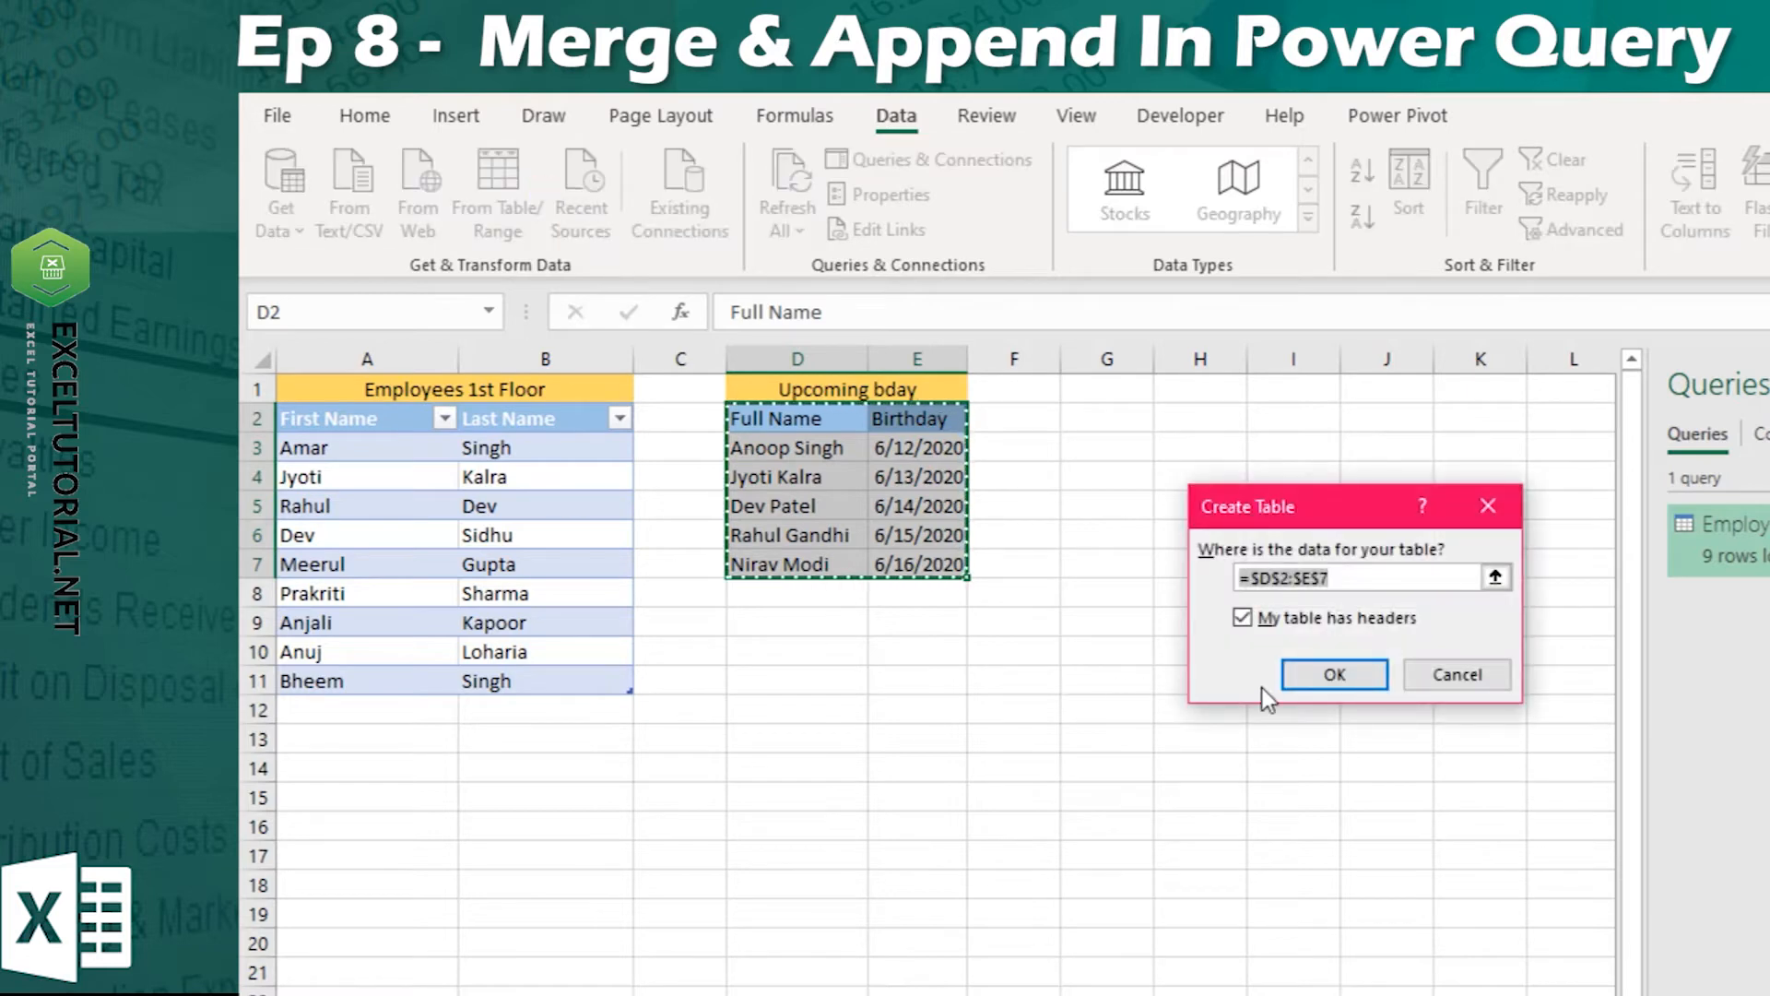
{"action": "left_click", "coordinate": [1334, 674]}
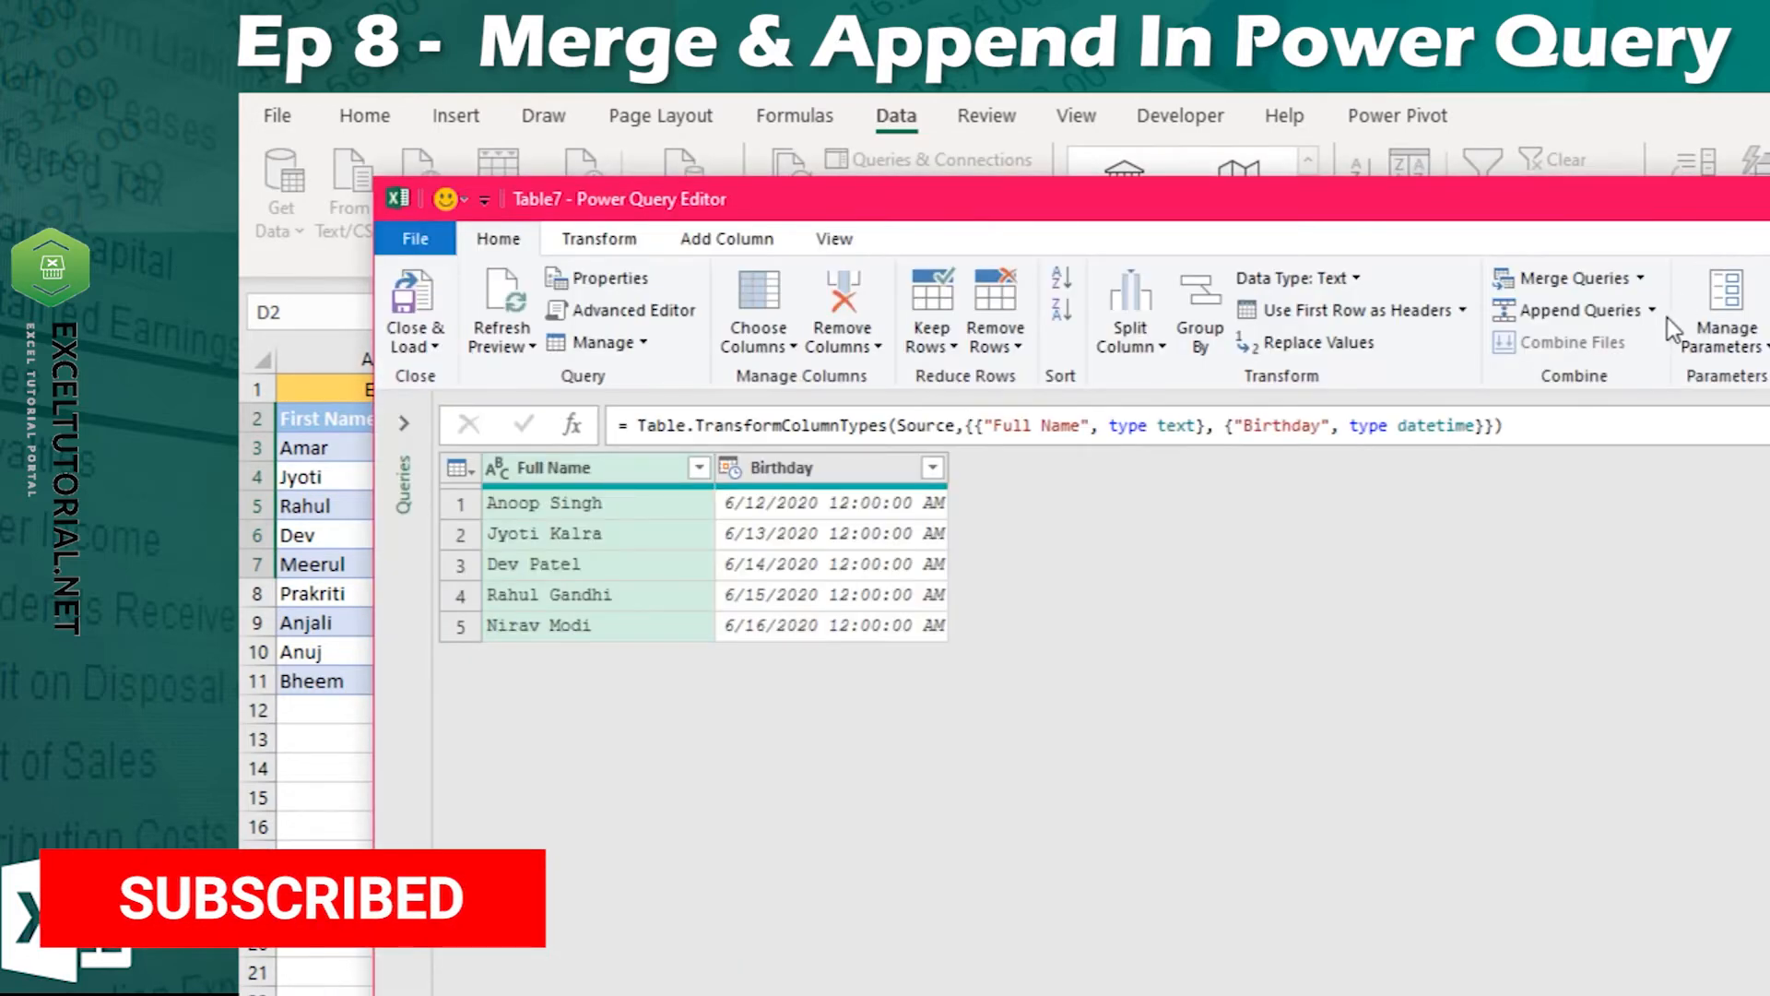
- Remove the Birthday column from the birthday query
{"action": "left_click", "coordinate": [828, 570]}
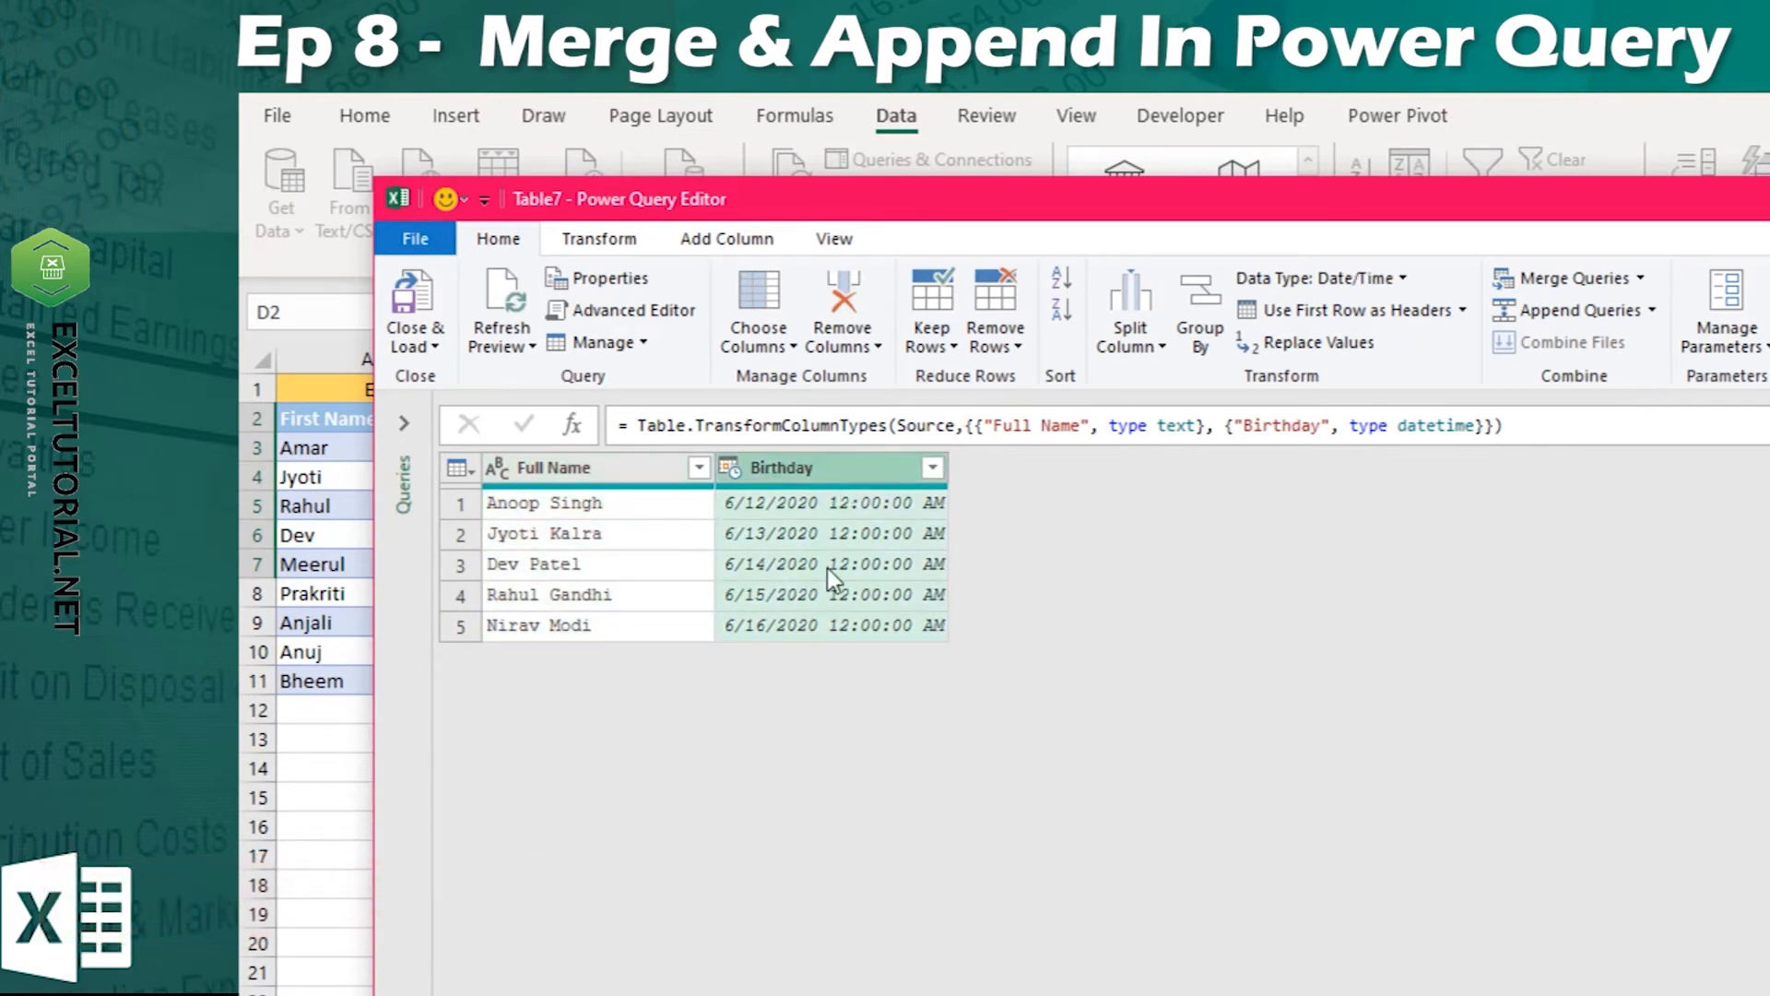
{"action": "right_click", "coordinate": [846, 475]}
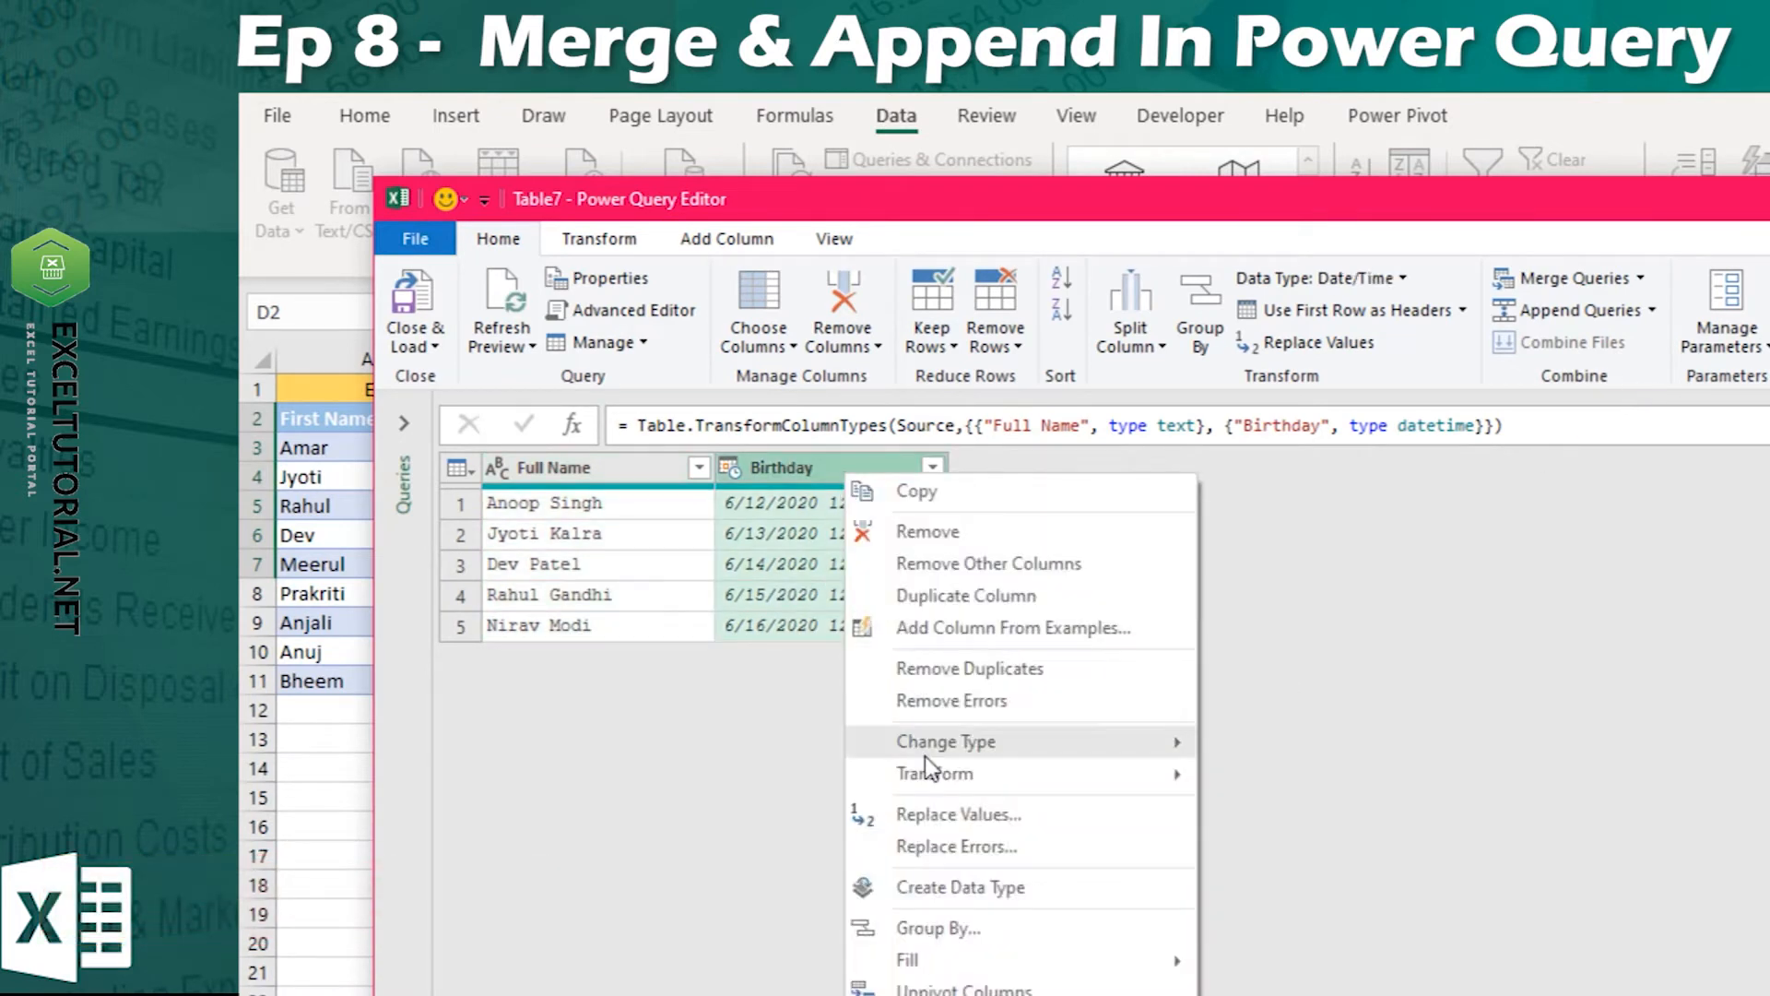
{"action": "left_click", "coordinate": [922, 532]}
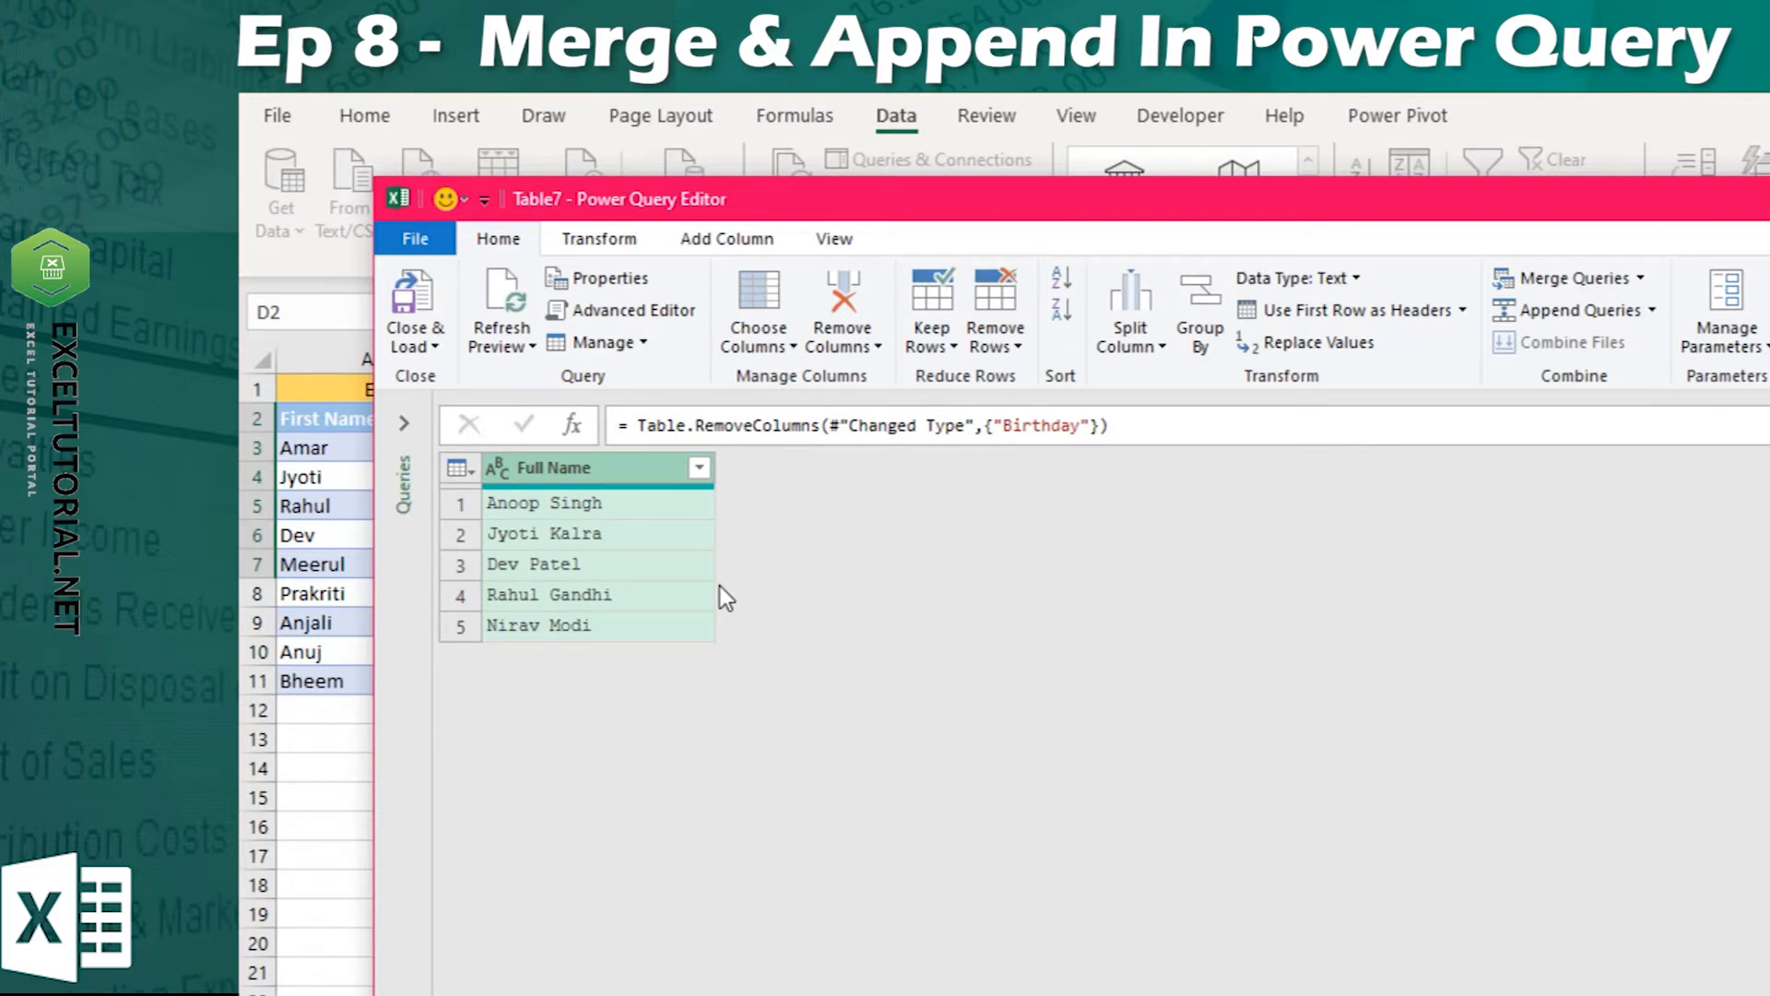
- Split the Full Name column by the space delimiter at each occurrence
{"action": "left_click", "coordinate": [584, 505]}
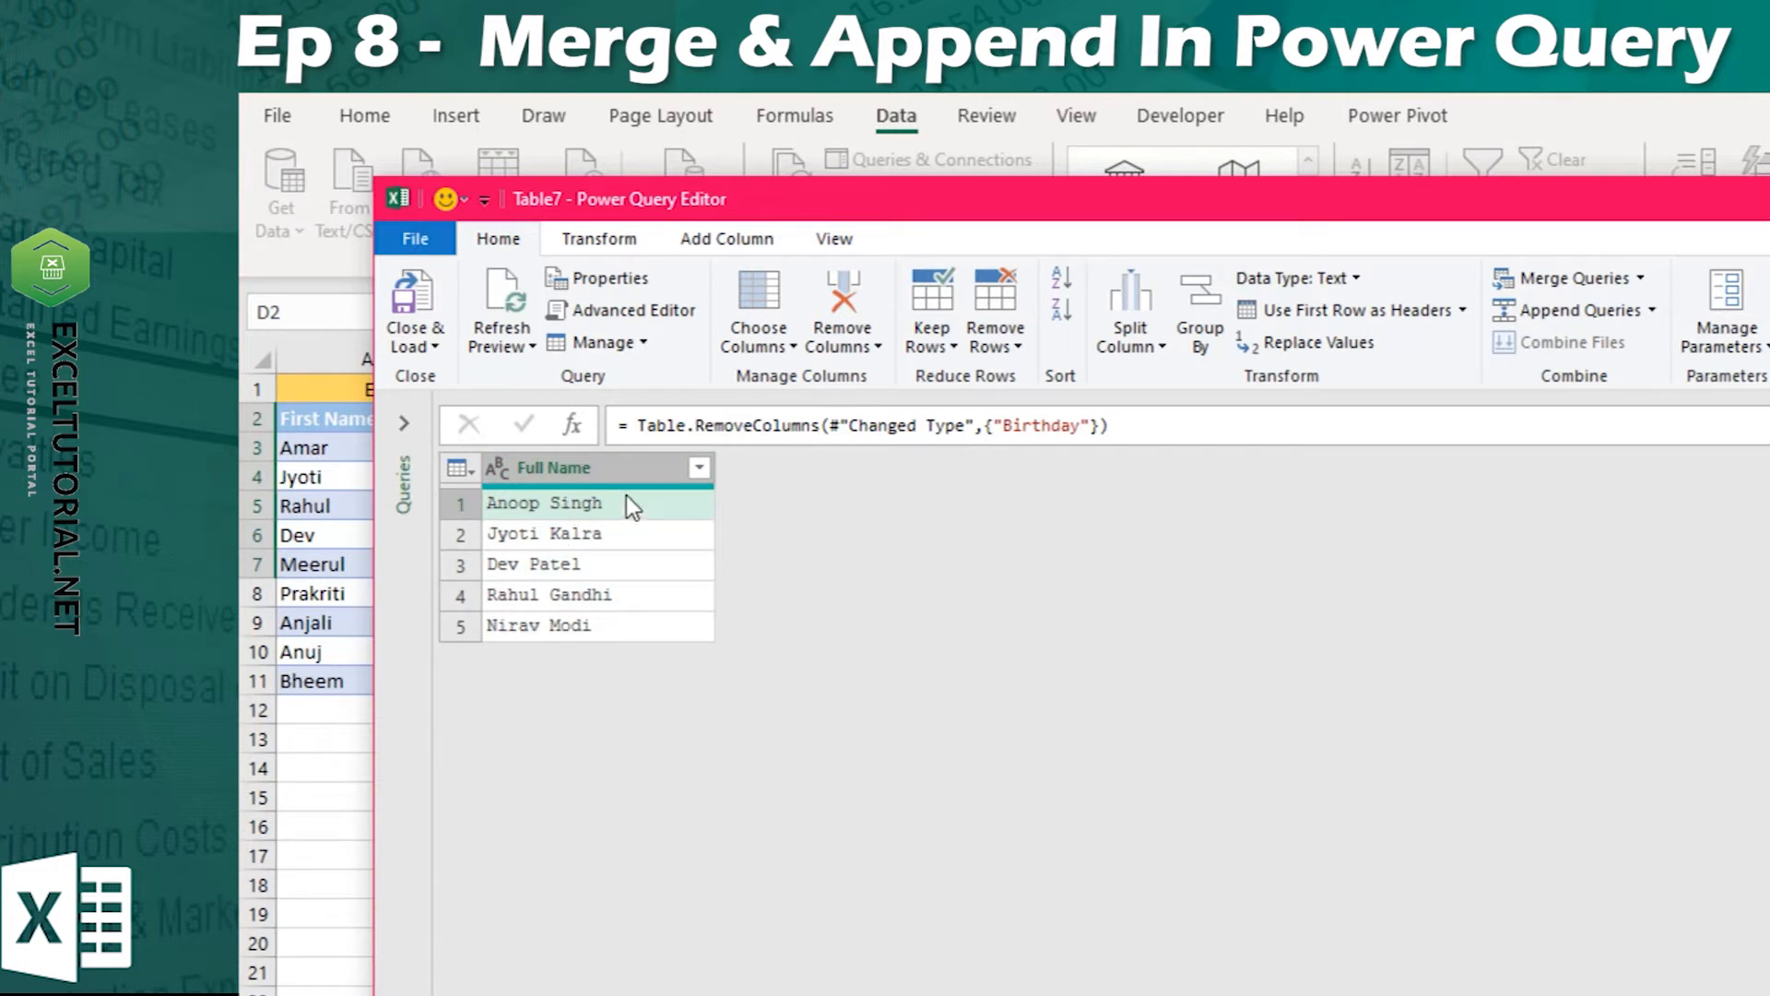
{"action": "left_click", "coordinate": [584, 471]}
{"action": "left_click", "coordinate": [1154, 349]}
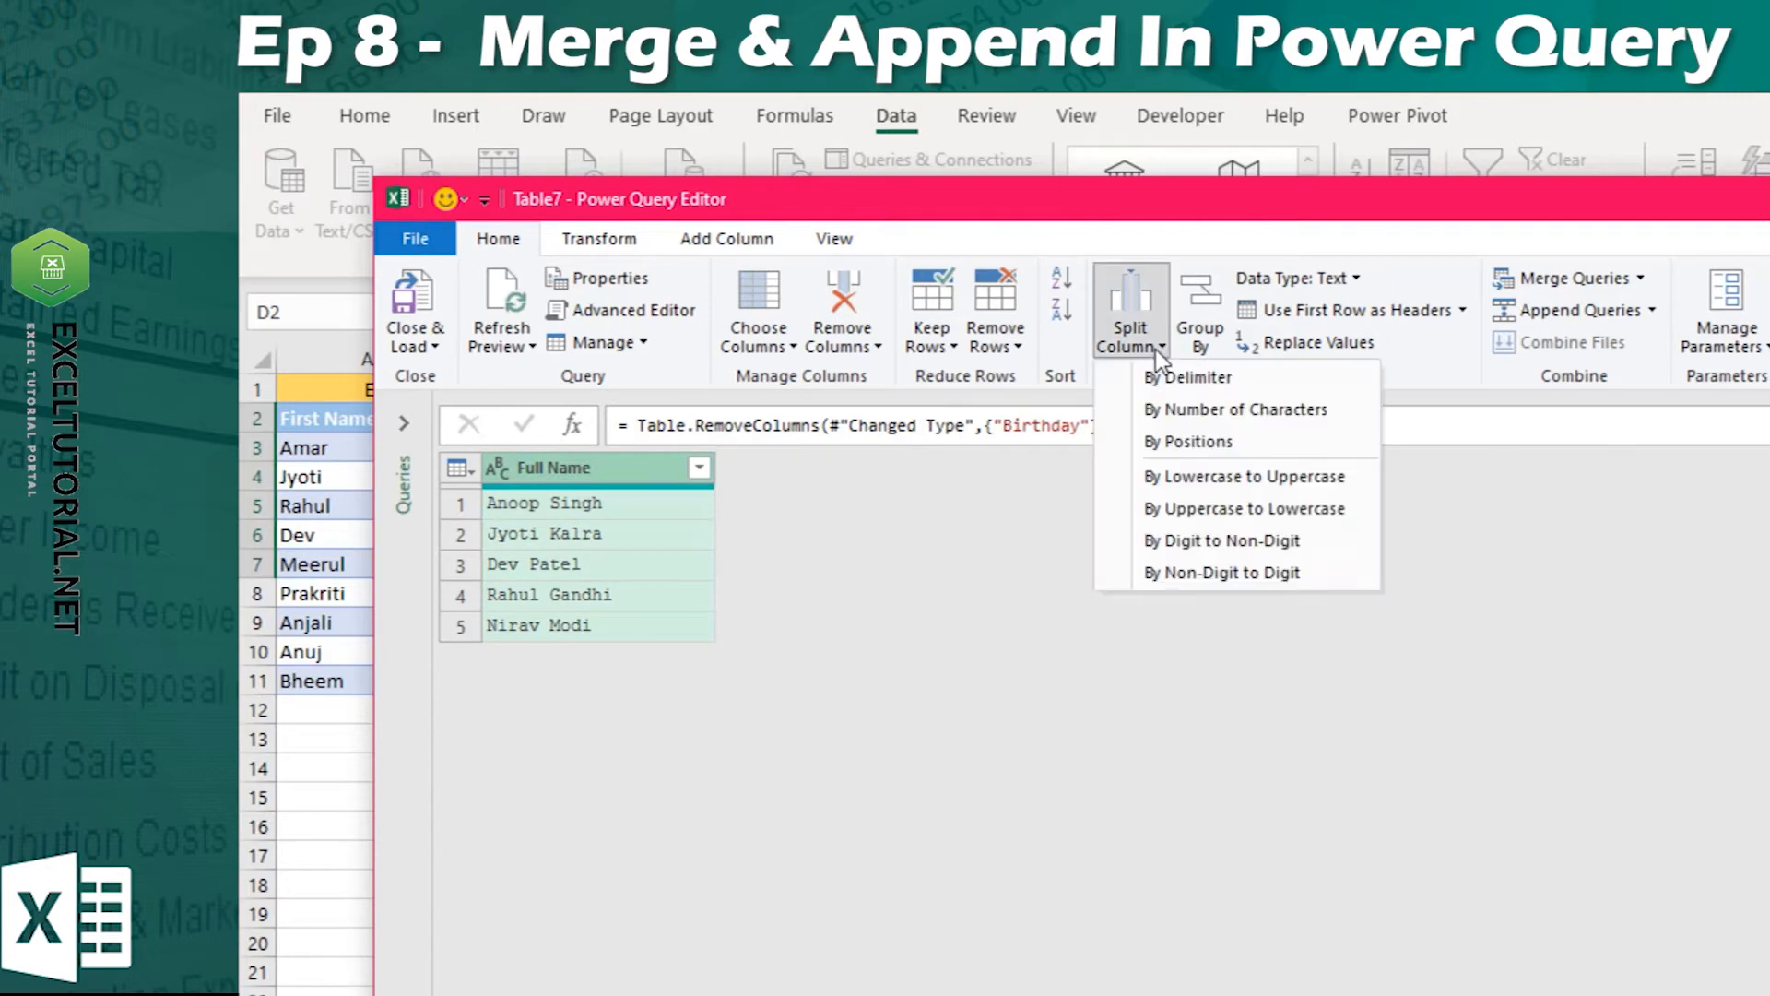
{"action": "left_click", "coordinate": [1187, 380]}
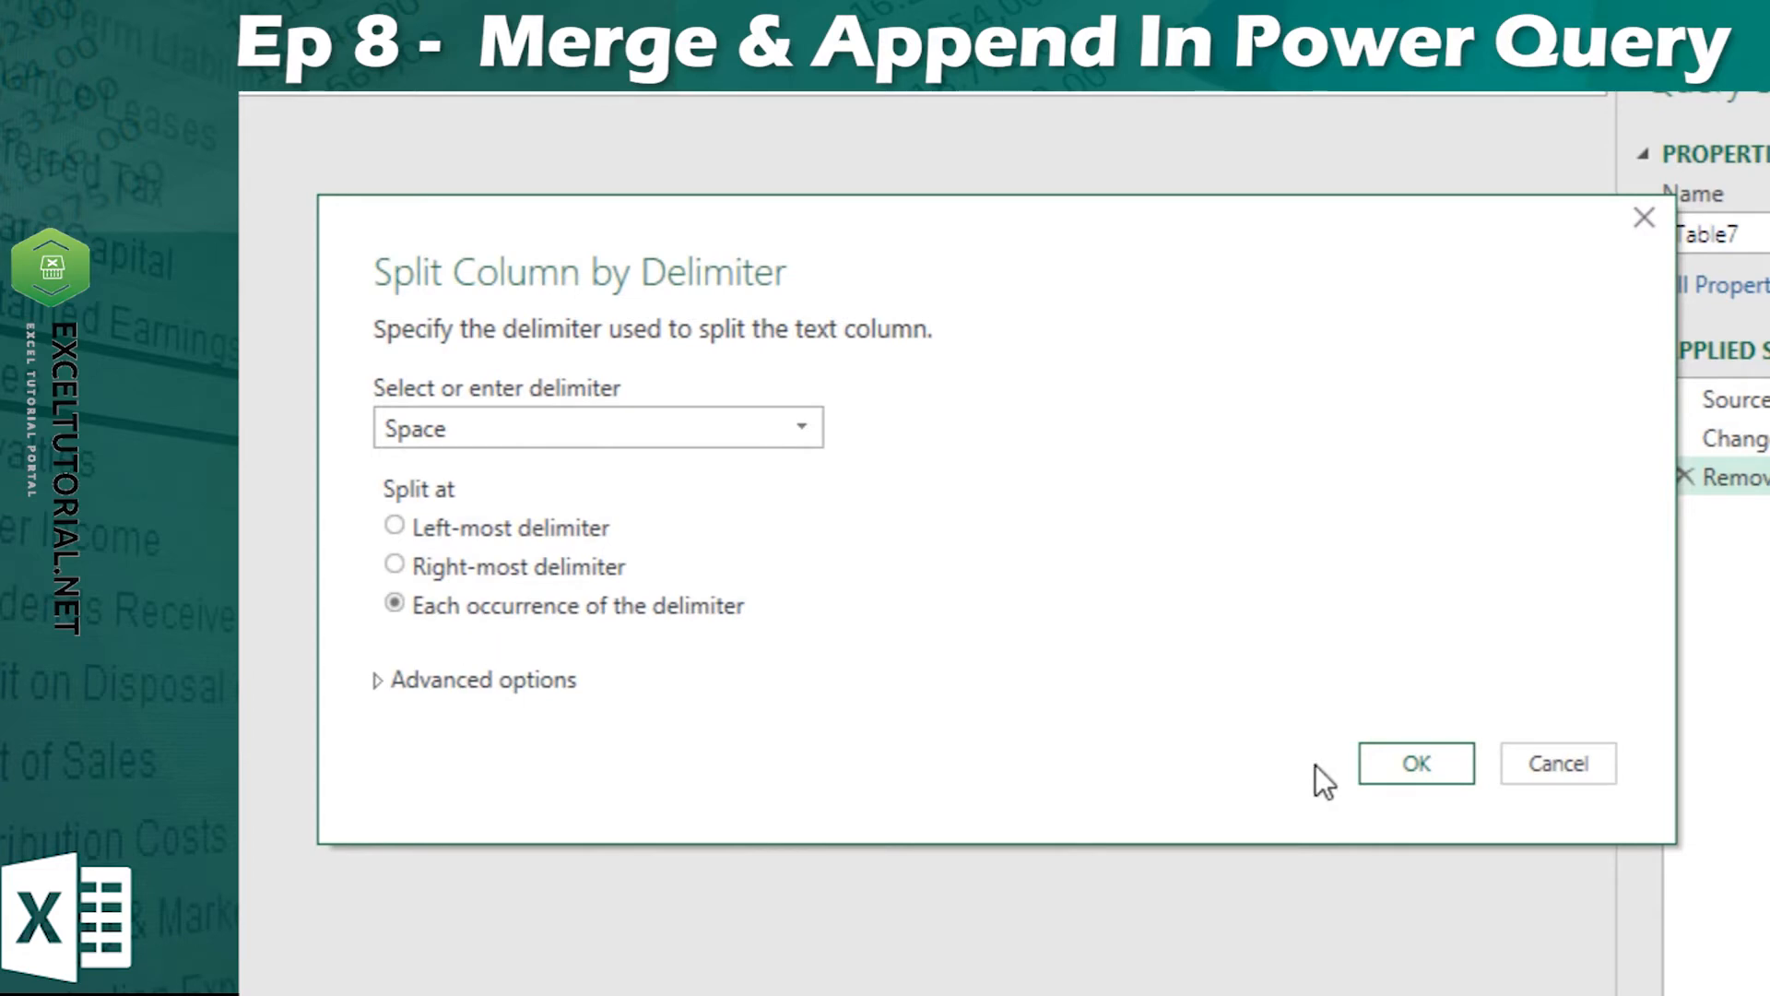
{"action": "left_click", "coordinate": [1416, 763]}
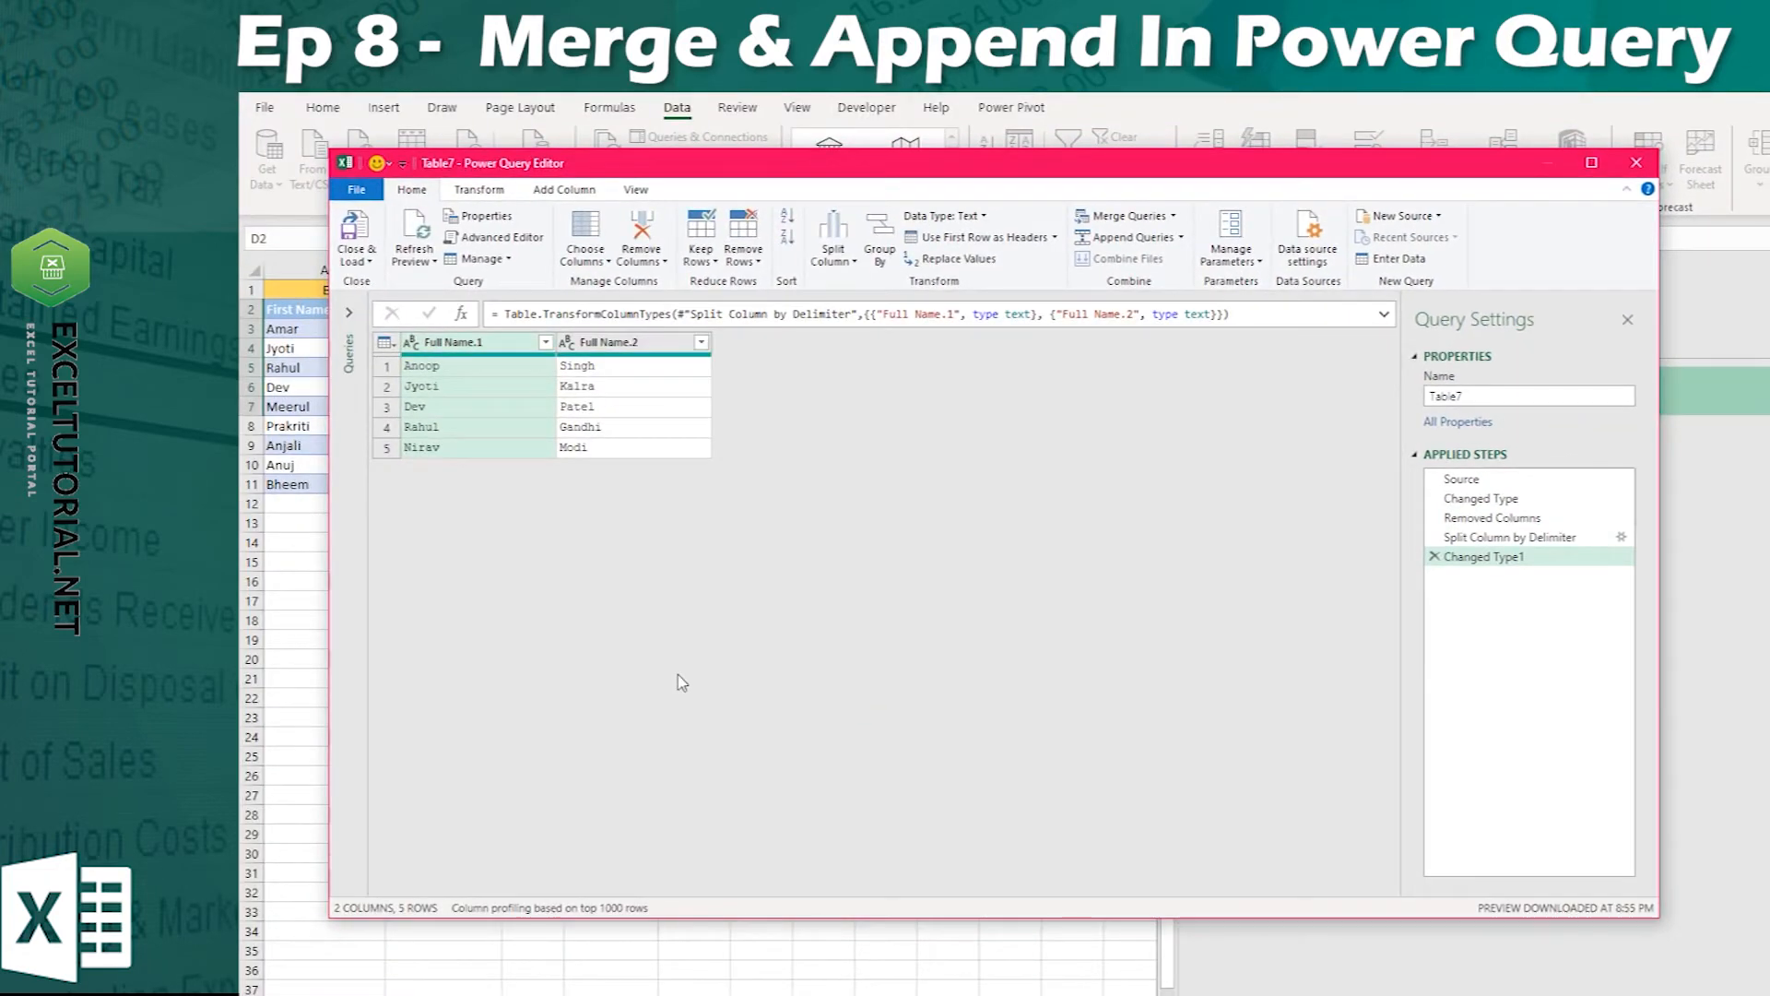
- Rename the two split columns to First Name and Last Name, and load the query to a worksheet
{"action": "right_click", "coordinate": [464, 345]}
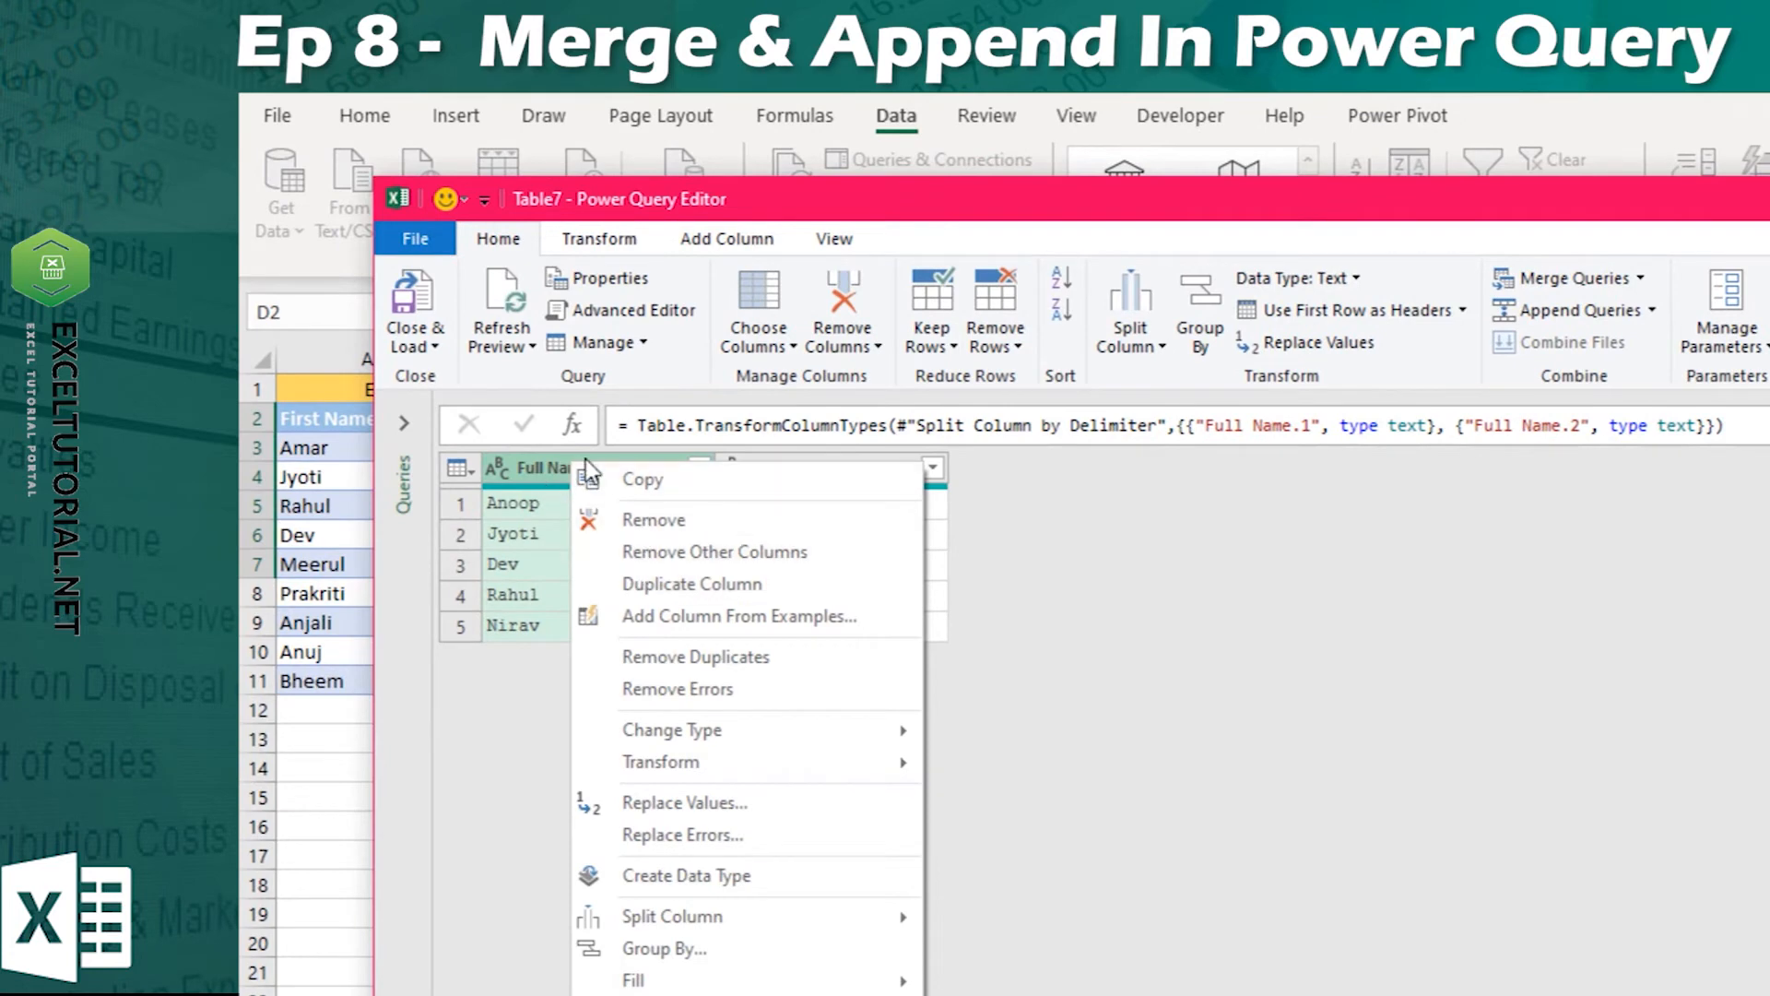
{"action": "left_click", "coordinate": [585, 459]}
{"action": "type", "text": "First Name"}
{"action": "key", "text": "Tab"}
{"action": "type", "text": "Last Name"}
{"action": "key", "text": "Return"}
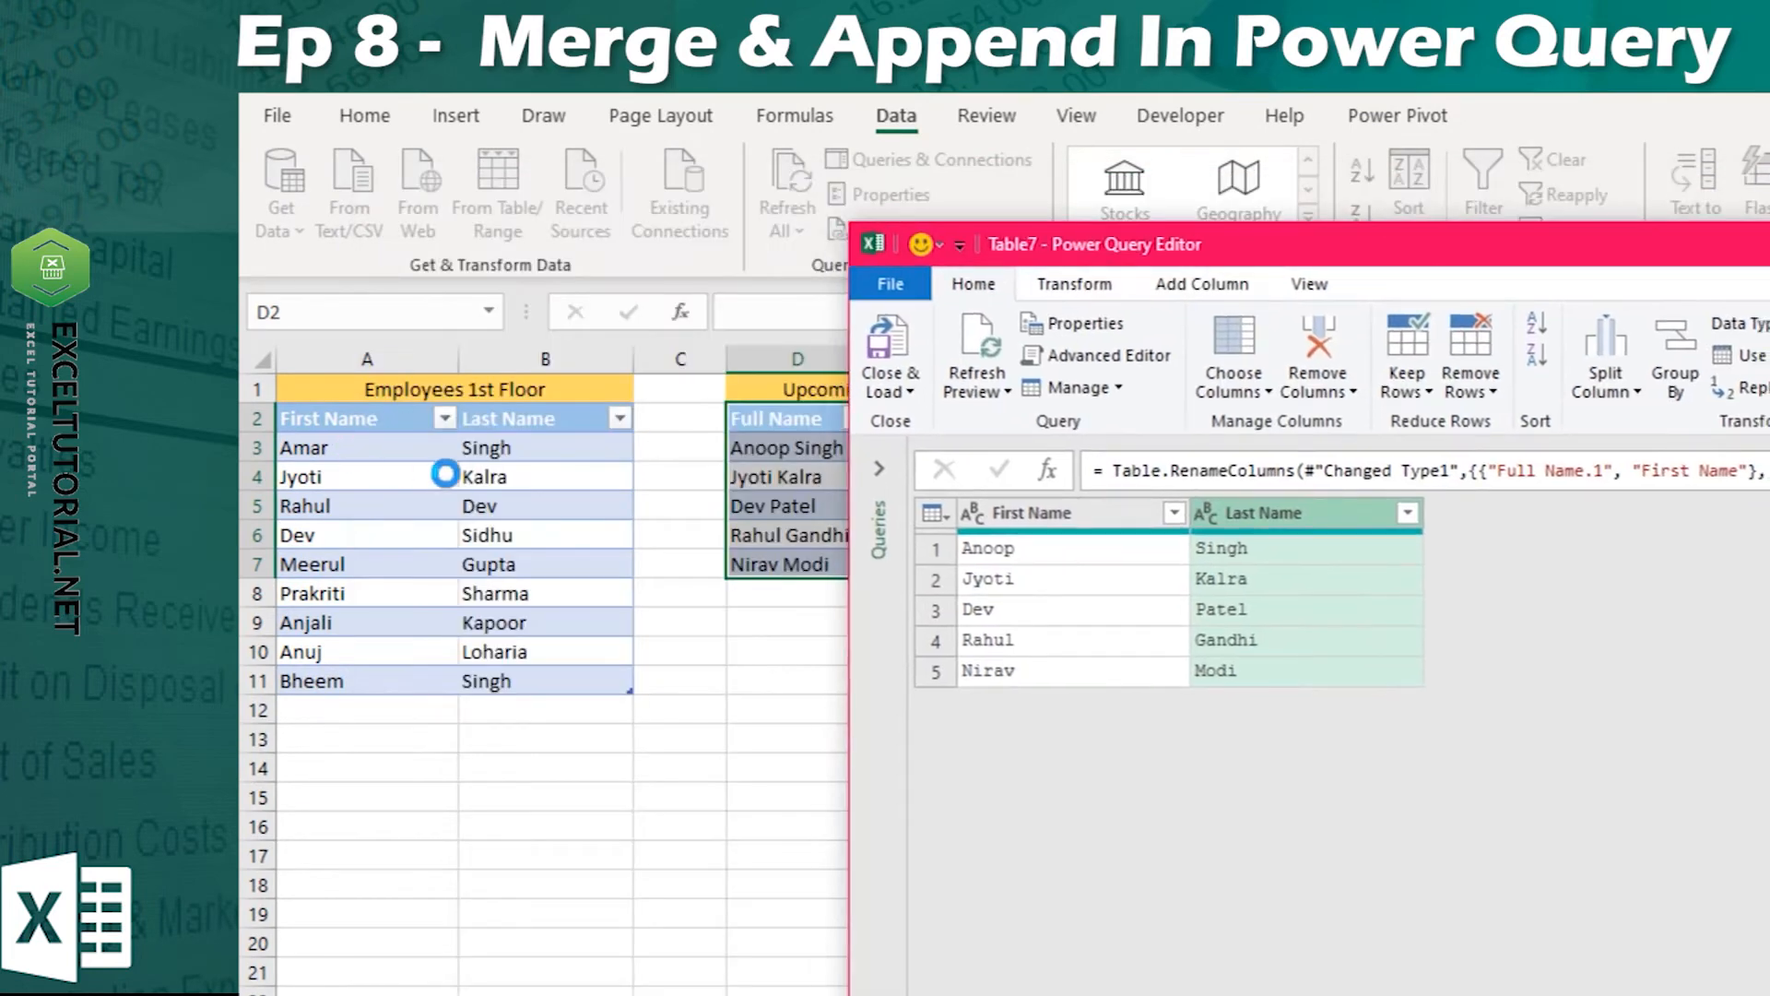
{"action": "left_click_drag", "start_coordinate": [1357, 251], "coordinate": [946, 235]}
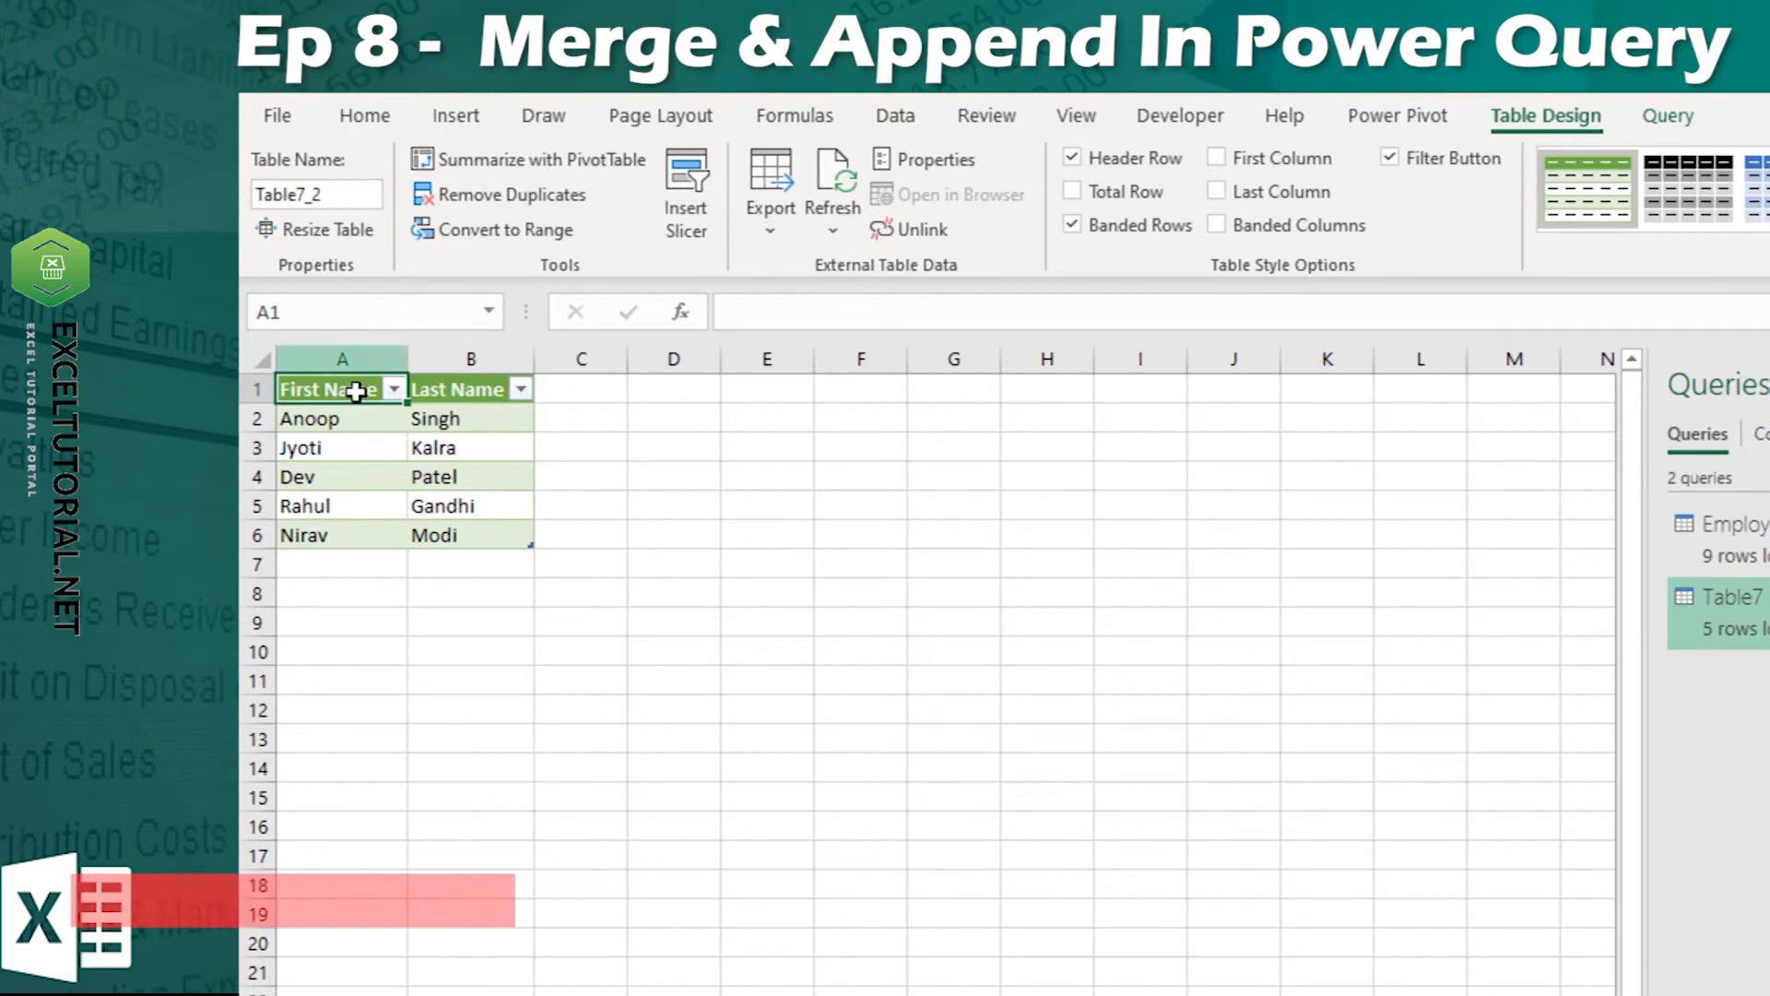
- Create a query named Employee 2nd from the newly loaded first and last name table and load it
{"action": "left_click", "coordinate": [895, 115]}
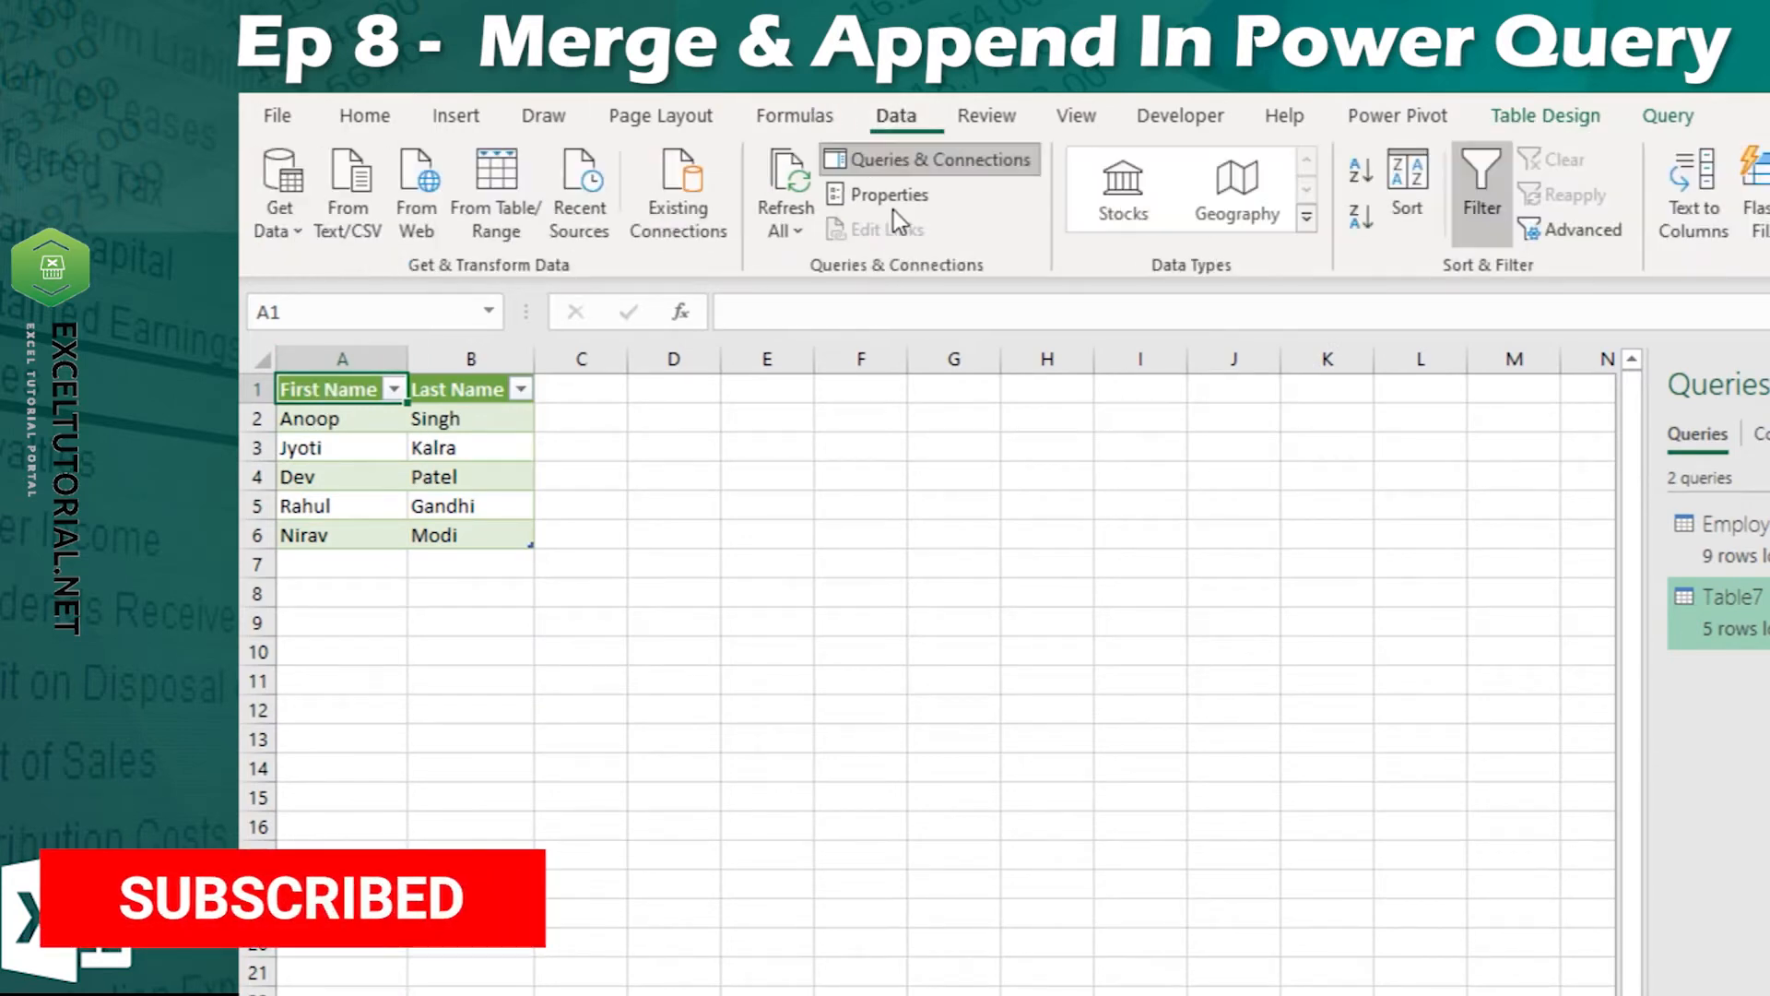
{"action": "left_click", "coordinate": [456, 234]}
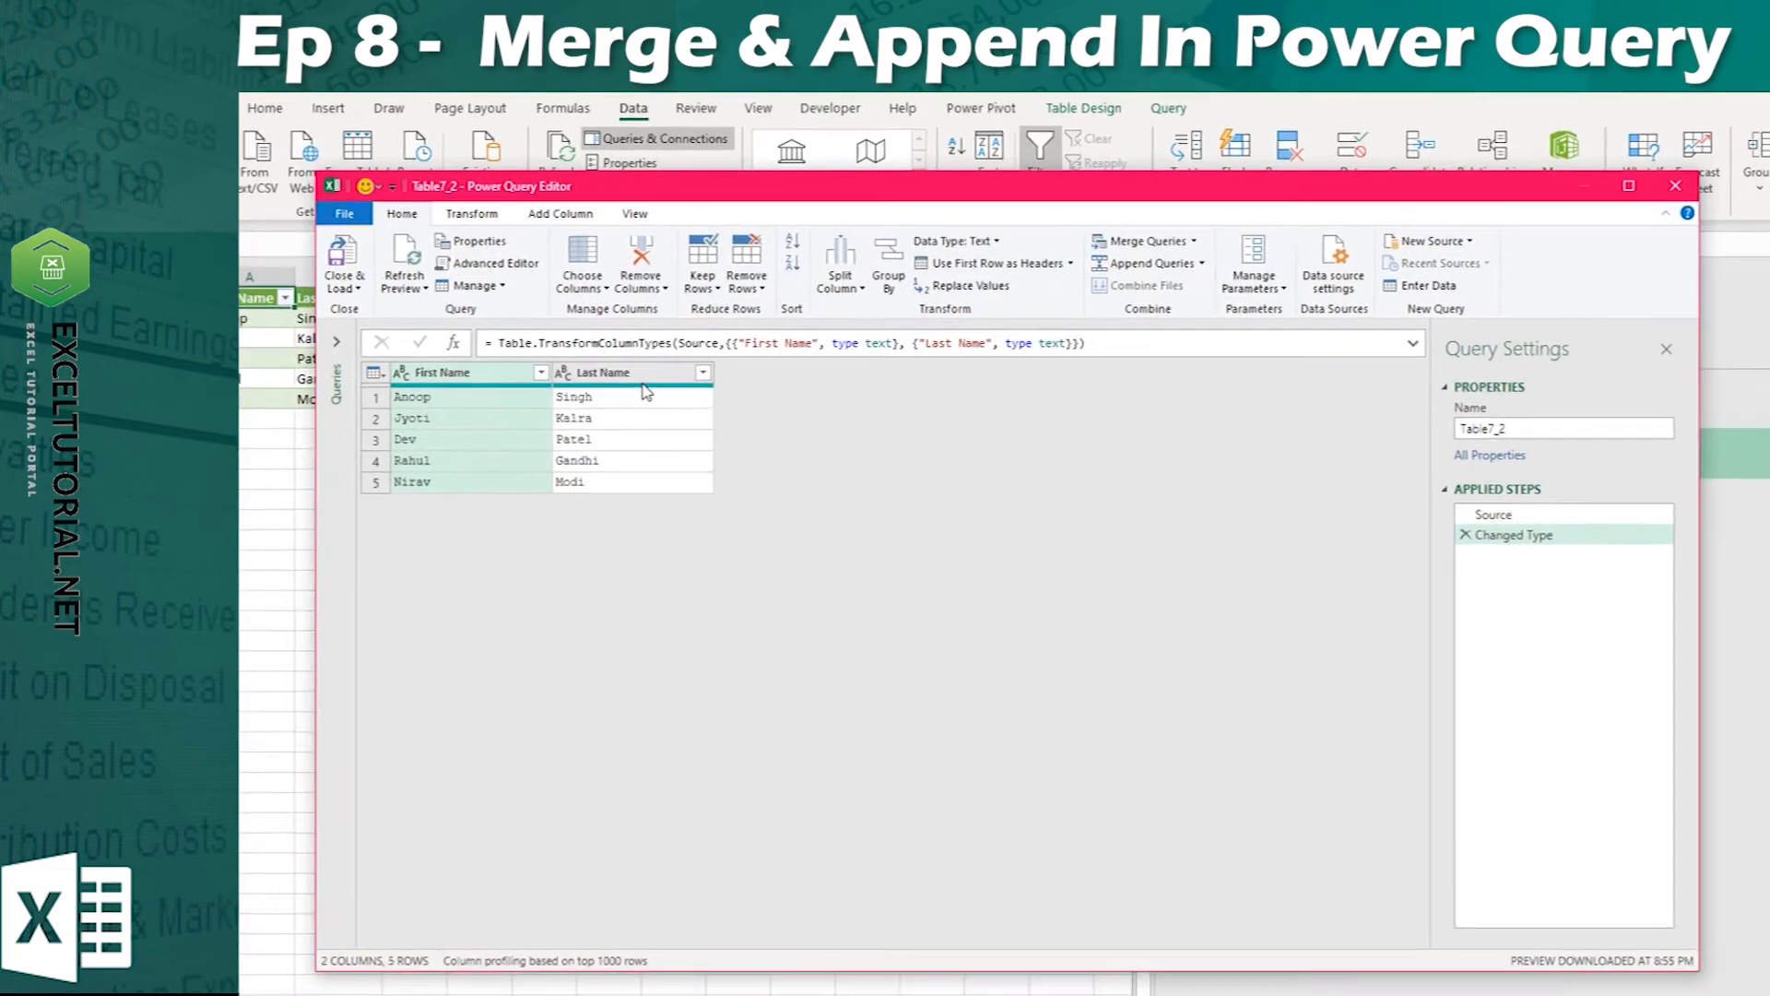
{"action": "double_click", "coordinate": [1404, 579]}
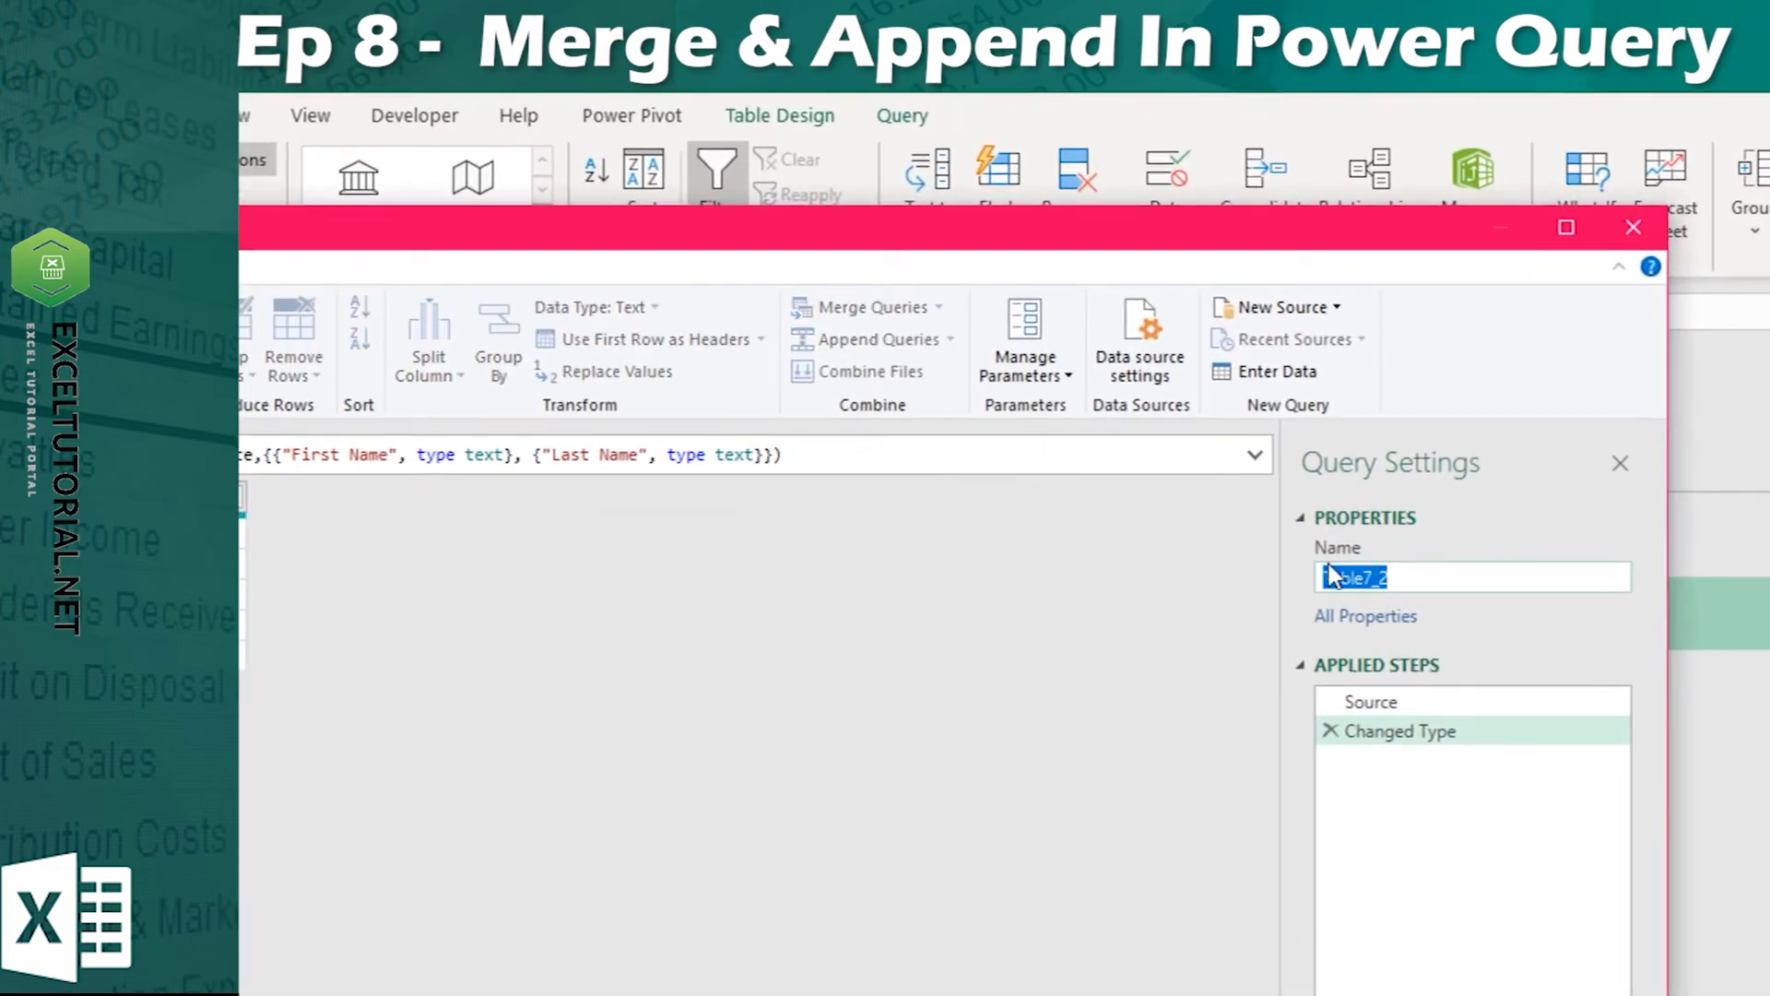
{"action": "type", "text": "Employee 2nd"}
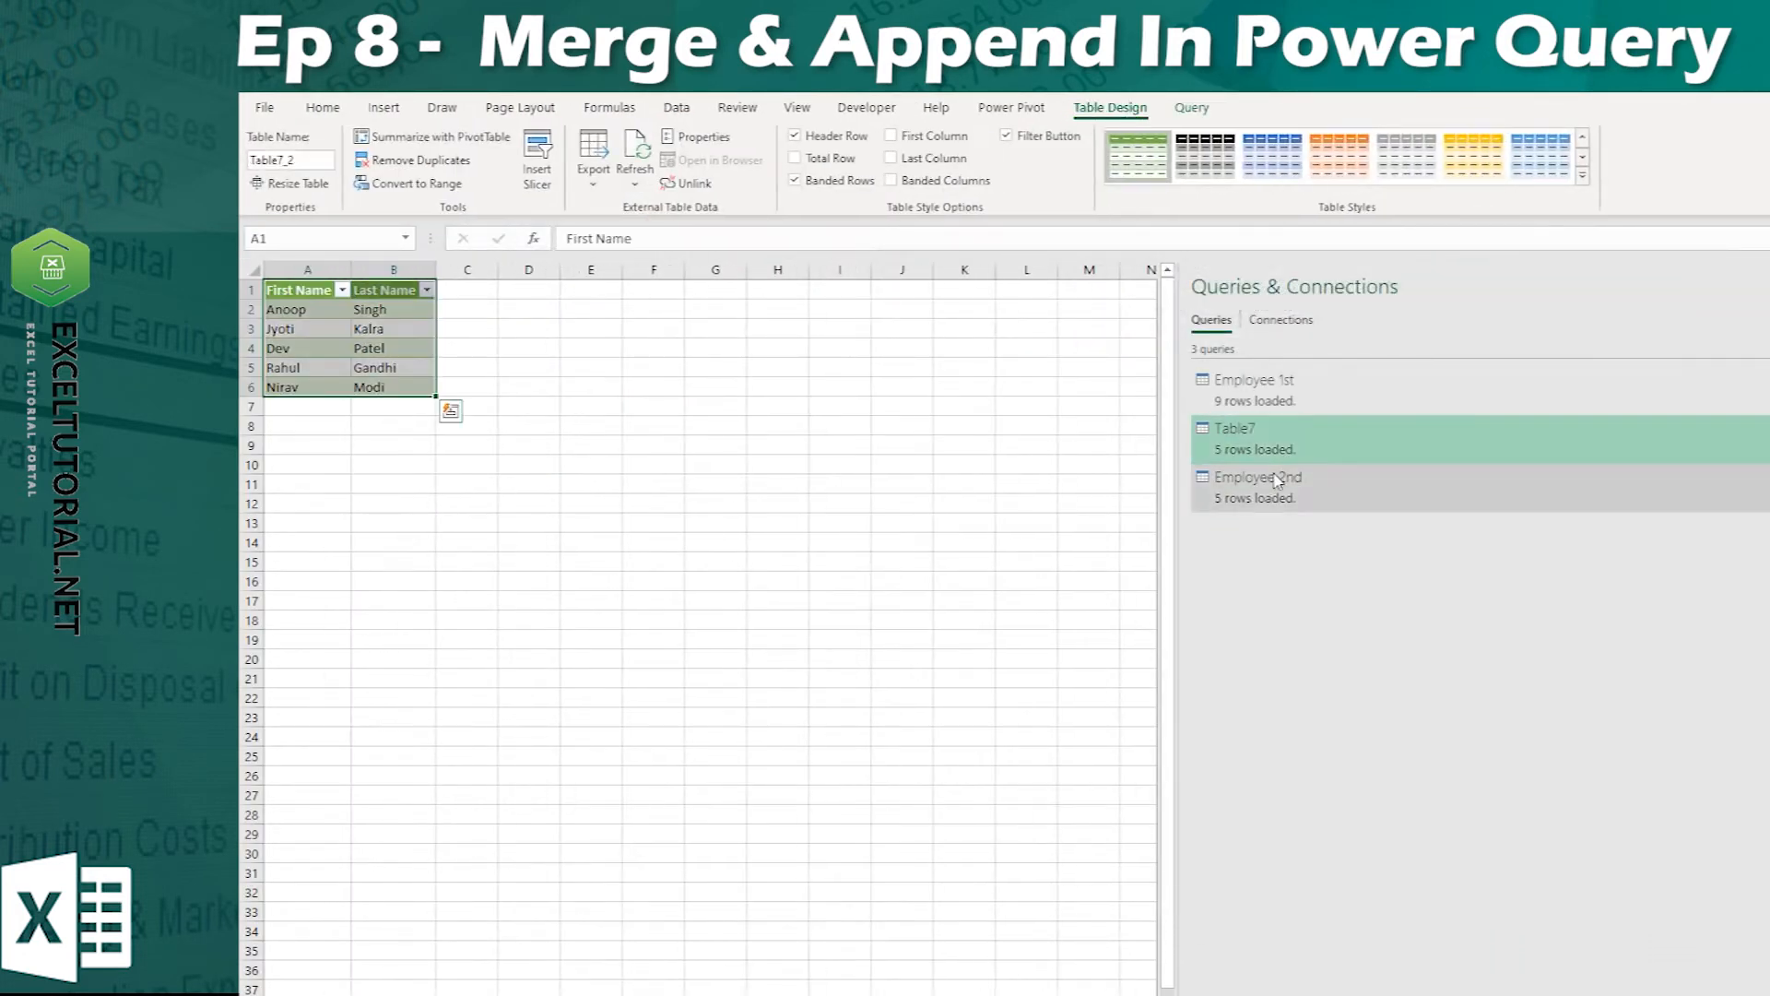
- Delete the Table7 query from the workbook queries
{"action": "left_click", "coordinate": [1273, 392]}
{"action": "left_click", "coordinate": [1265, 484]}
{"action": "left_click", "coordinate": [1270, 435]}
{"action": "left_click", "coordinate": [1265, 484]}
{"action": "left_click", "coordinate": [1261, 435]}
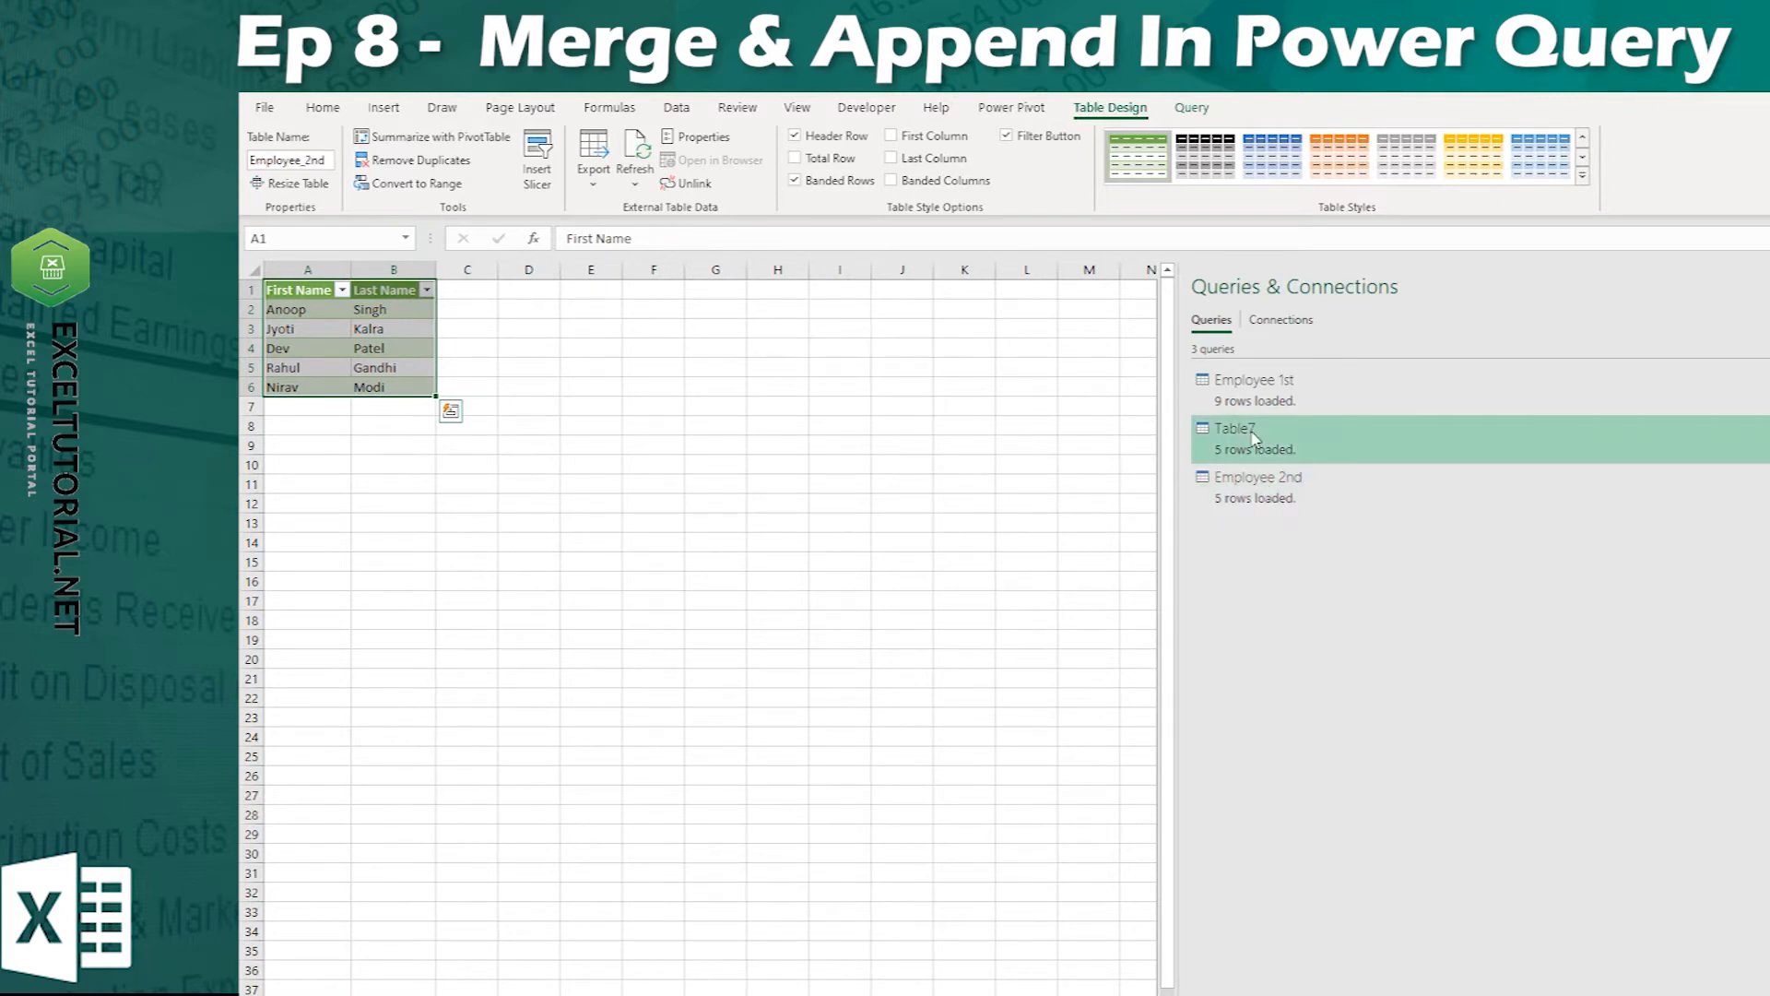
{"action": "right_click", "coordinate": [1255, 435]}
{"action": "left_click", "coordinate": [1300, 513]}
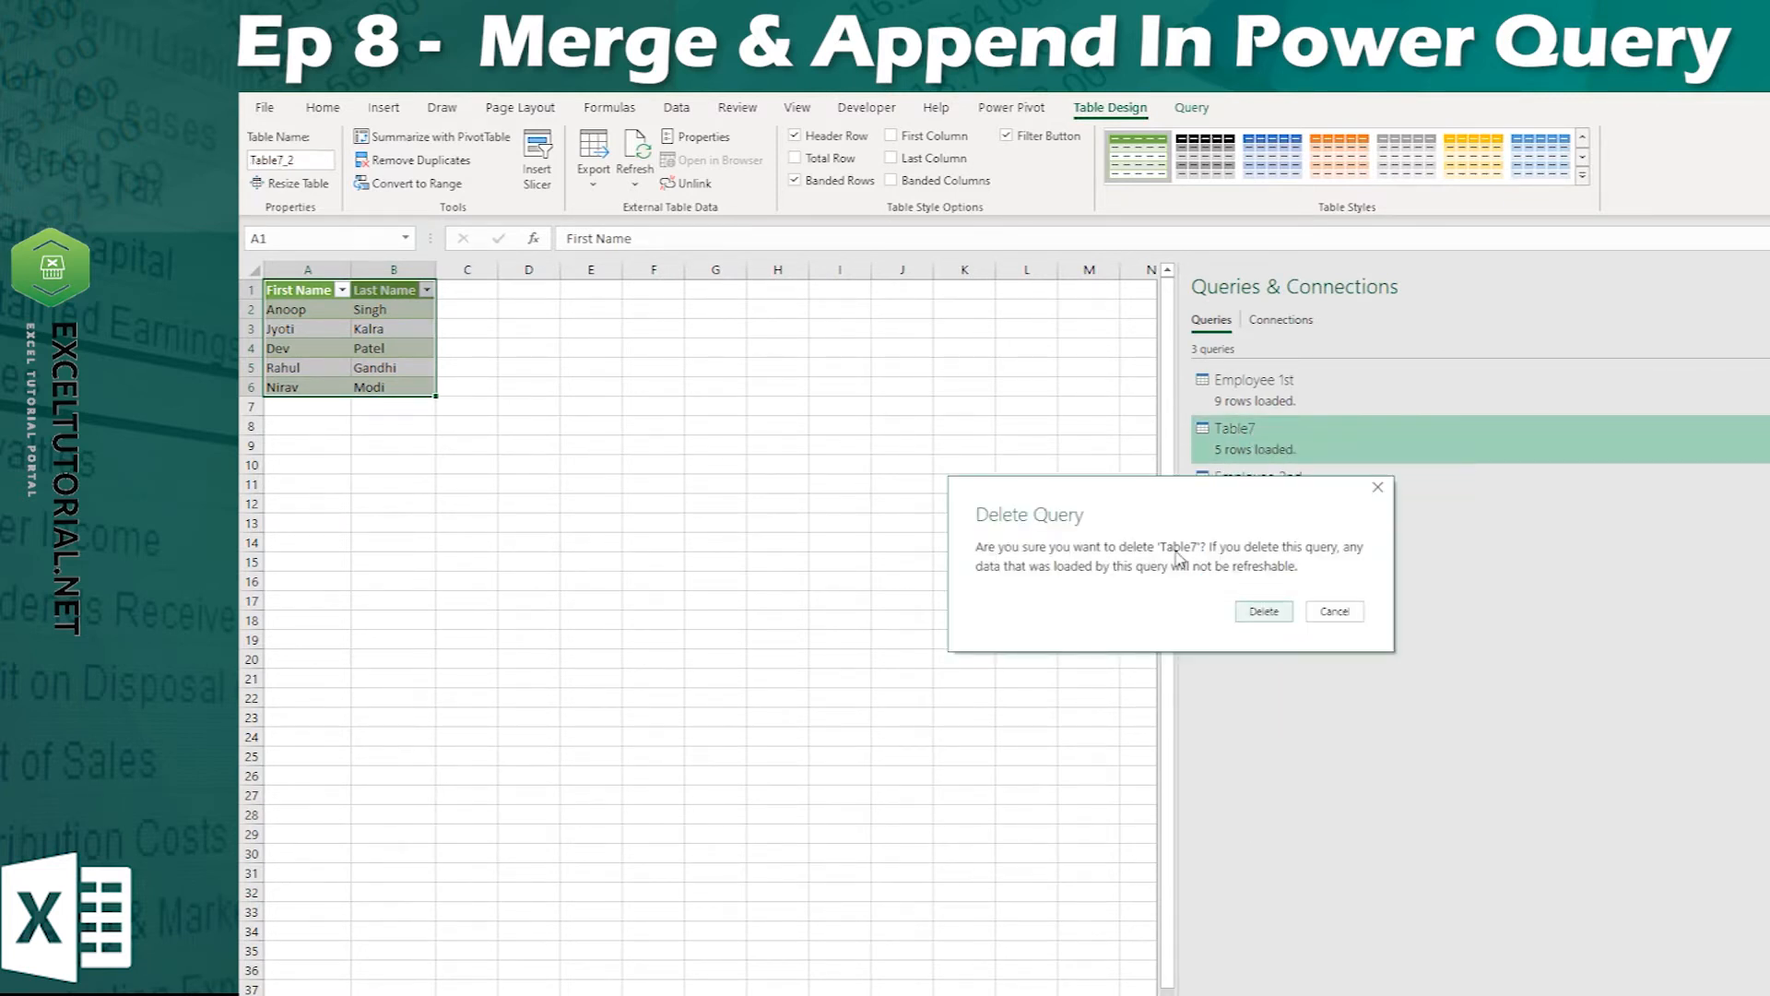
{"action": "left_click", "coordinate": [1265, 611]}
{"action": "left_click", "coordinate": [804, 371]}
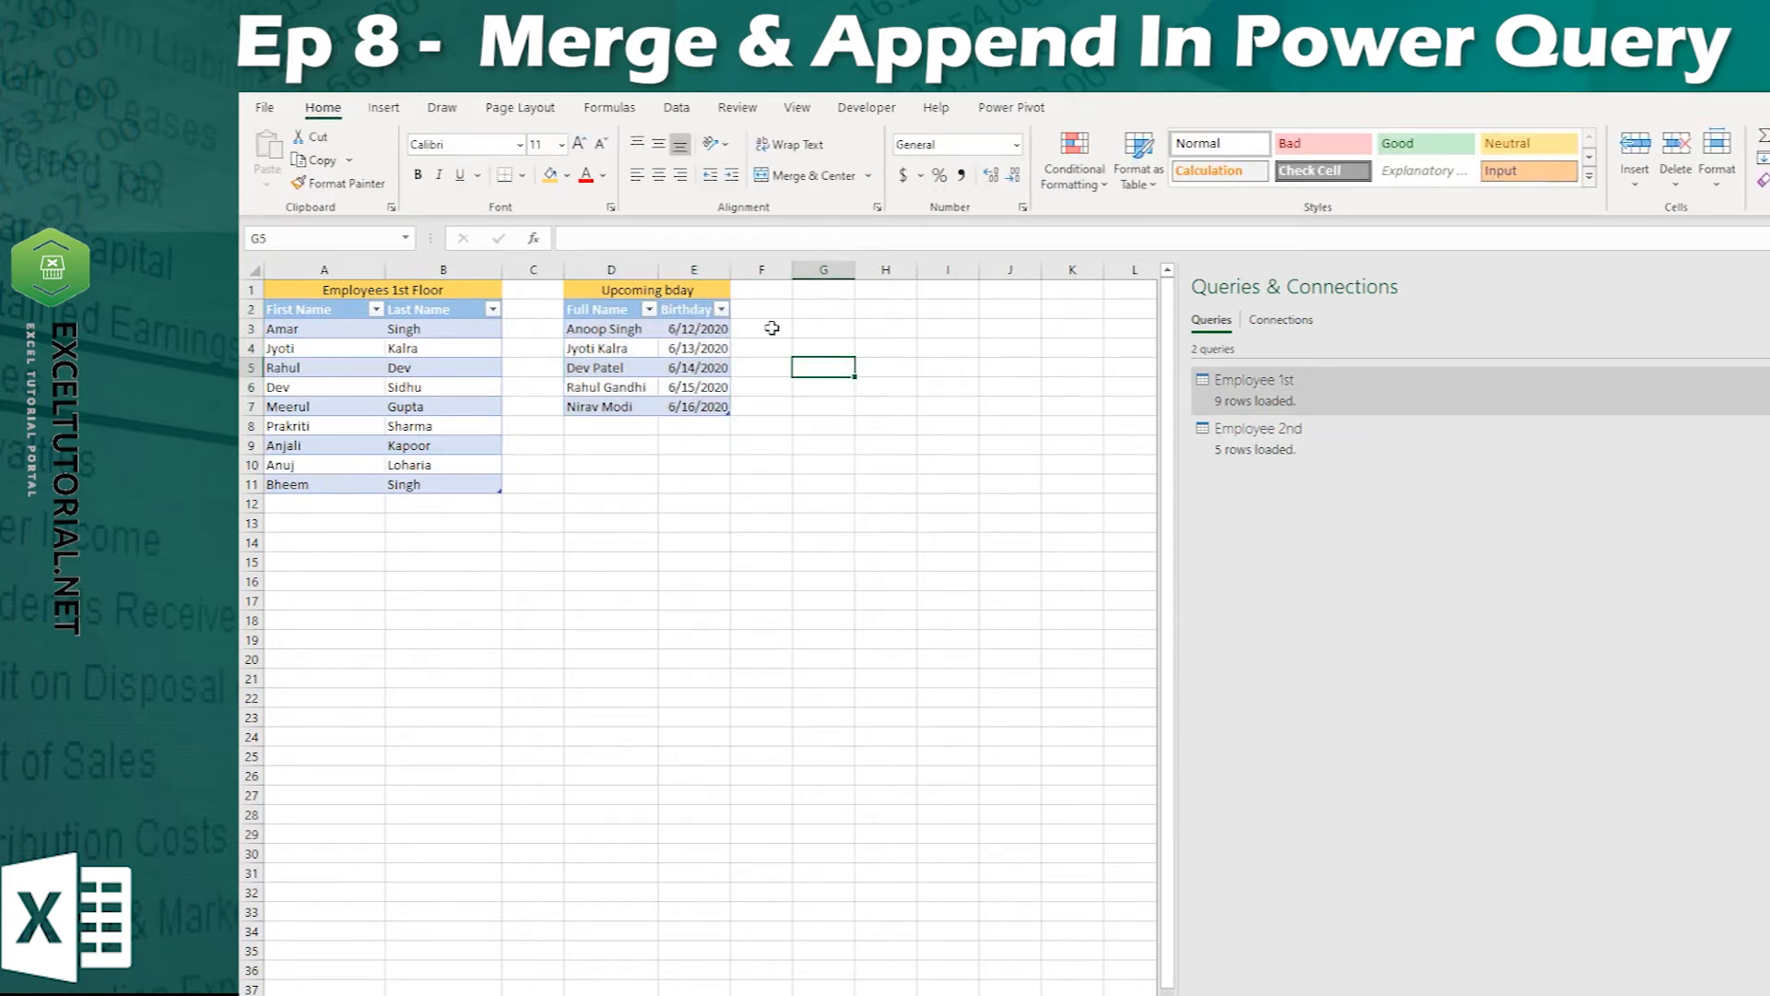
{"action": "left_click", "coordinate": [424, 367]}
{"action": "left_click", "coordinate": [620, 388]}
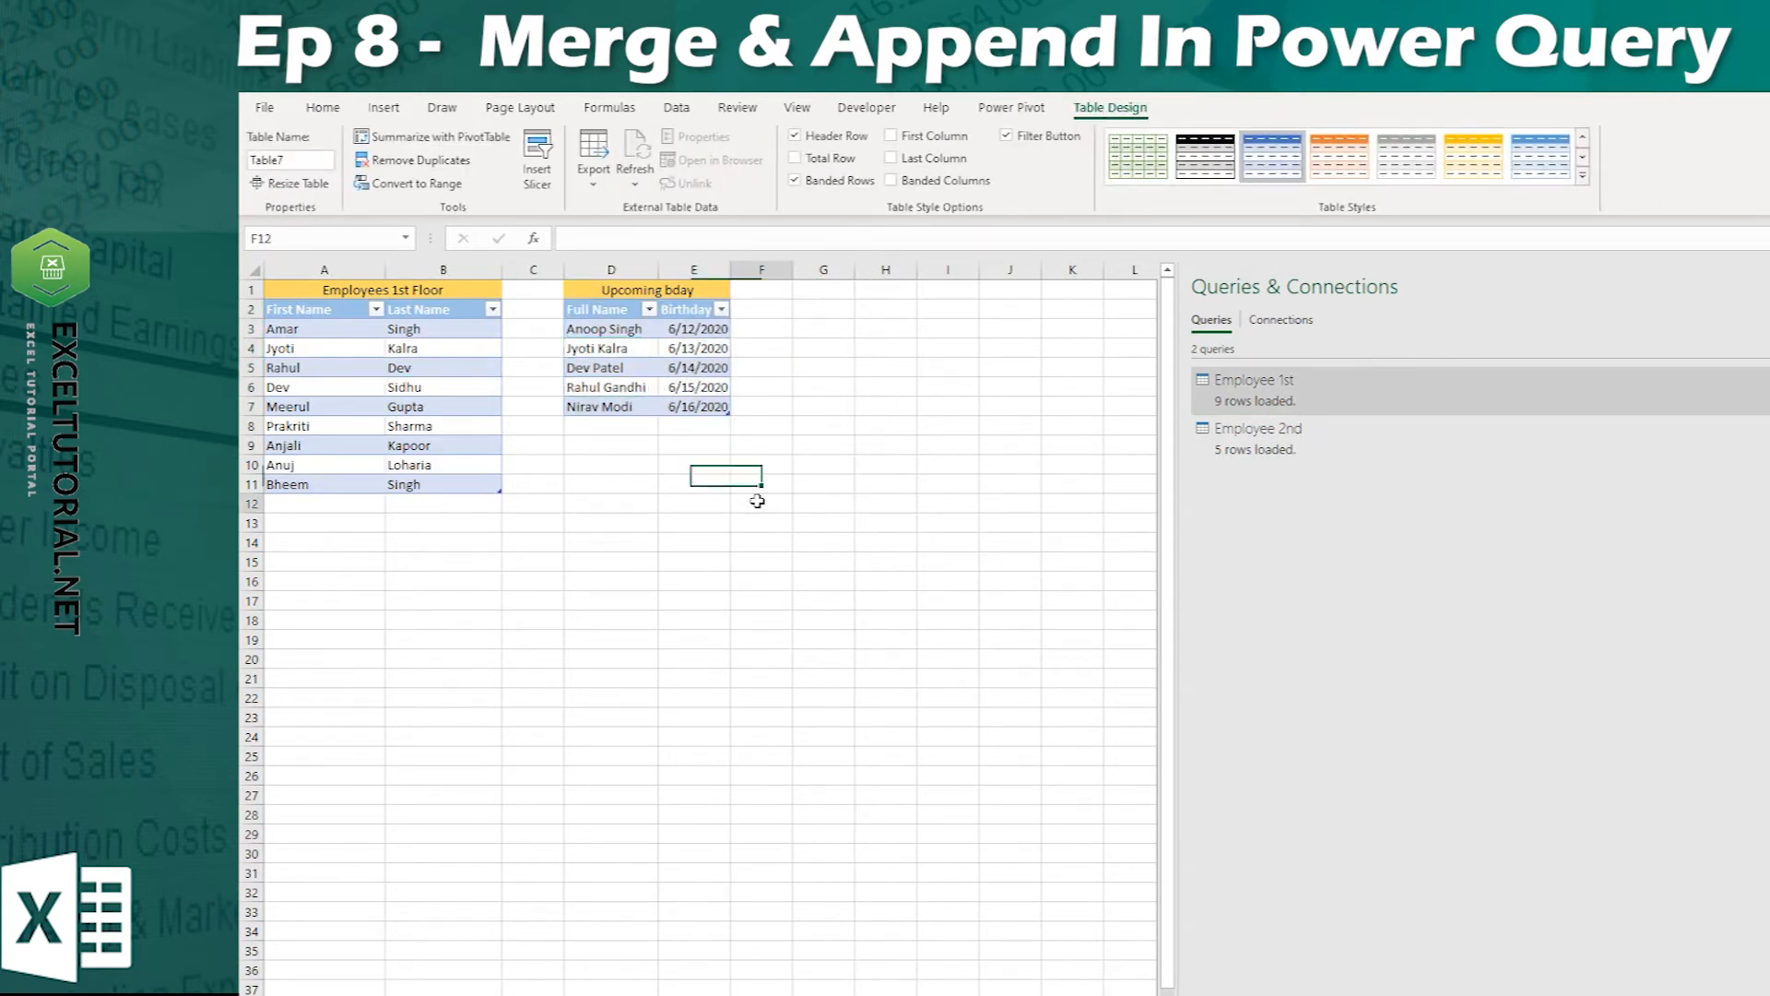
{"action": "left_click", "coordinate": [759, 501]}
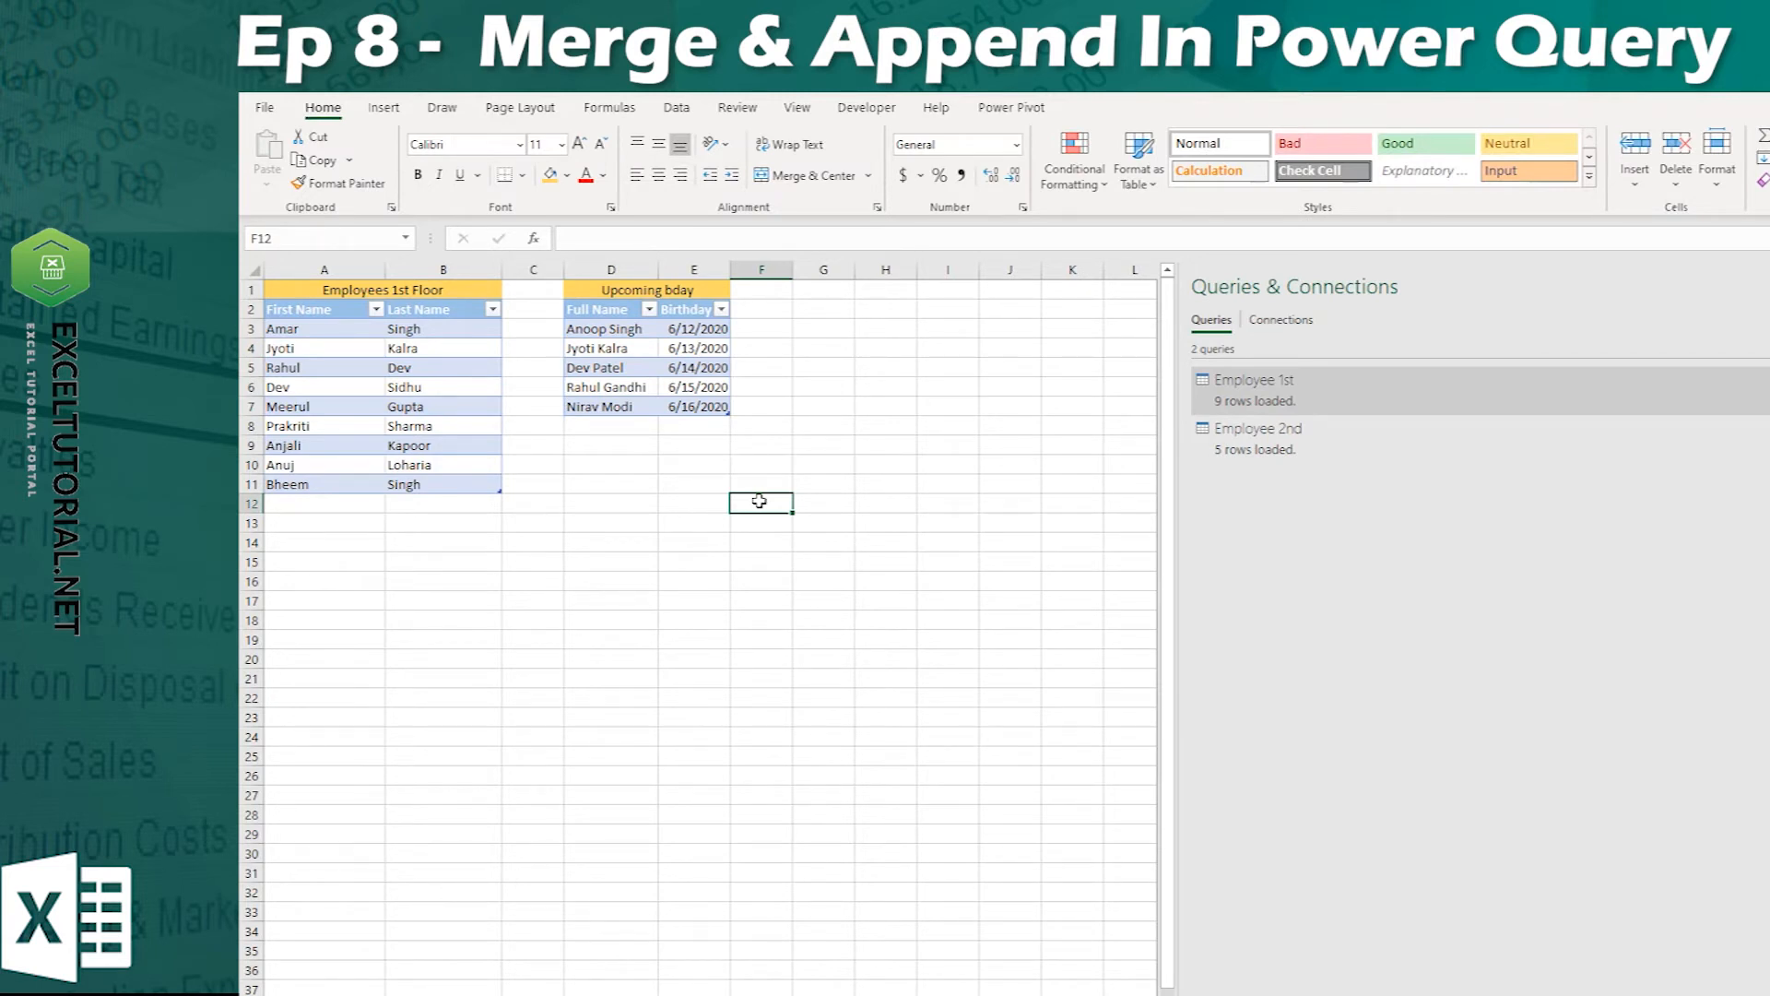
- Append the Employee 1st and Employee 2nd queries as two tables, with Employee 1st as the first table
{"action": "left_click", "coordinate": [839, 314]}
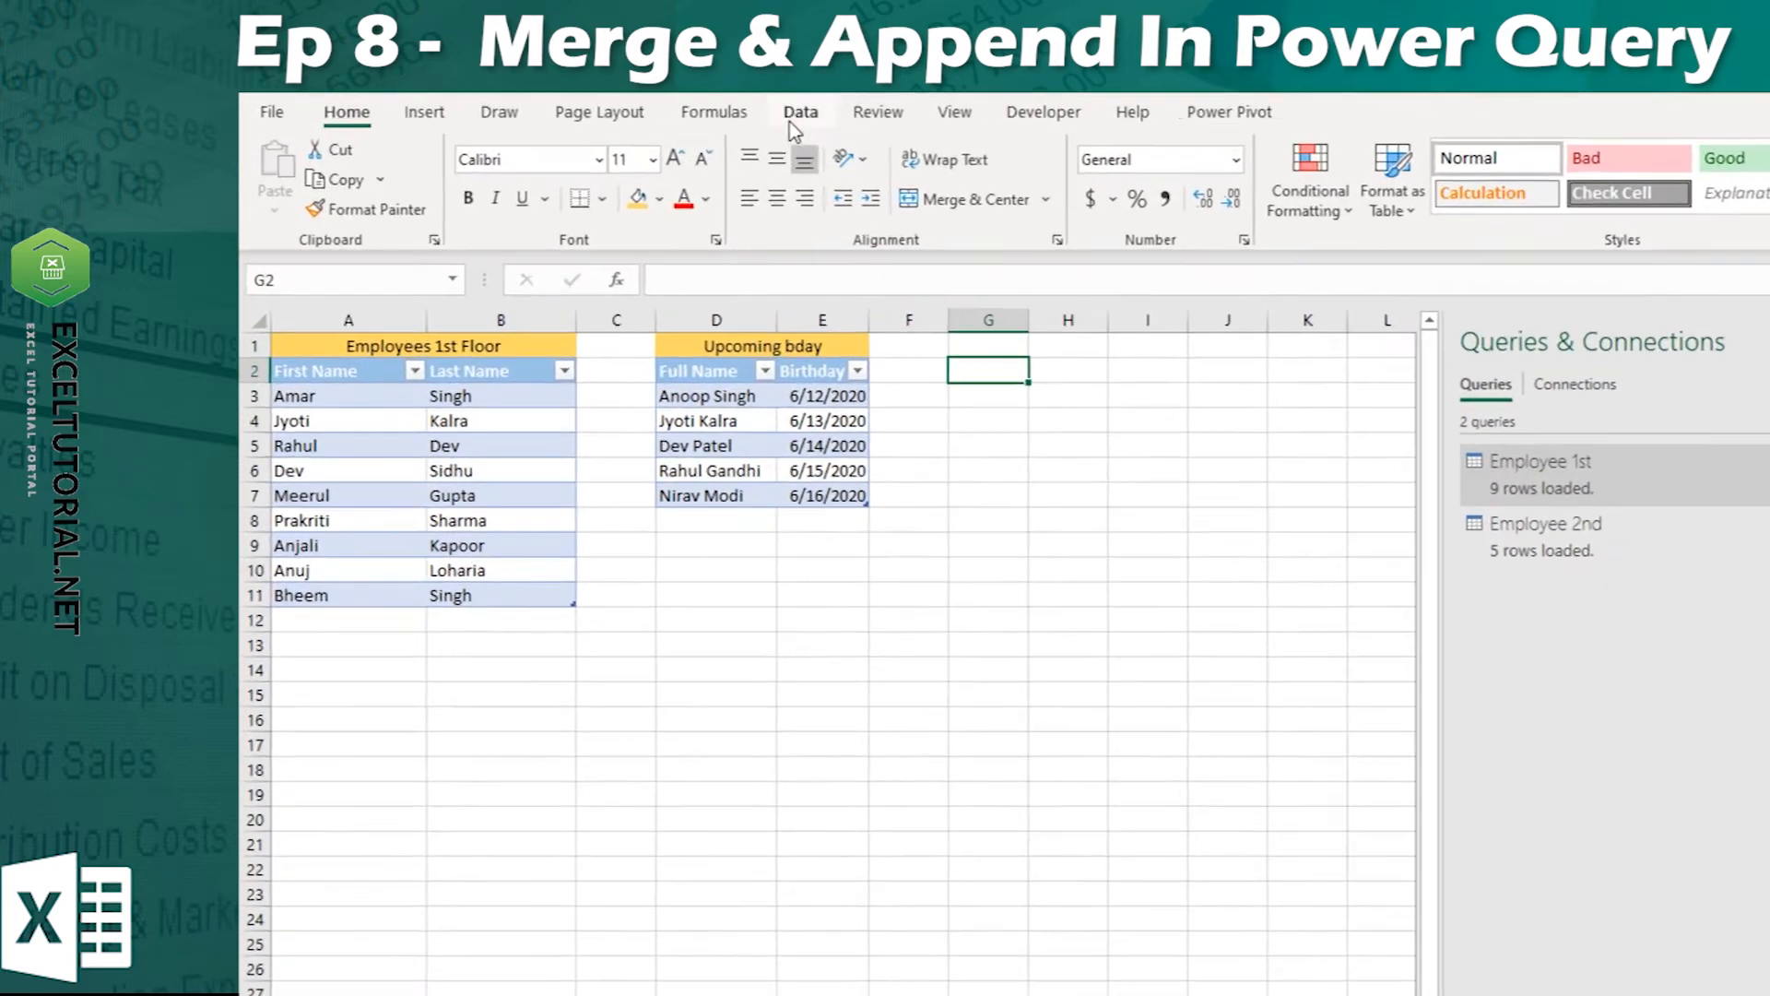
{"action": "left_click", "coordinate": [670, 113]}
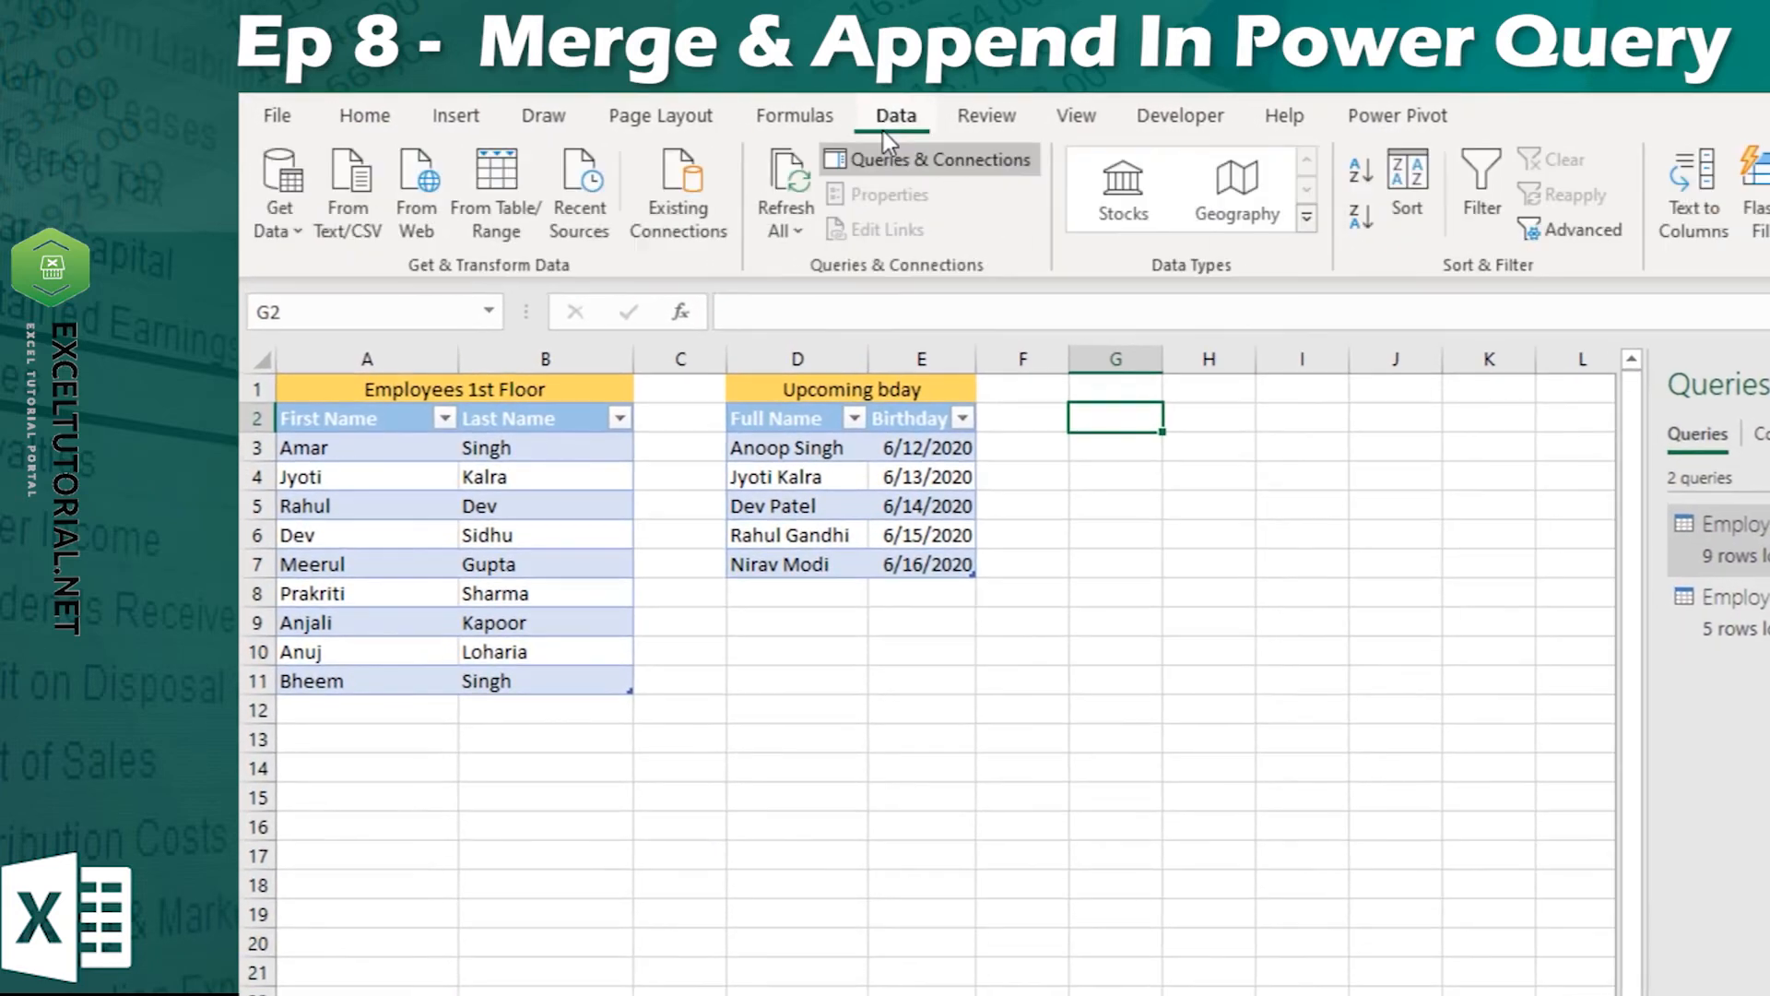
{"action": "left_click", "coordinate": [301, 227]}
{"action": "mouse_move", "coordinate": [391, 656]}
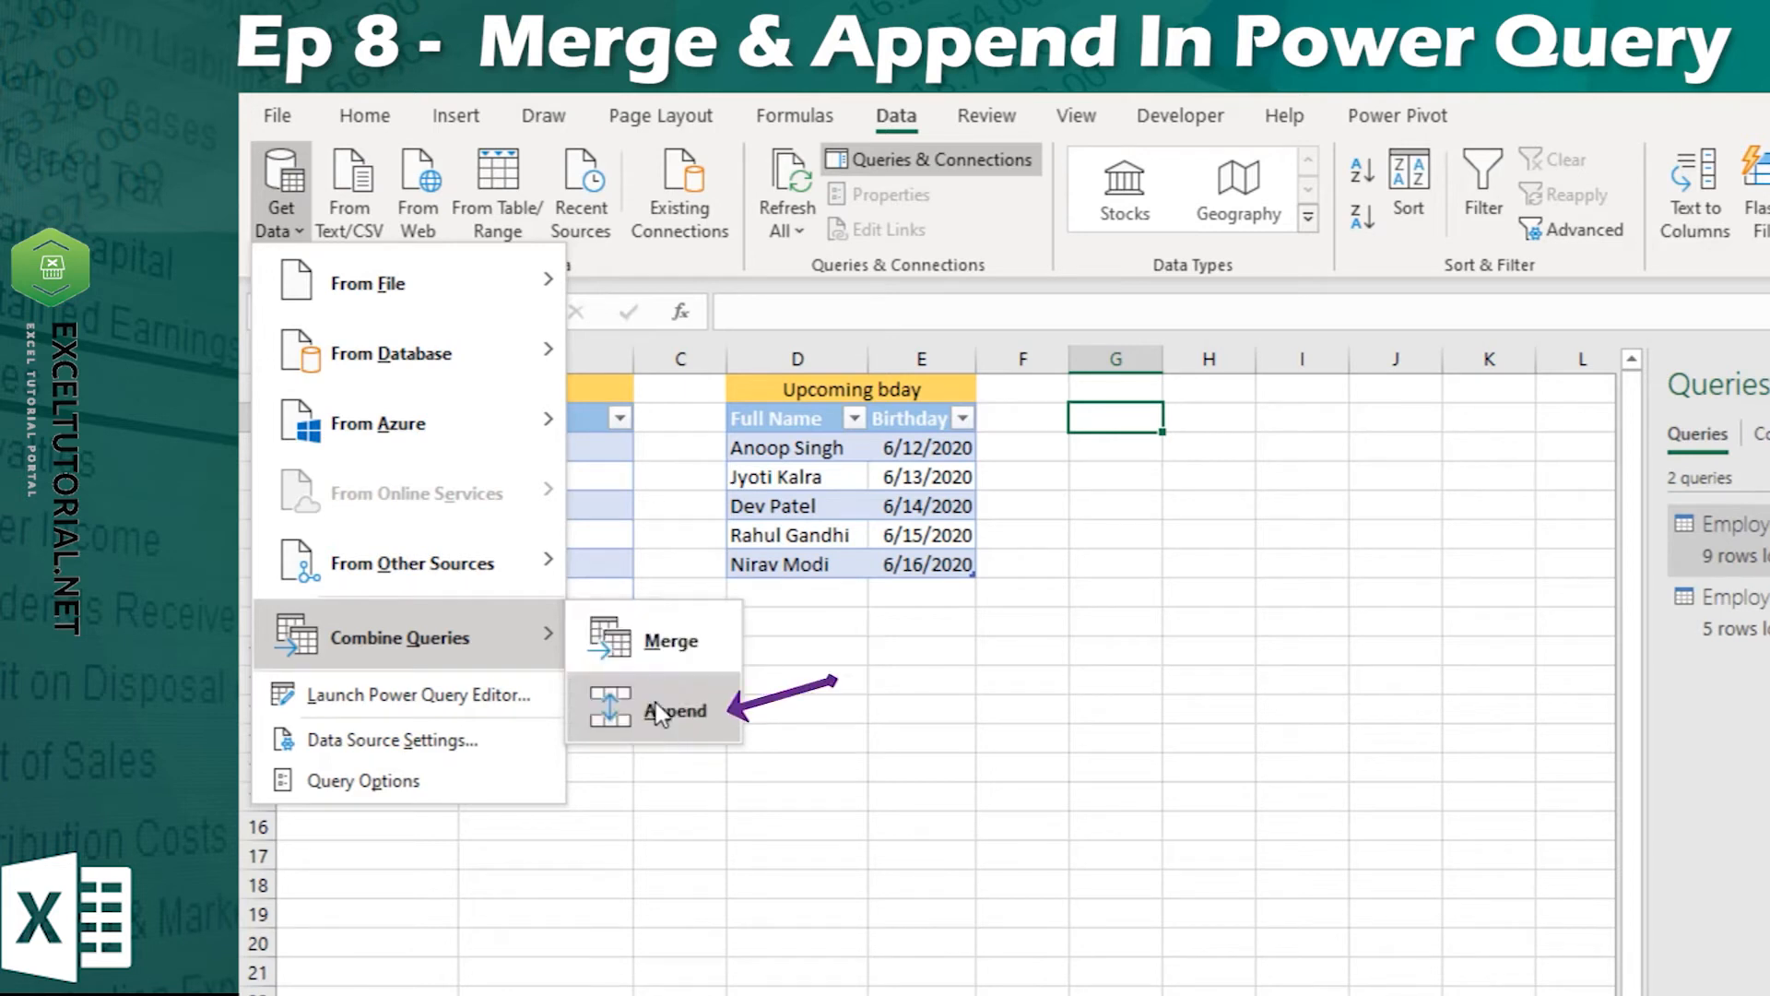
{"action": "left_click", "coordinate": [665, 721]}
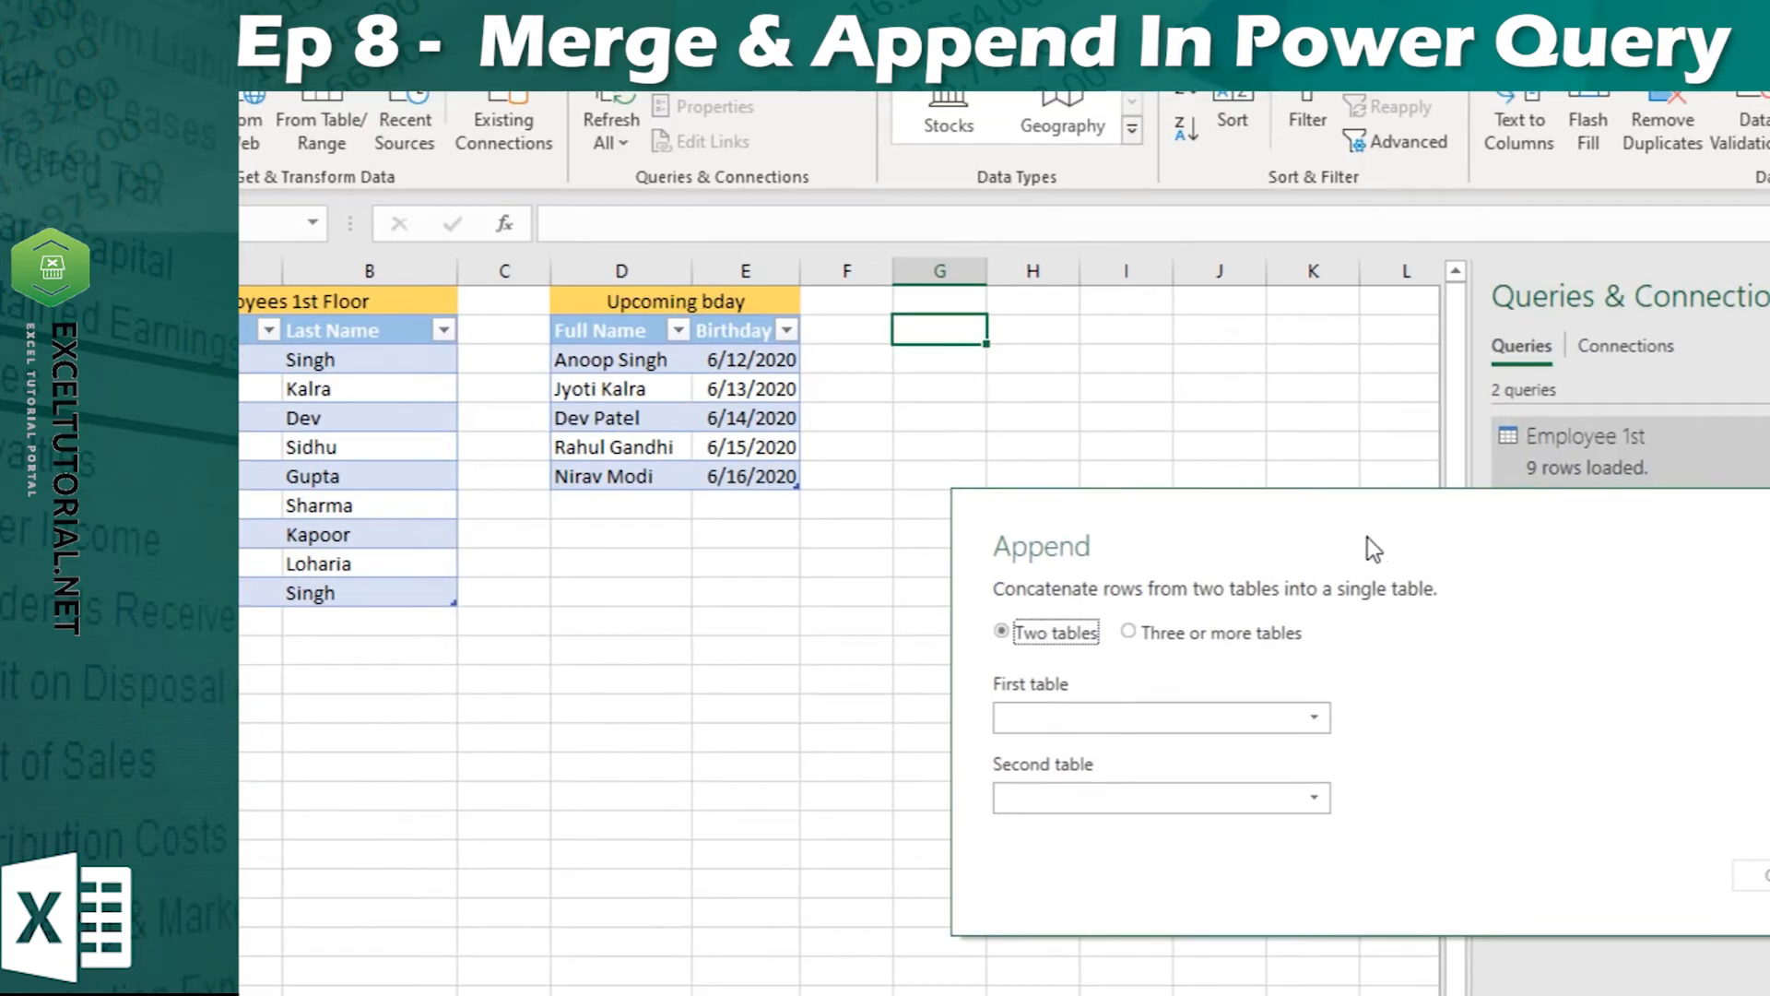
{"action": "left_click", "coordinate": [795, 604]}
{"action": "left_click", "coordinate": [761, 645]}
{"action": "left_click", "coordinate": [748, 684]}
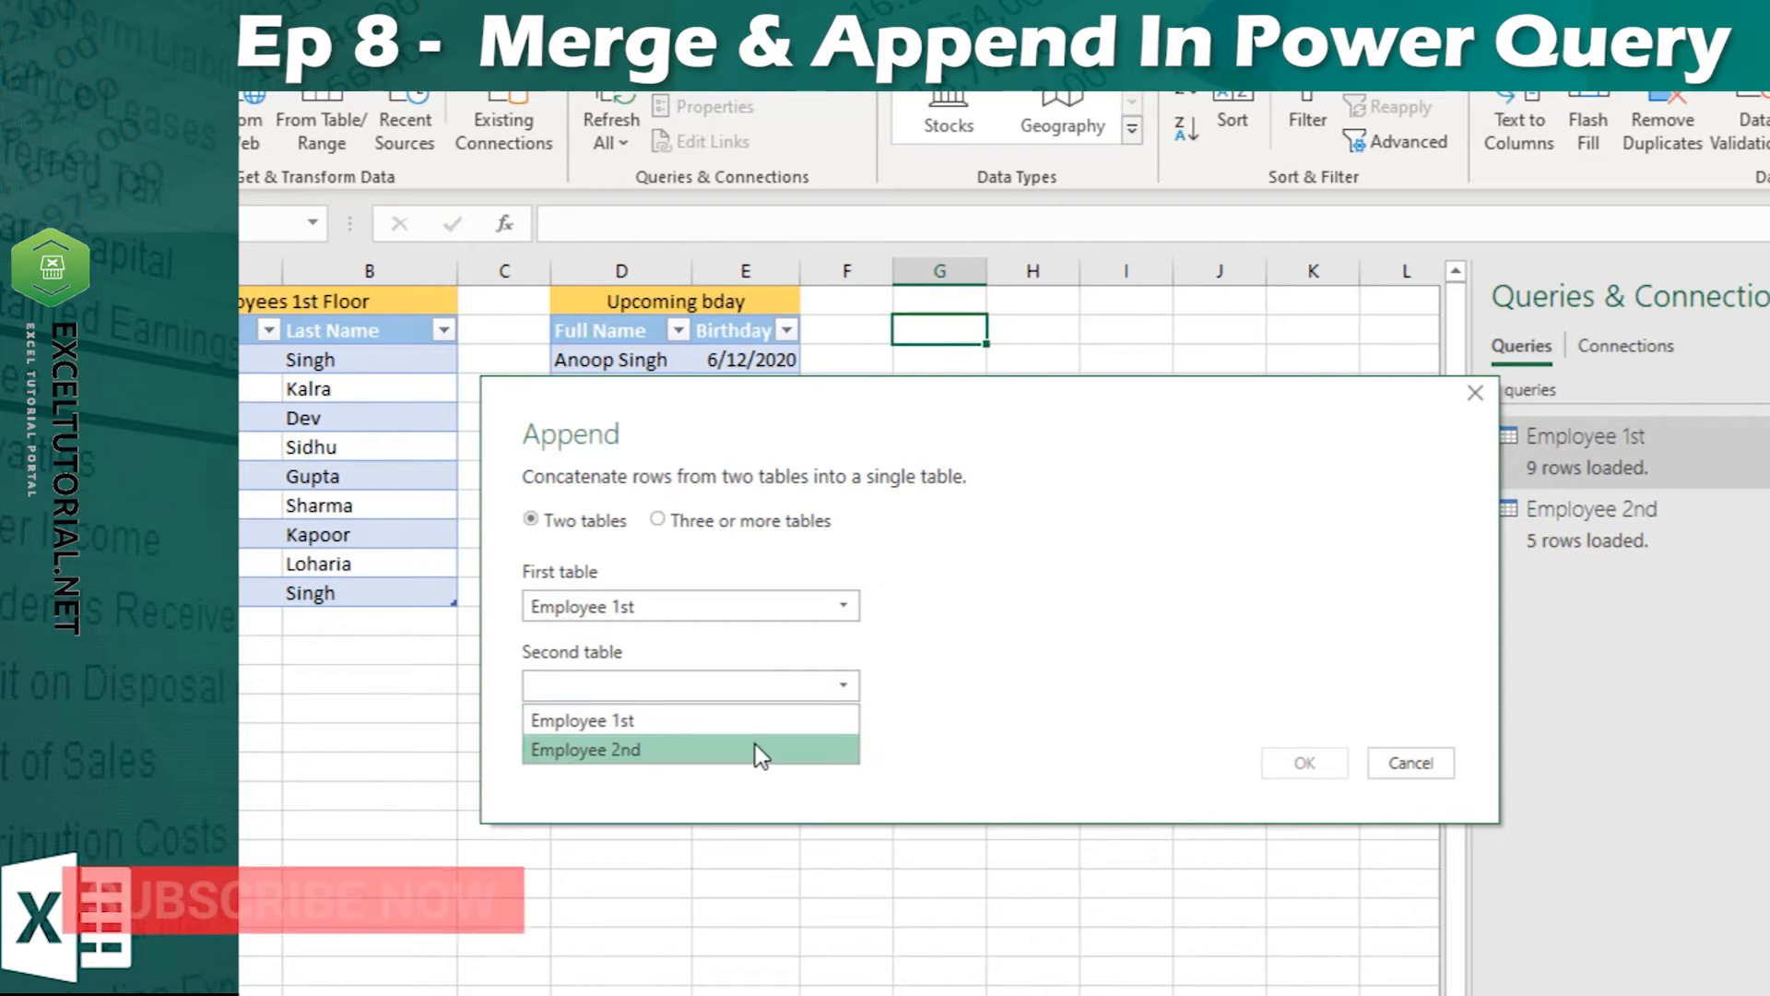
{"action": "left_click", "coordinate": [755, 747]}
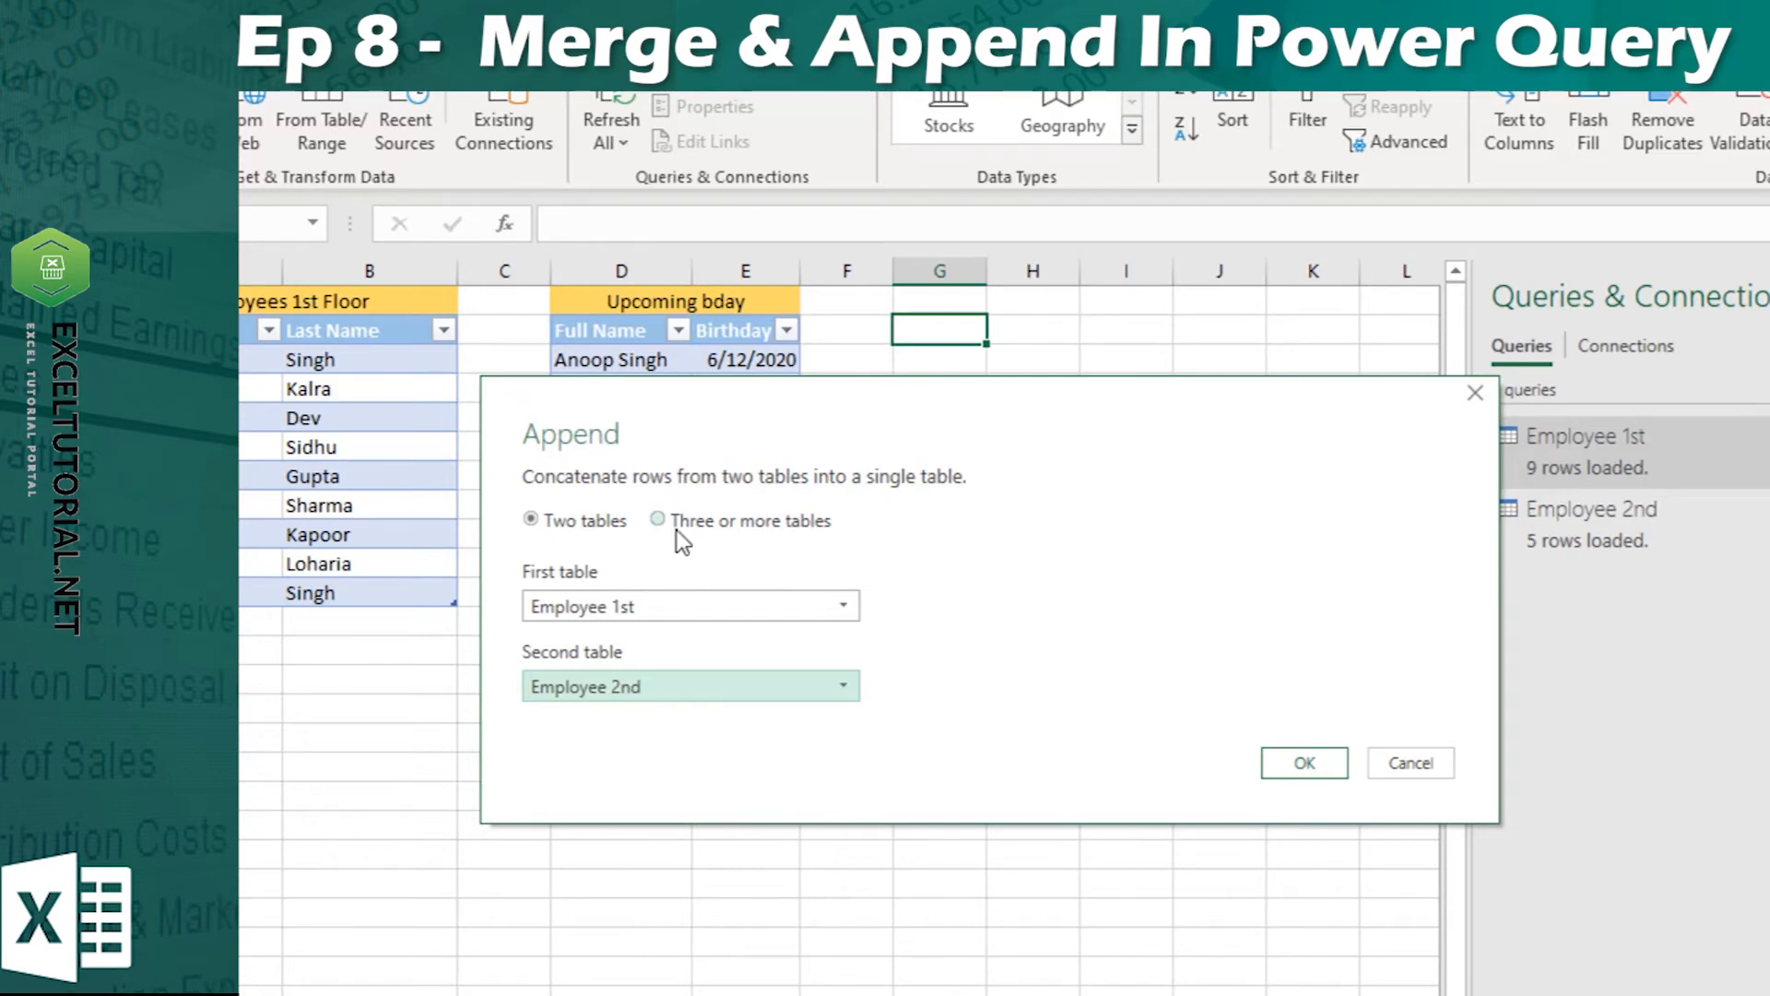
{"action": "left_click_drag", "start_coordinate": [1132, 416], "coordinate": [945, 344]}
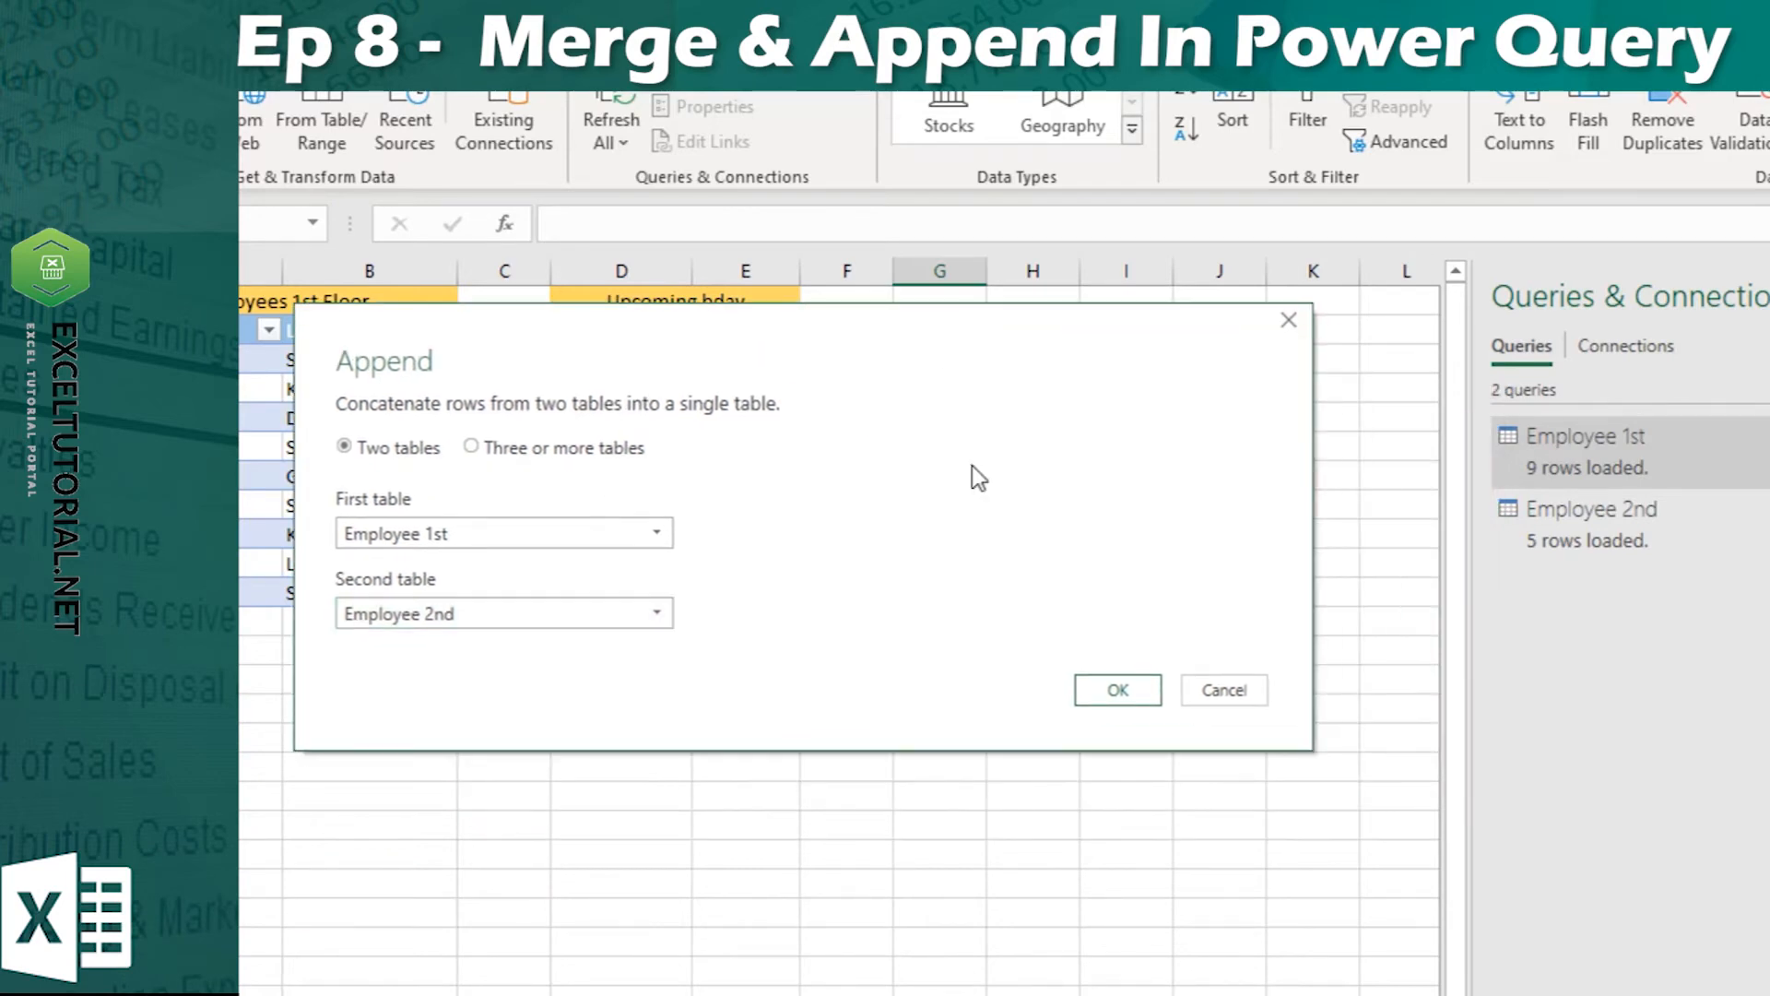
{"action": "left_click", "coordinate": [1113, 687]}
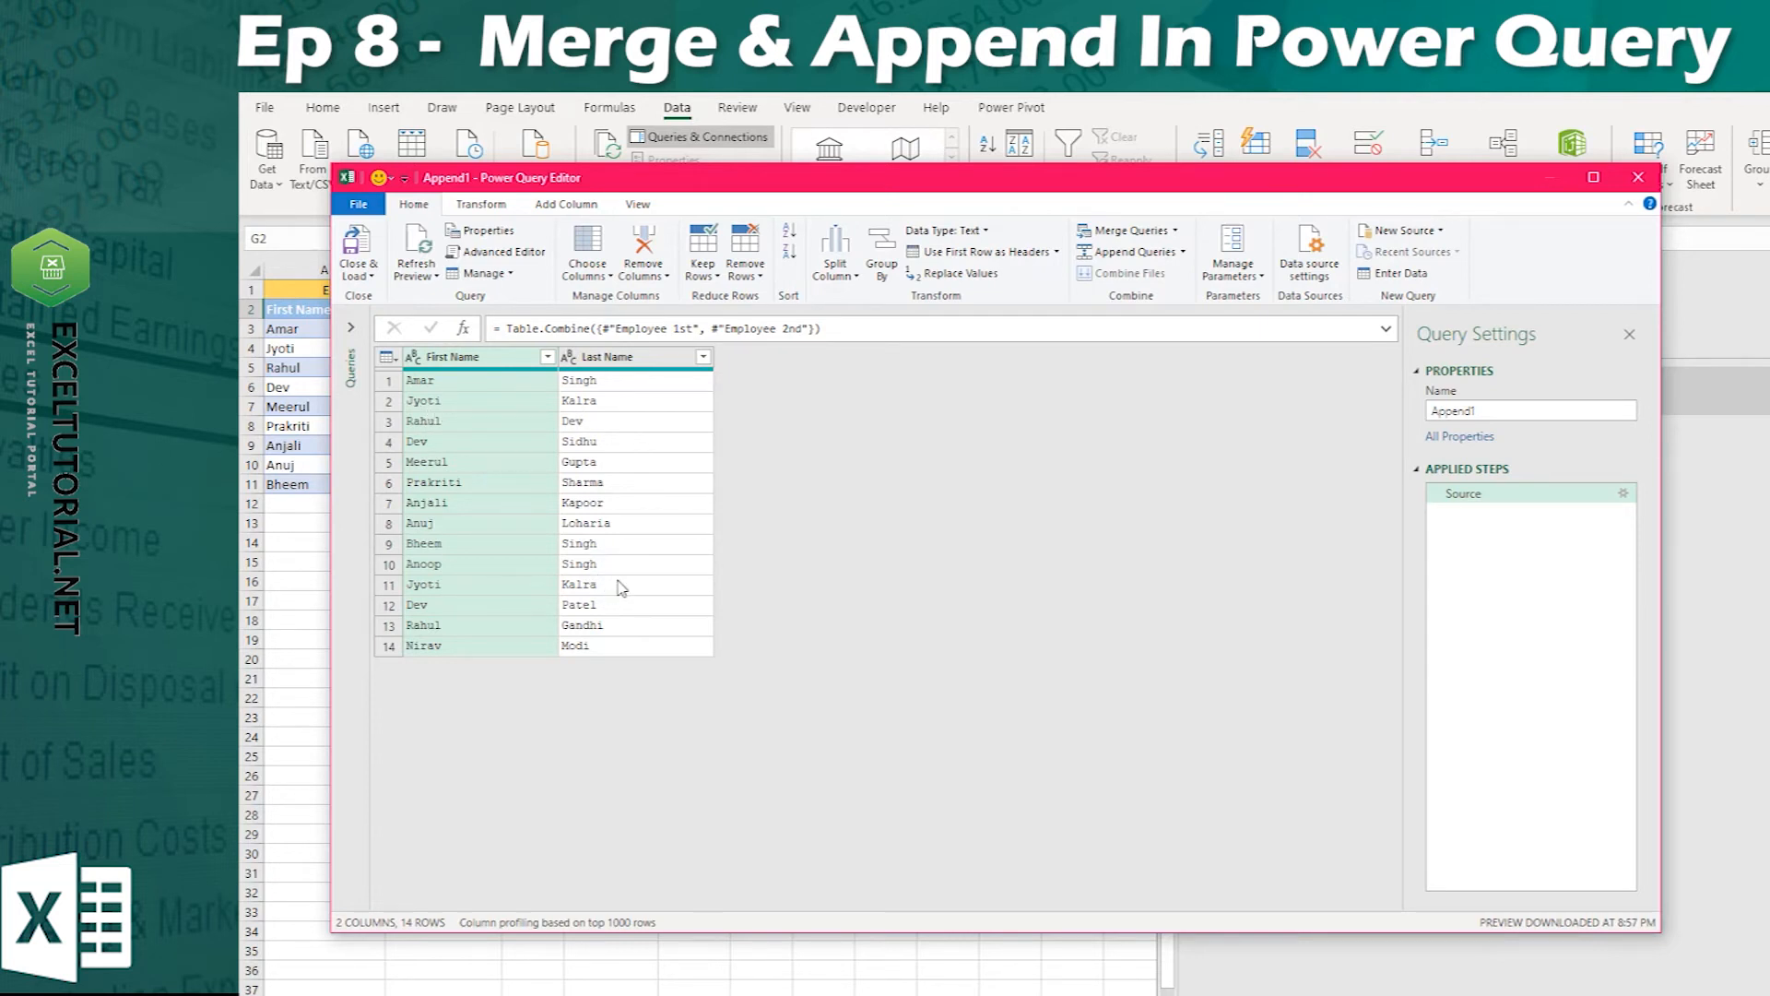
- Try to remove duplicate rows based on the Last Name column alone
{"action": "left_click", "coordinate": [388, 587]}
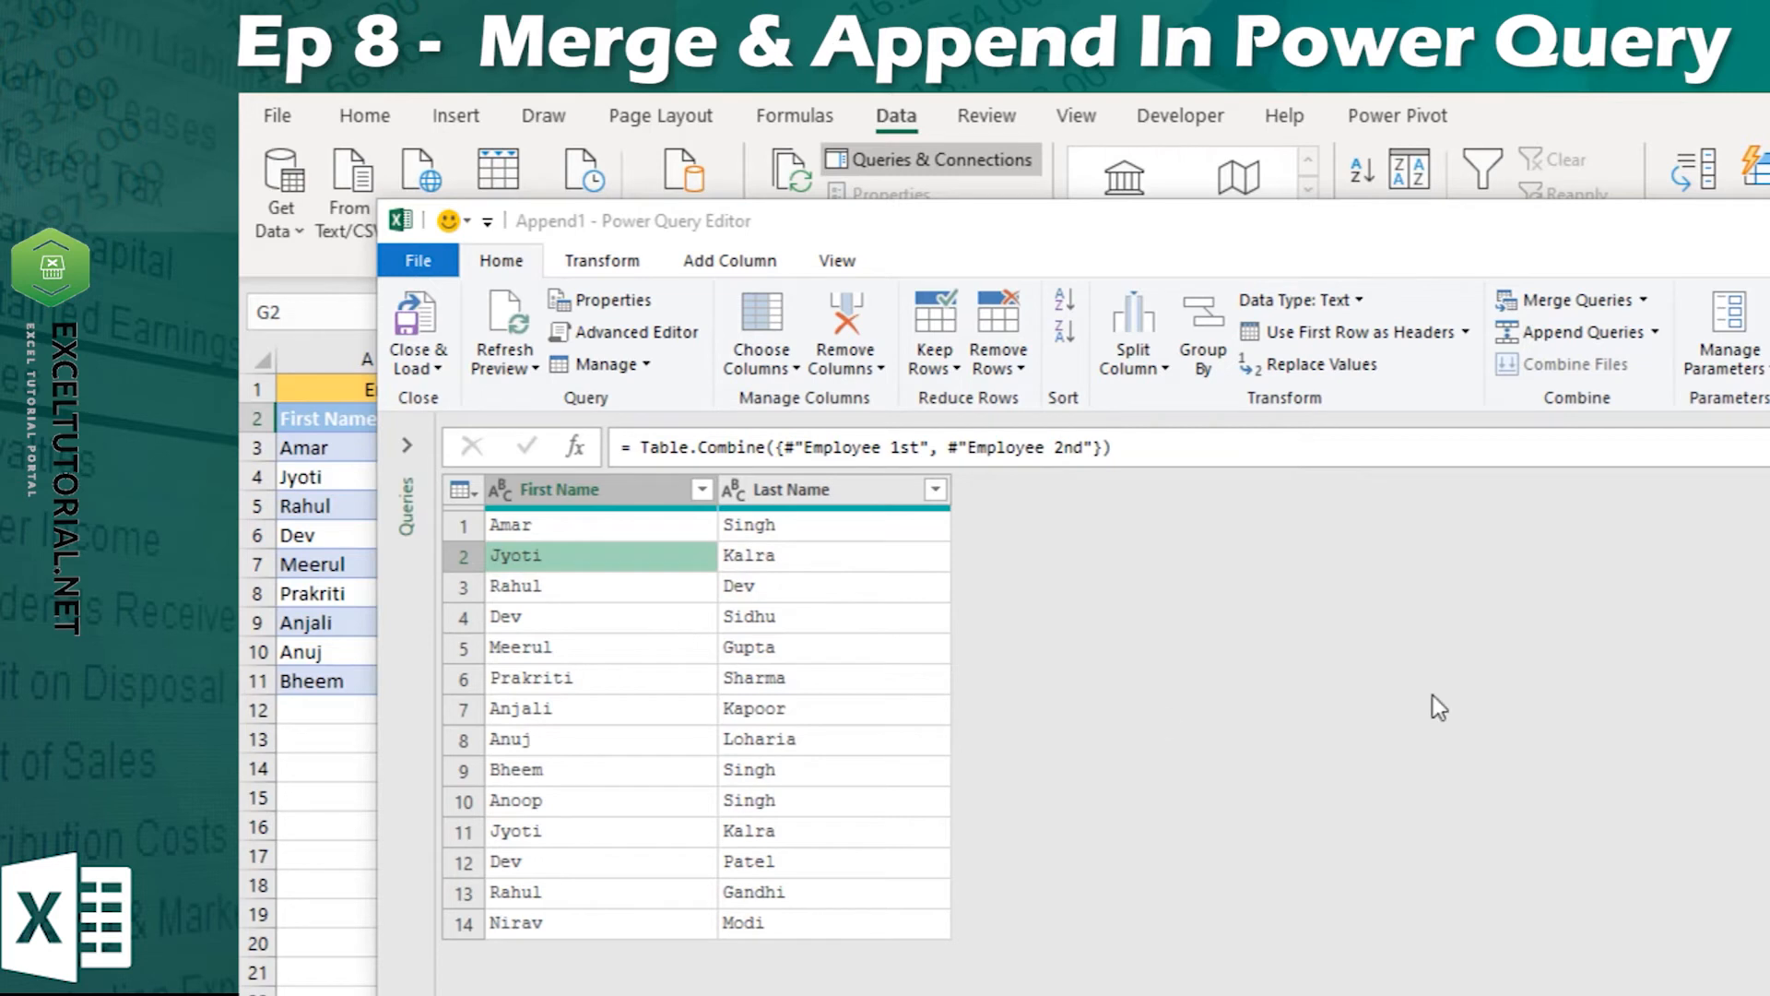
{"action": "left_click", "coordinate": [1090, 713]}
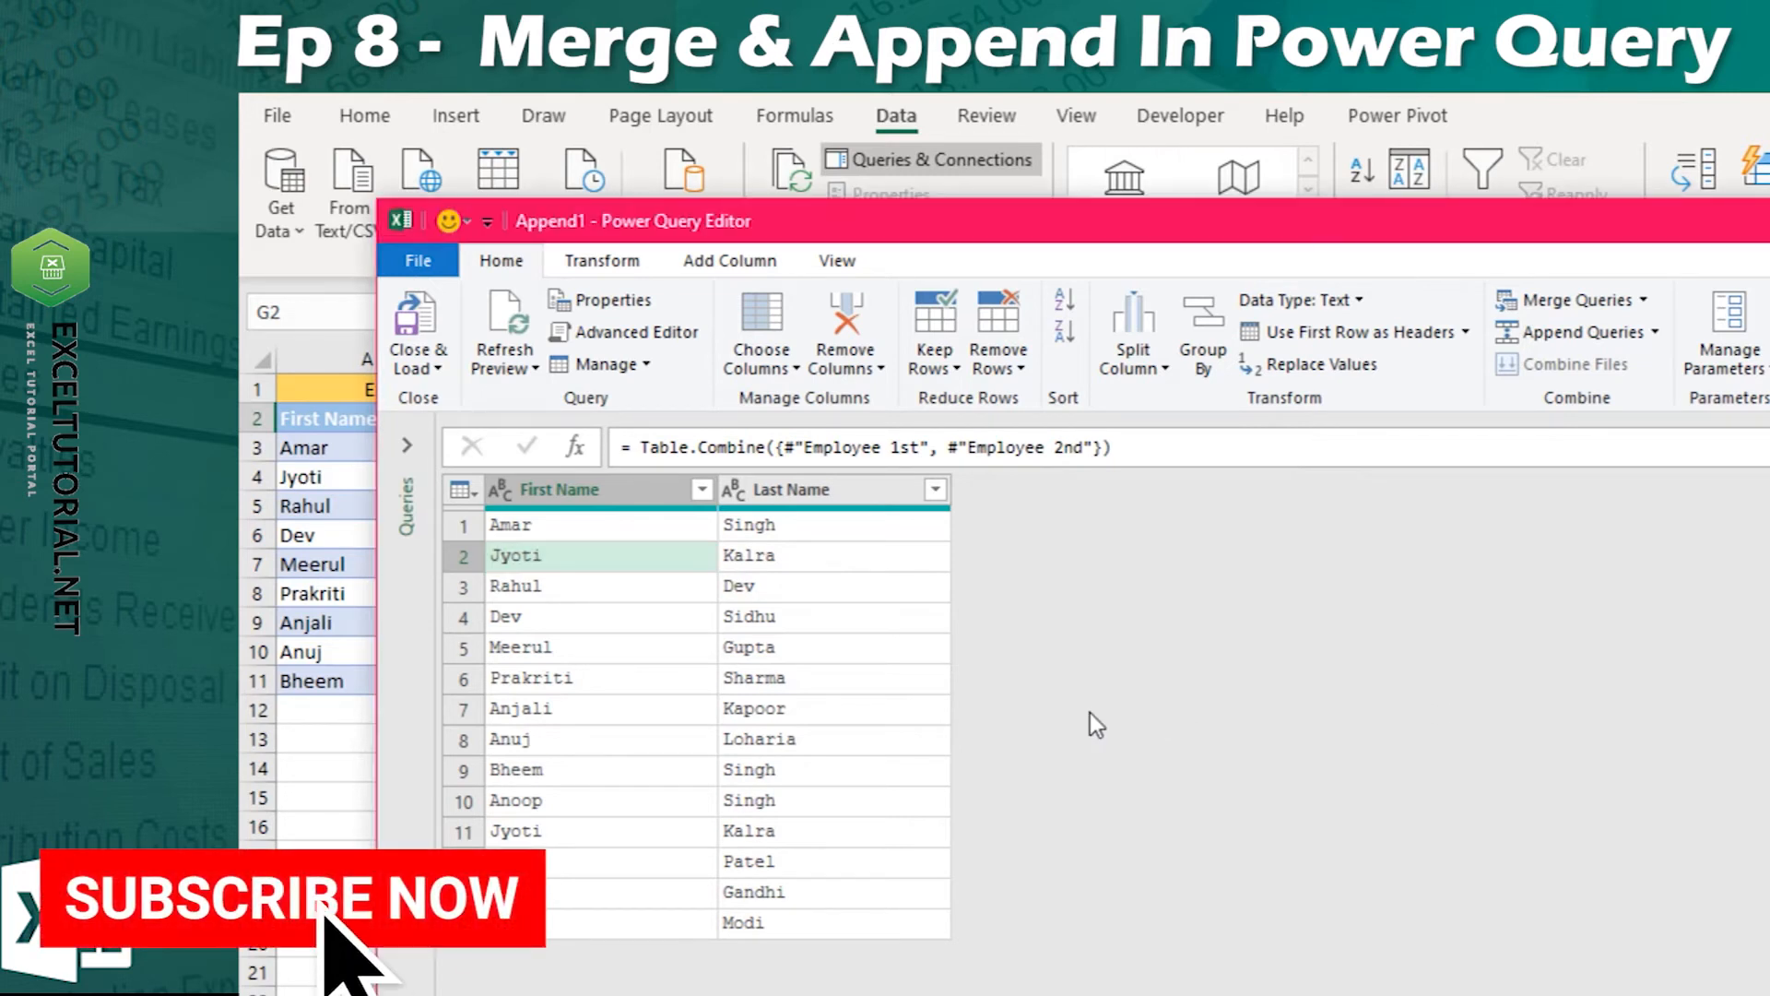
{"action": "left_click", "coordinate": [611, 495]}
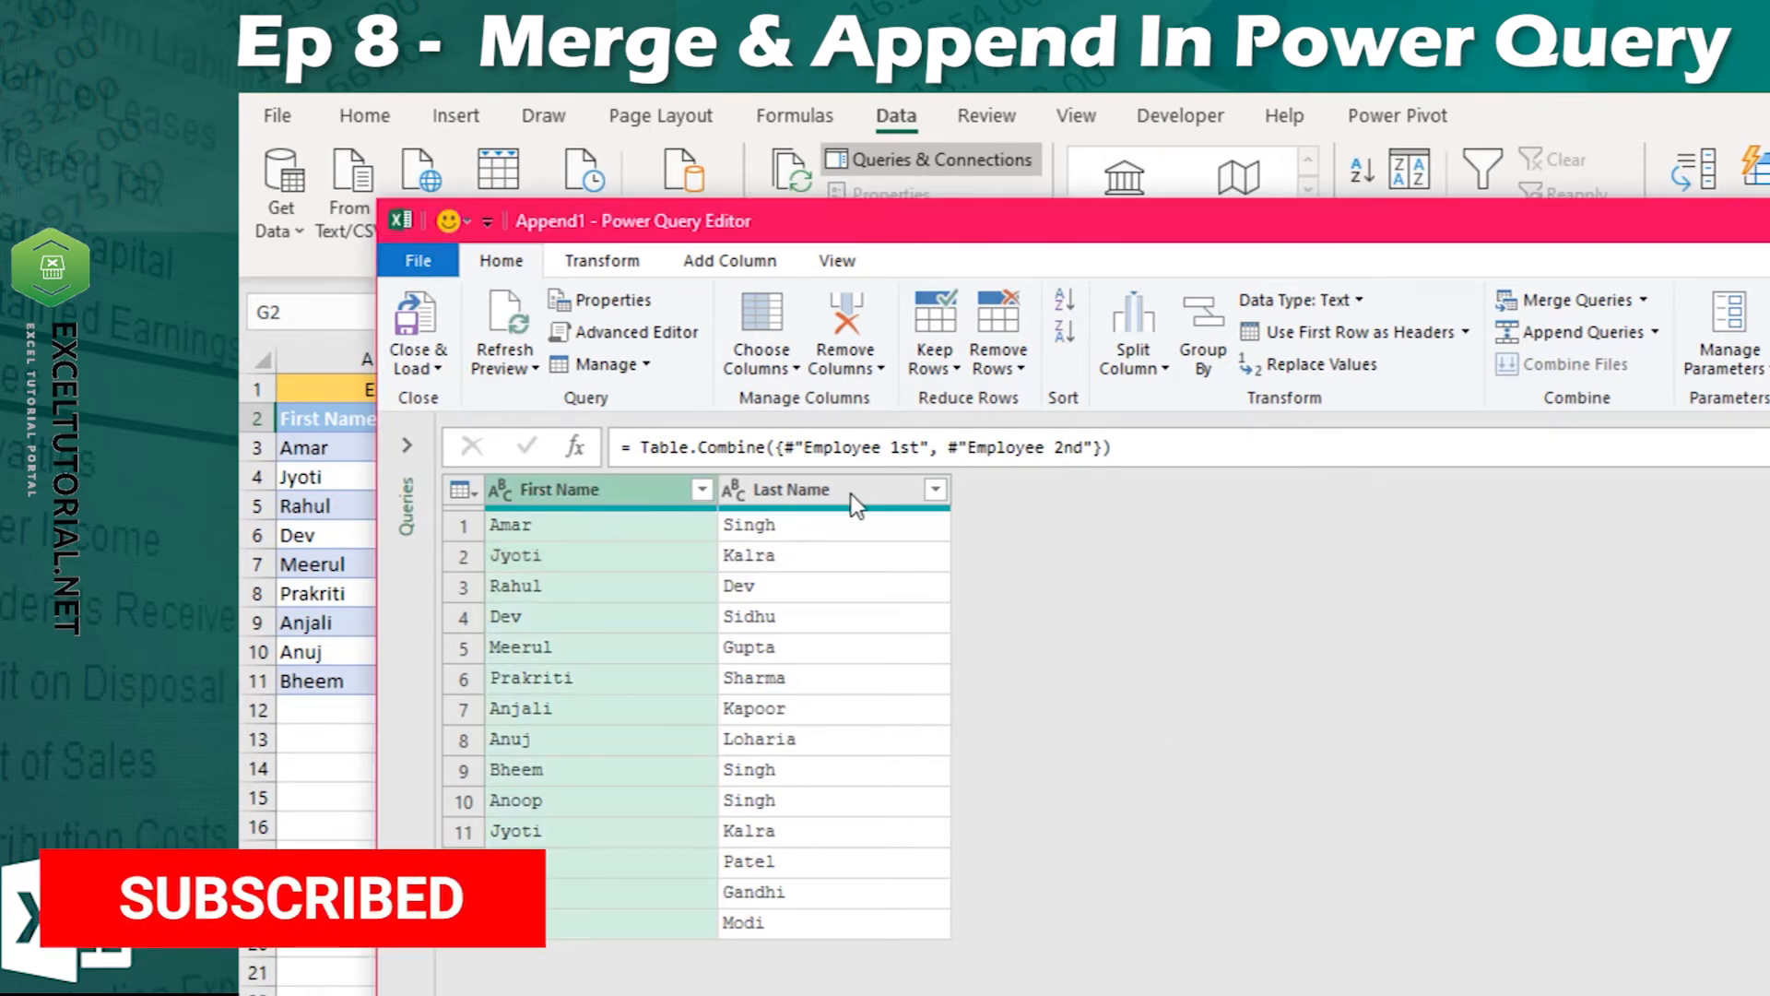
{"action": "left_click", "coordinate": [850, 493]}
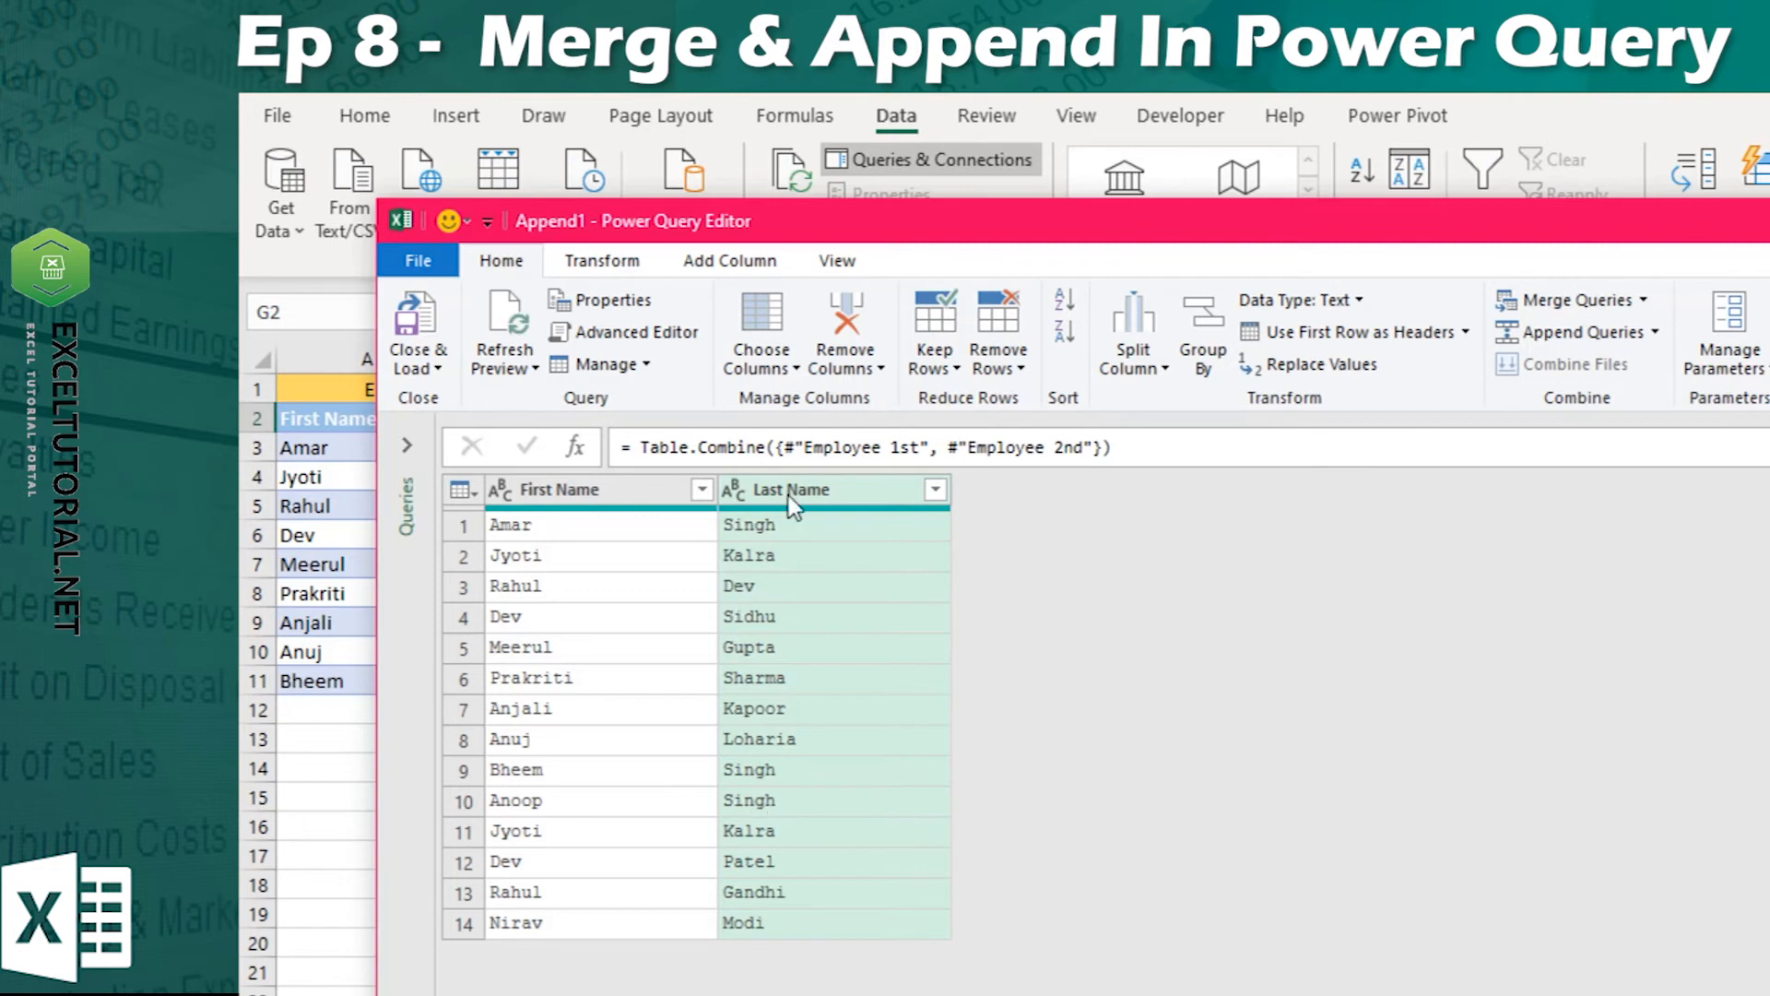
{"action": "left_click", "coordinate": [997, 351]}
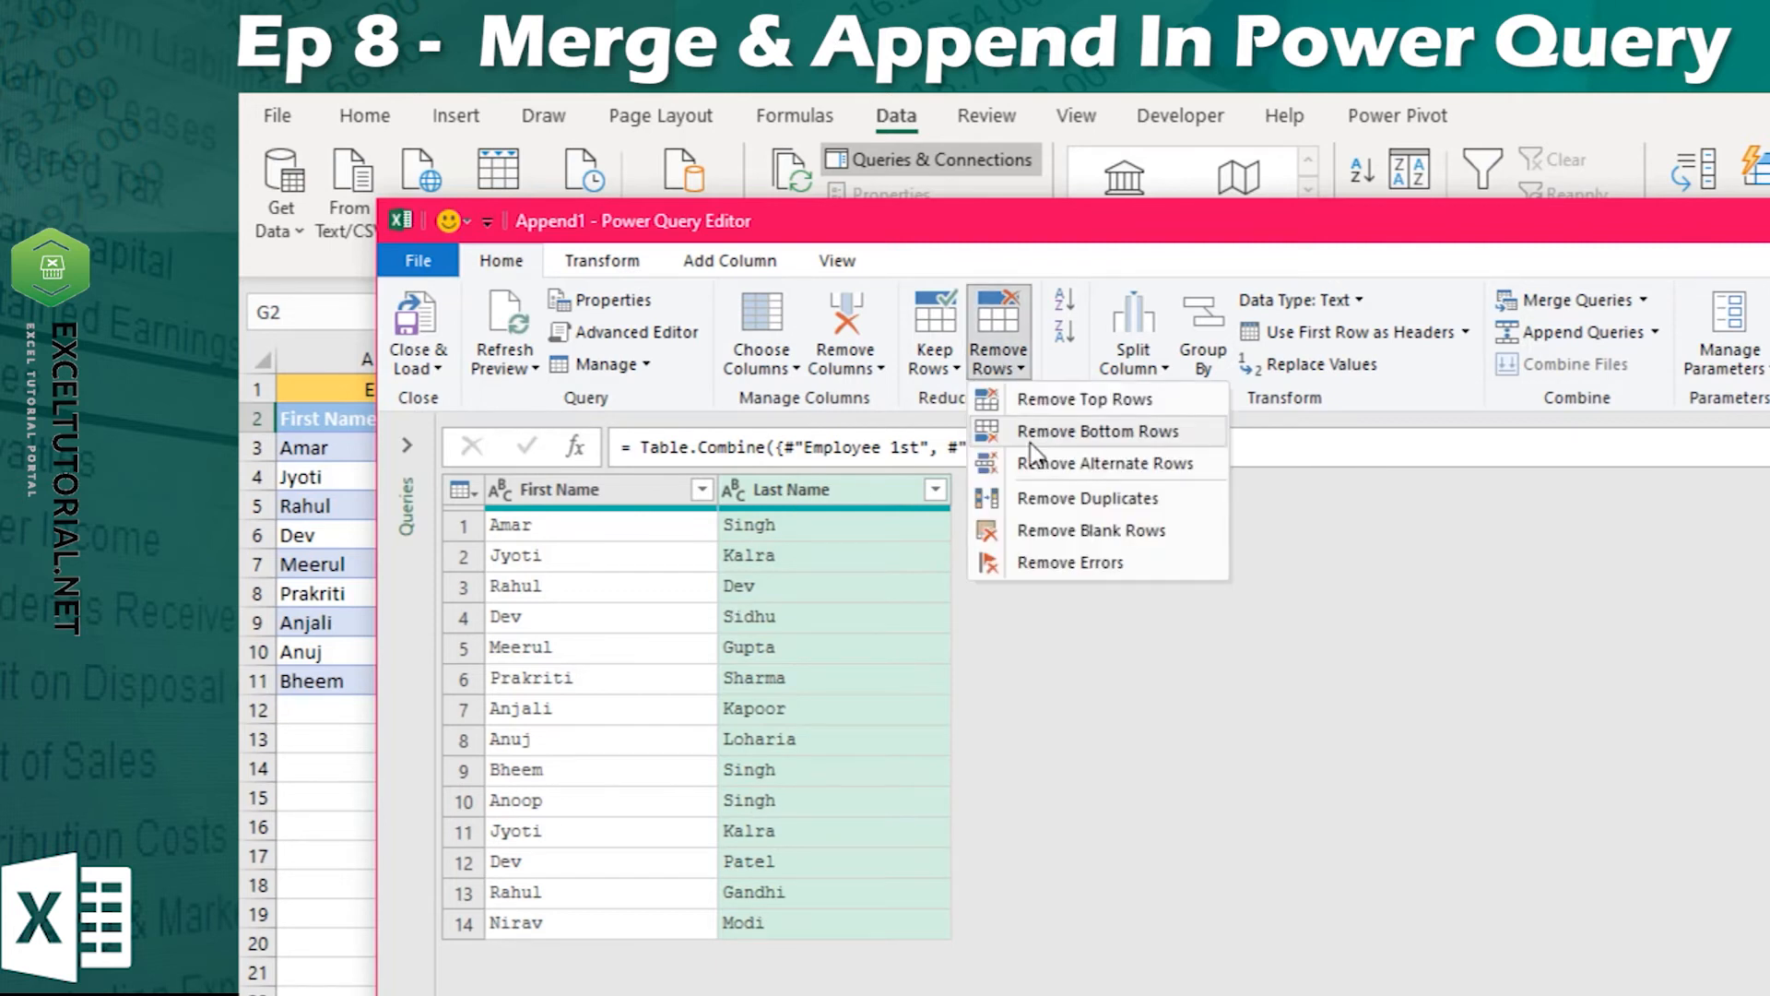
{"action": "left_click", "coordinate": [1065, 501]}
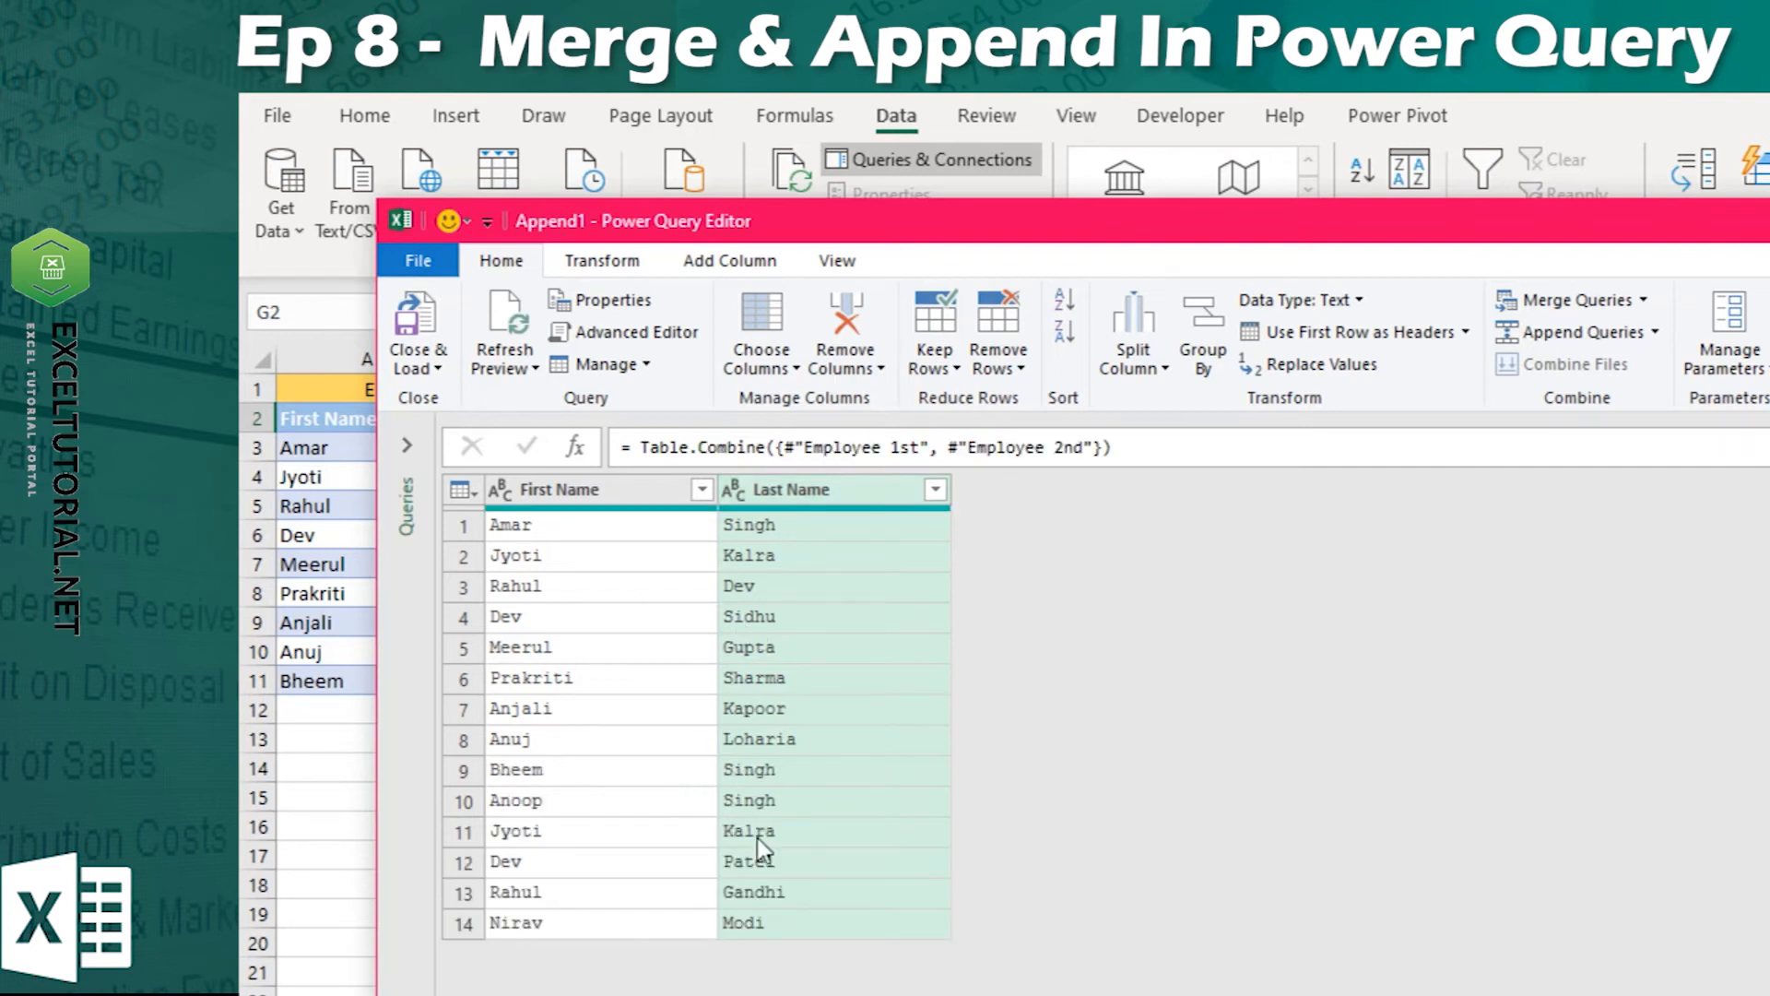
{"action": "left_click", "coordinate": [529, 769]}
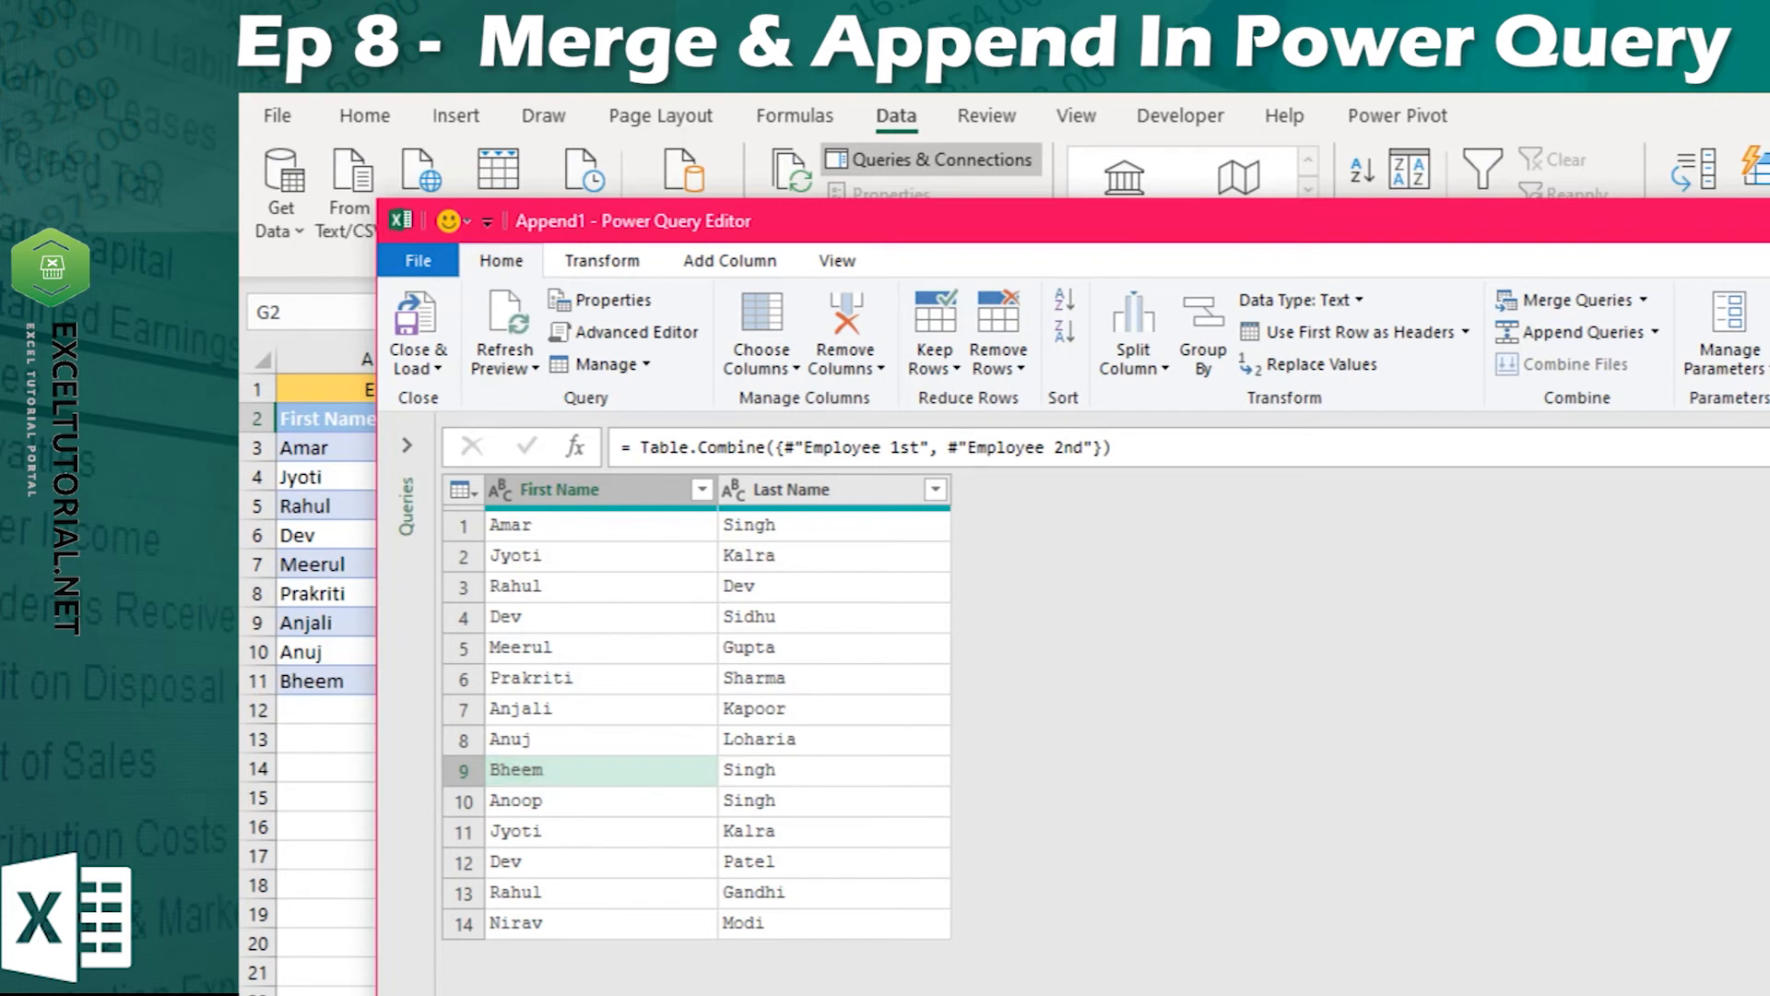
- Remove duplicate rows from the appended query based on the First Name and Last Name columns together
{"action": "left_click", "coordinate": [590, 490]}
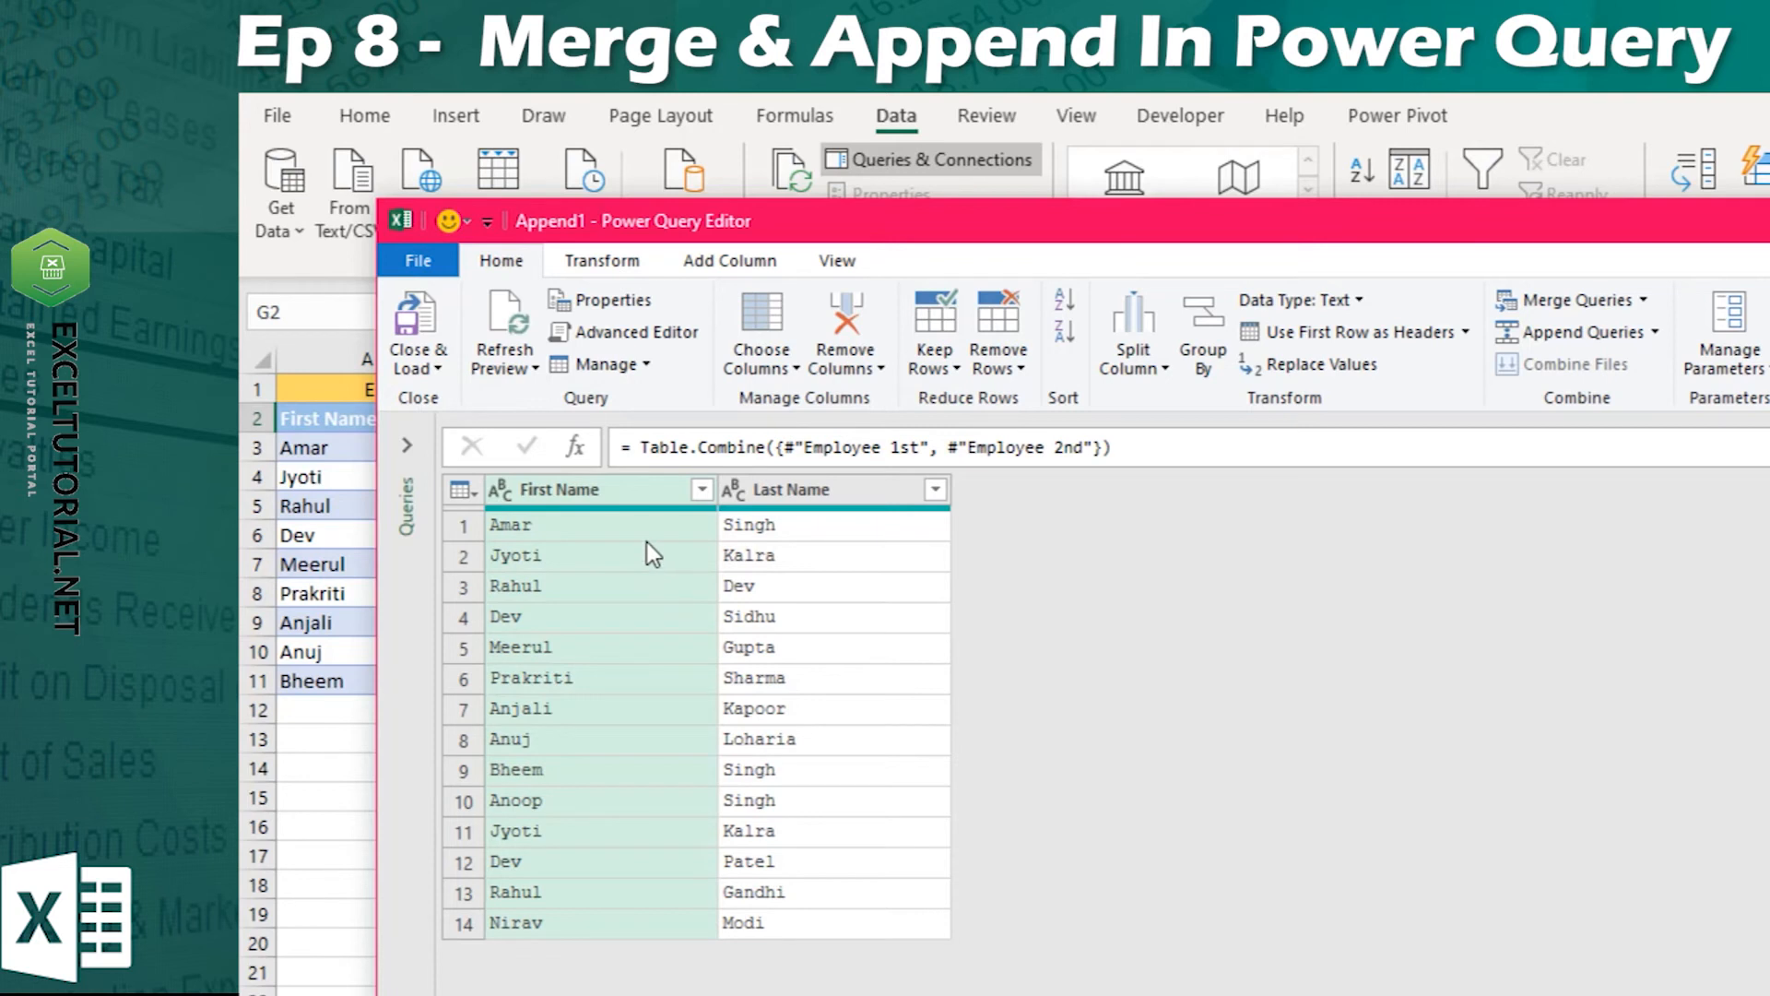
{"action": "left_click", "coordinate": [809, 485], "text": "ctrl"}
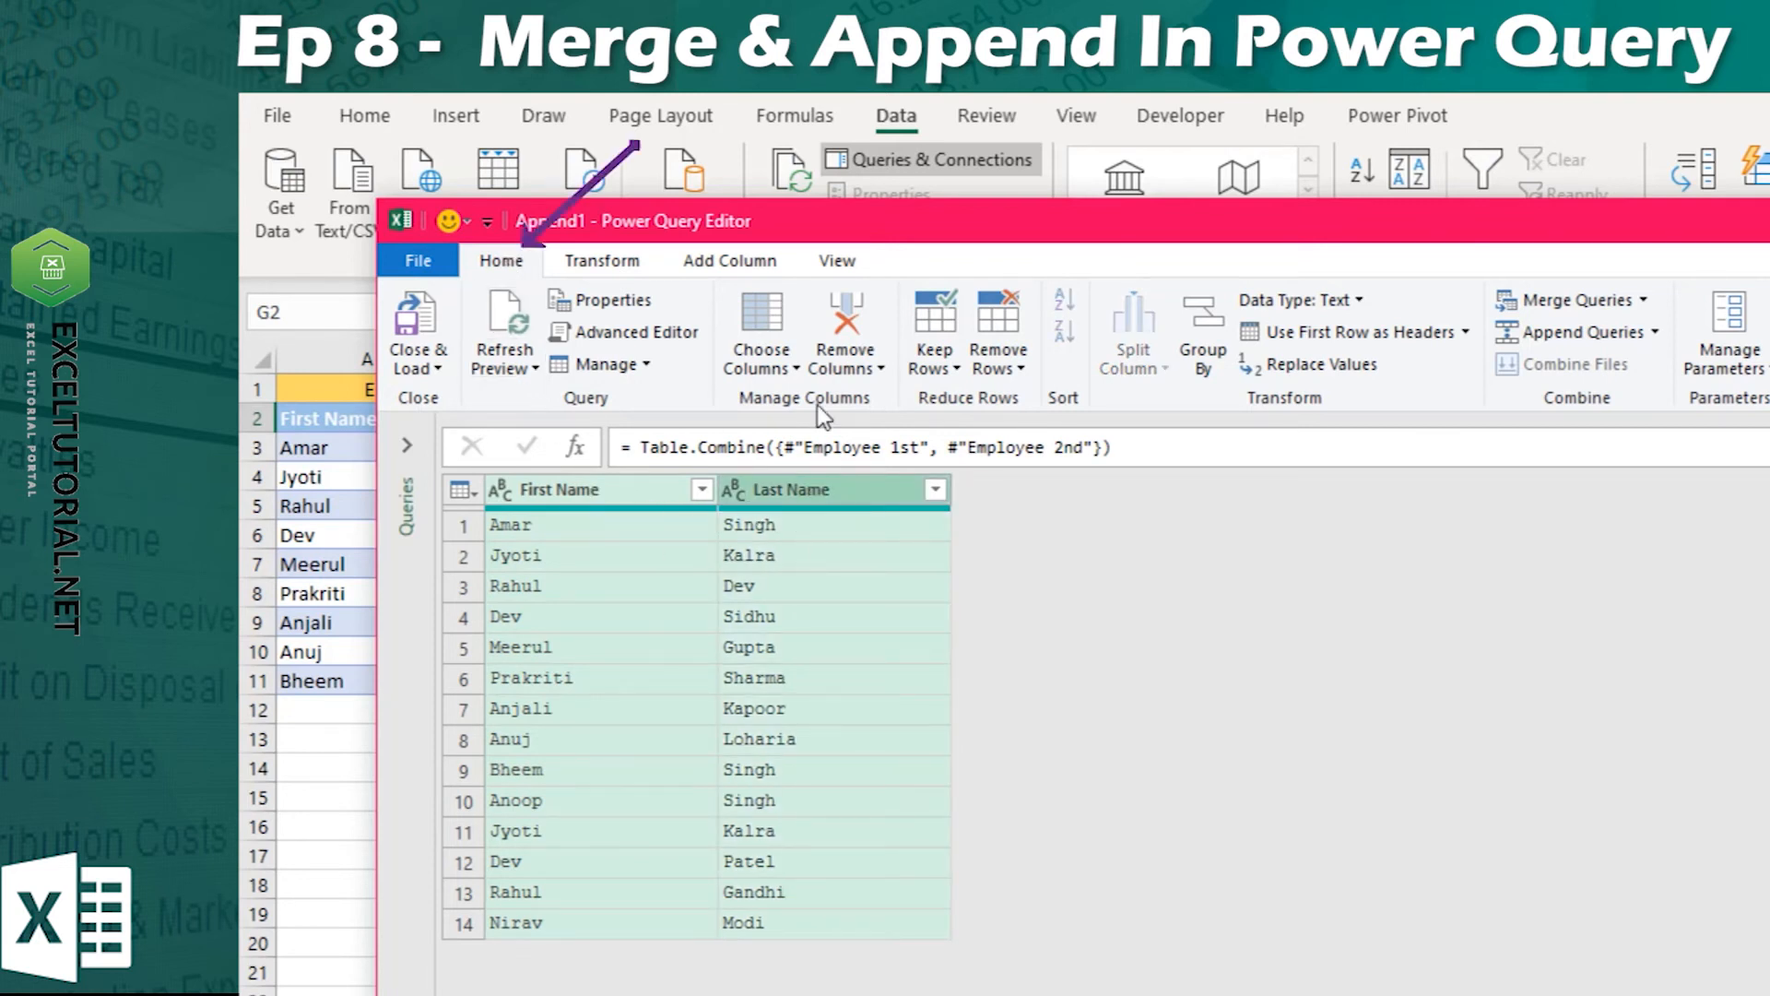
{"action": "left_click", "coordinate": [1021, 368]}
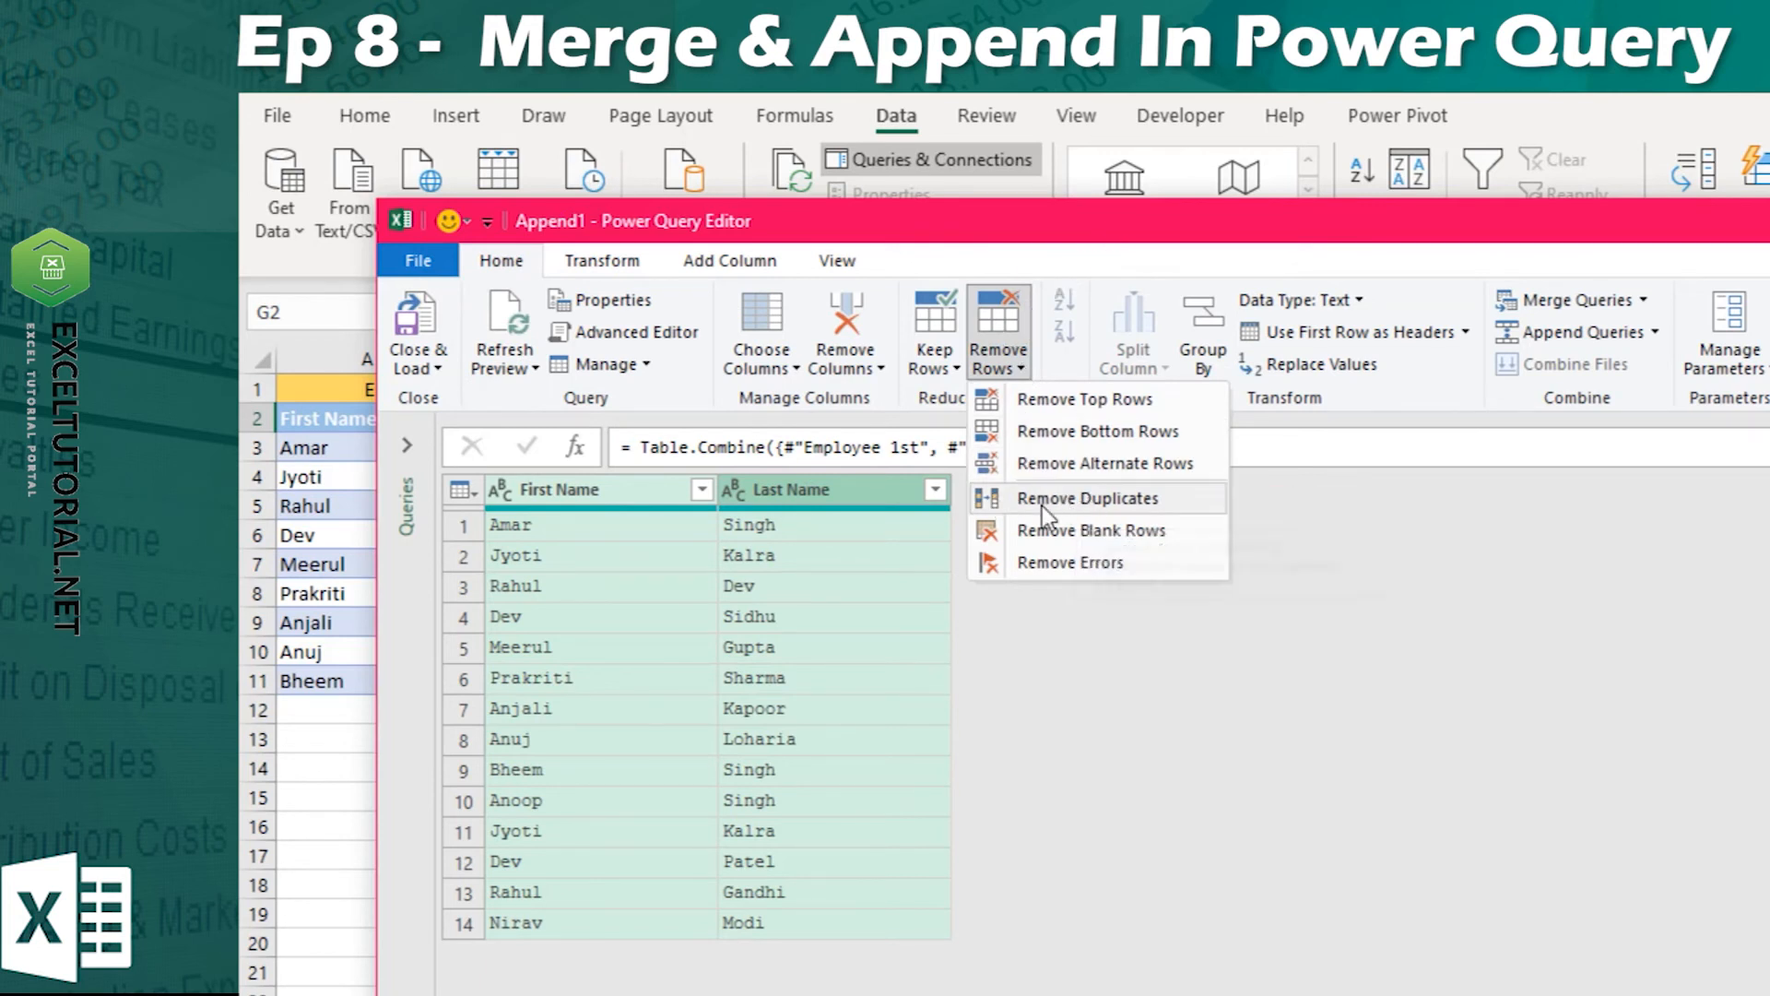
{"action": "left_click", "coordinate": [1127, 498]}
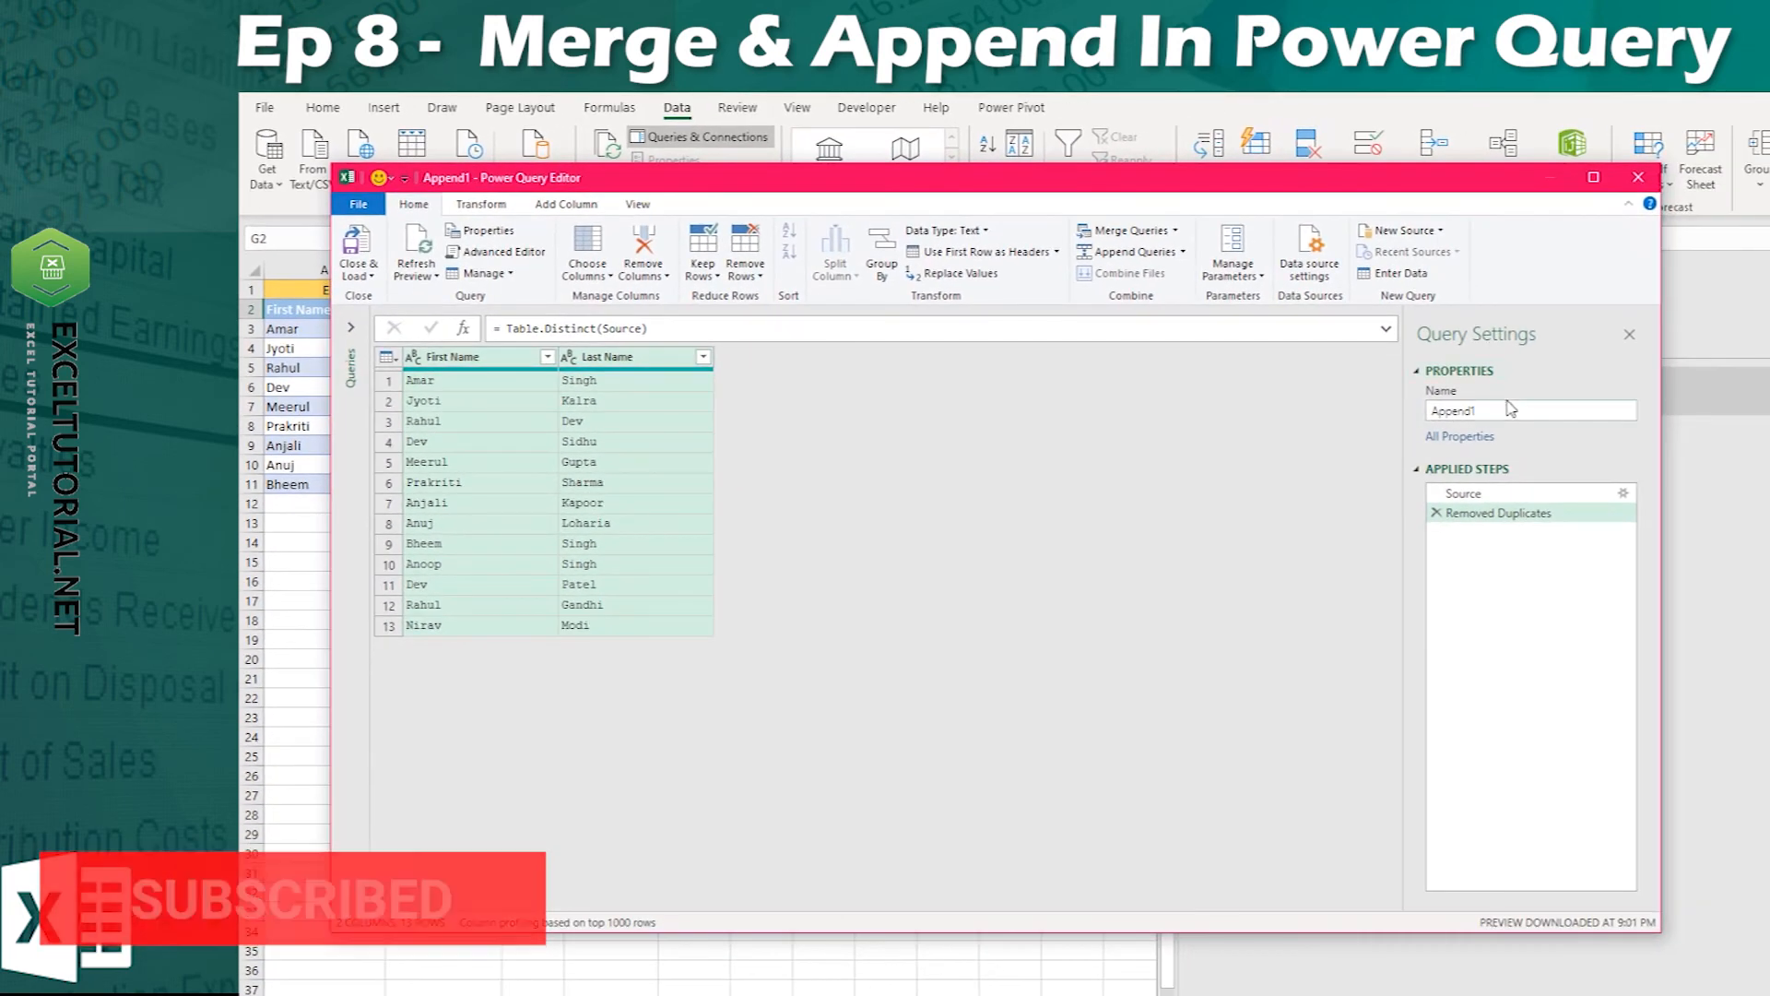
- Rename the appended query as New List
{"action": "double_click", "coordinate": [1734, 480]}
{"action": "type", "text": "New "}
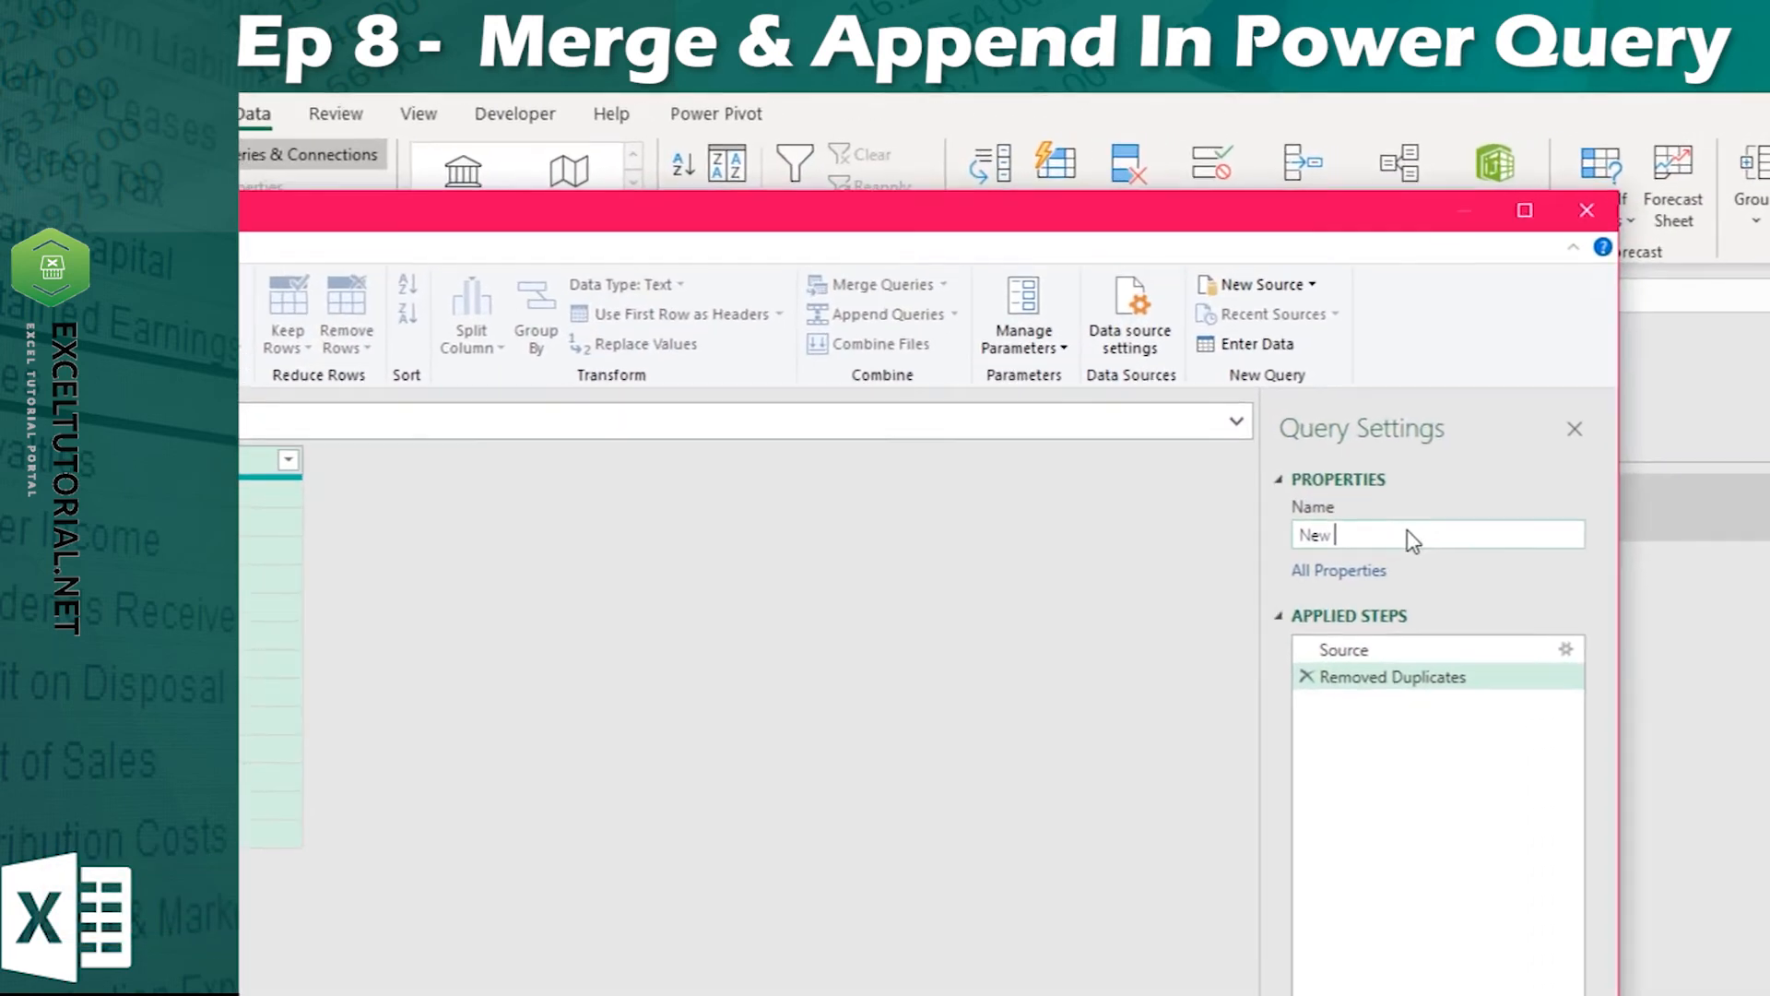
{"action": "type", "text": "List"}
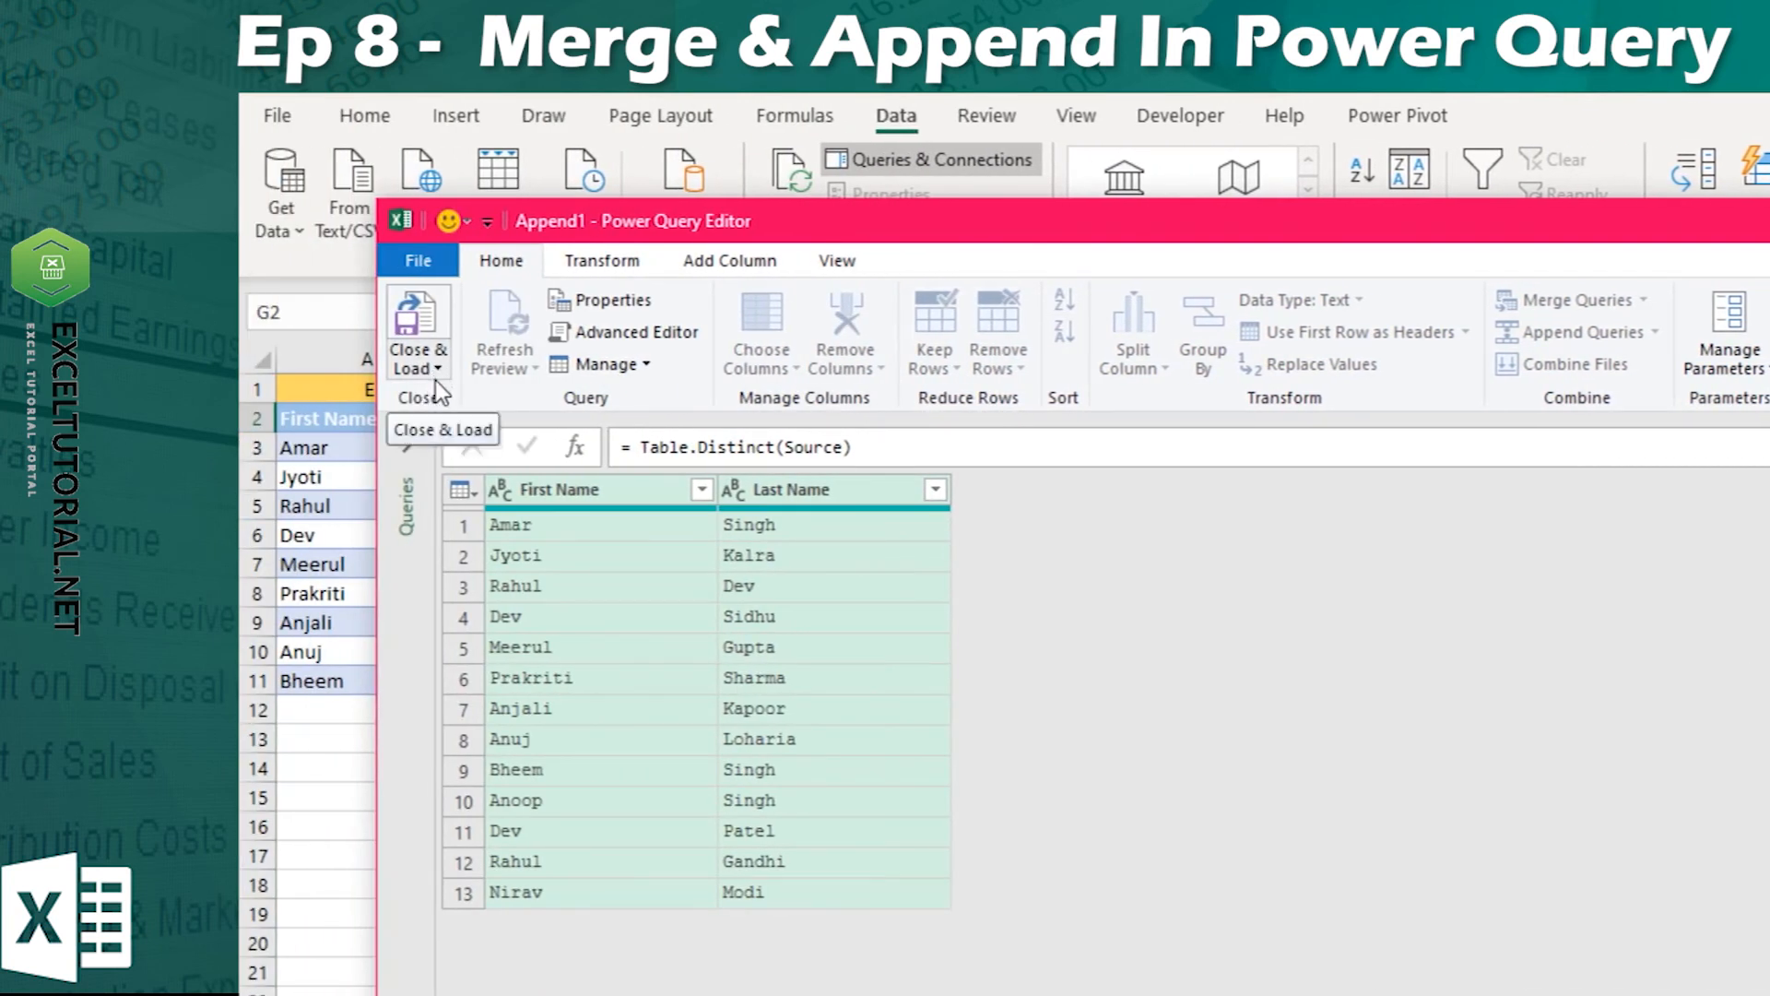
- Load the New List query as a table to cell G2 of the existing Merge Queries worksheet
{"action": "left_click", "coordinate": [437, 373]}
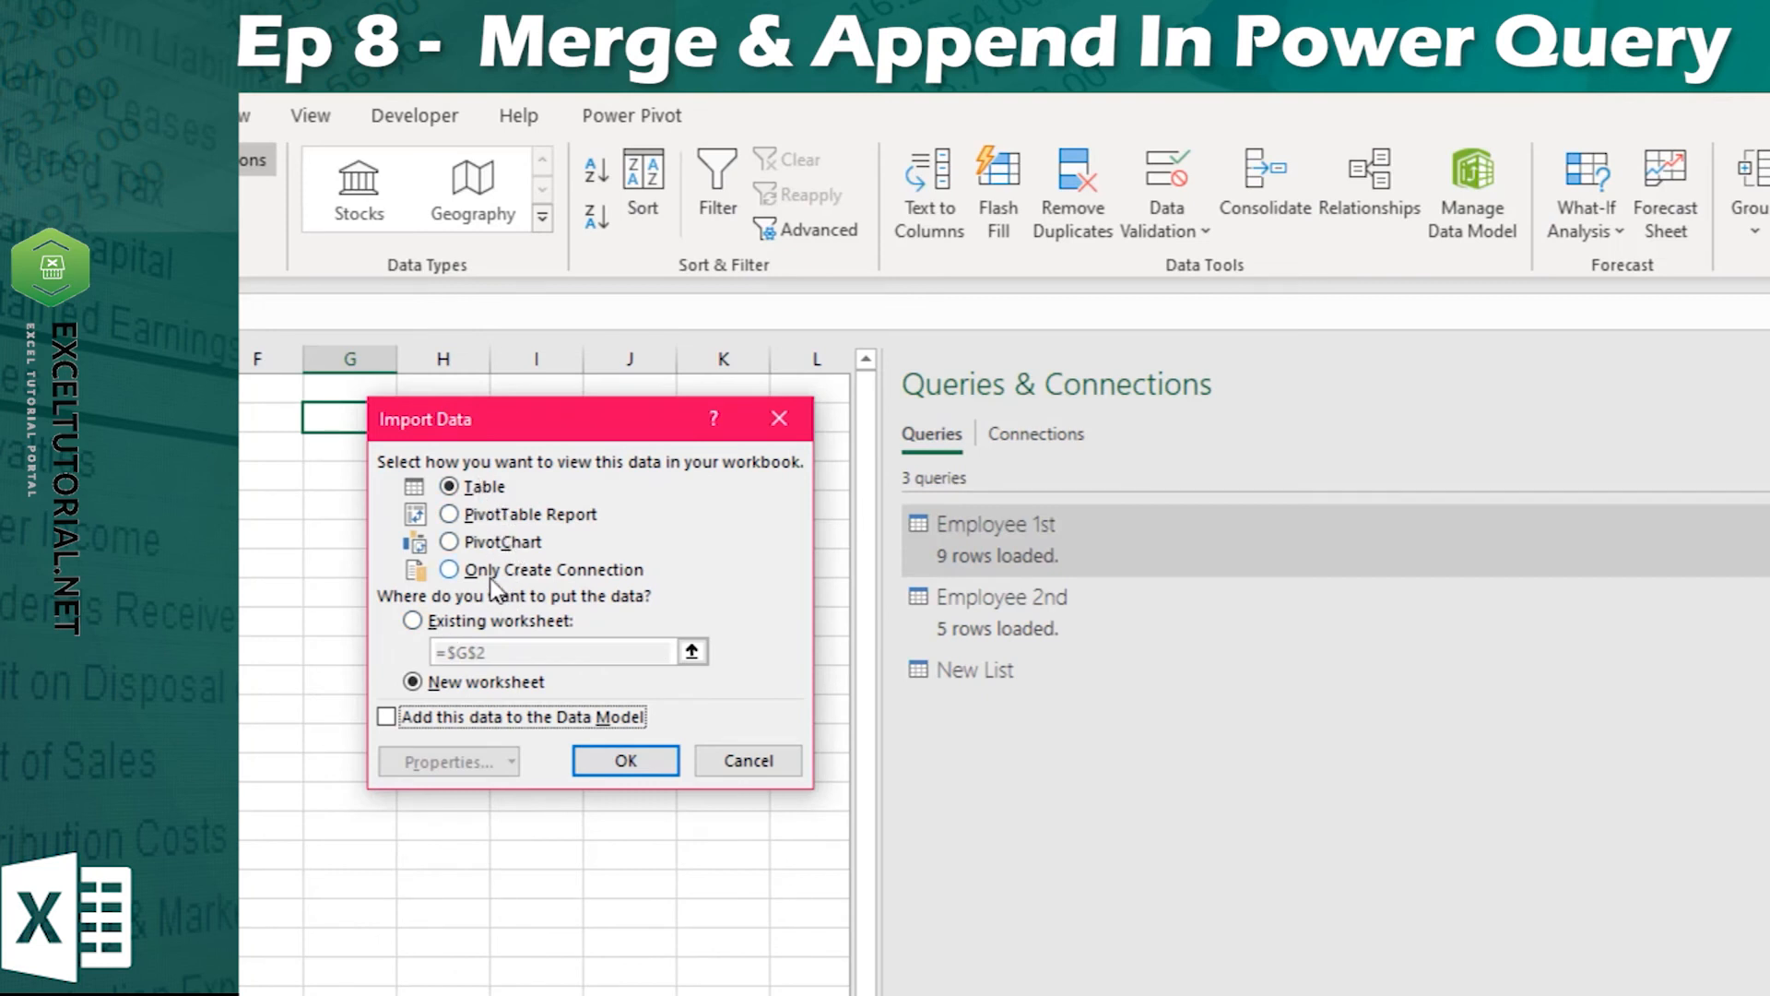
{"action": "left_click", "coordinate": [441, 621]}
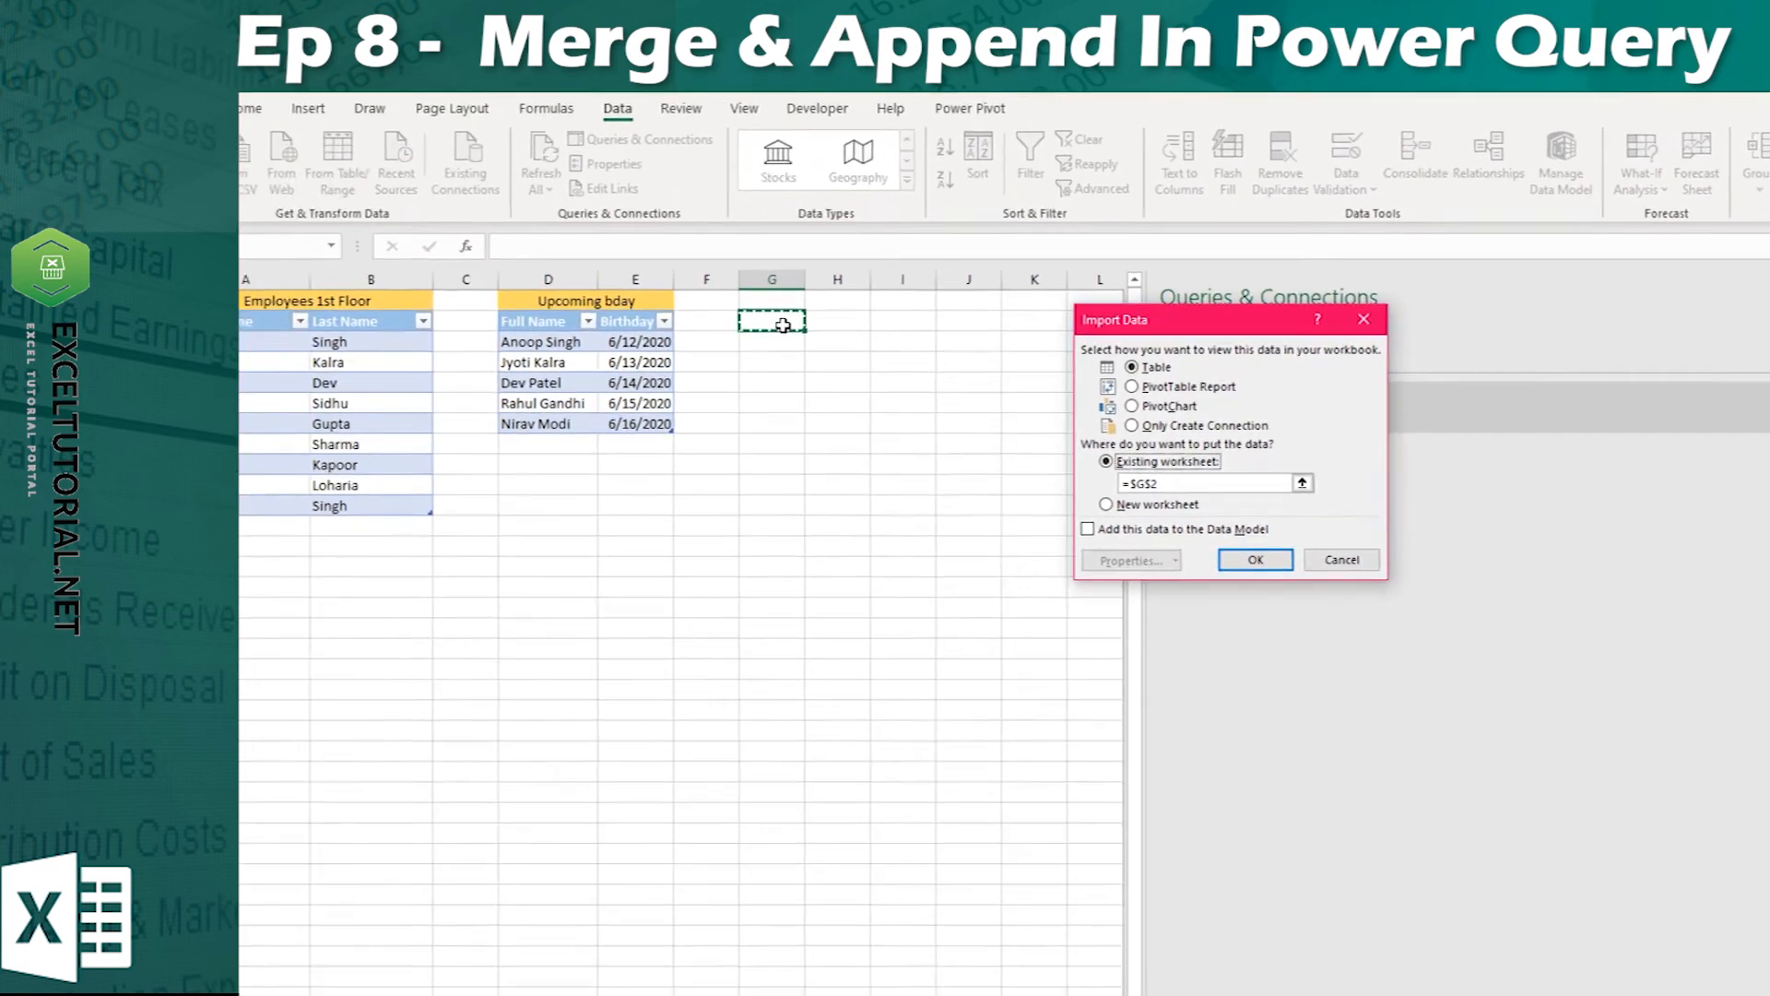
{"action": "left_click", "coordinate": [782, 324]}
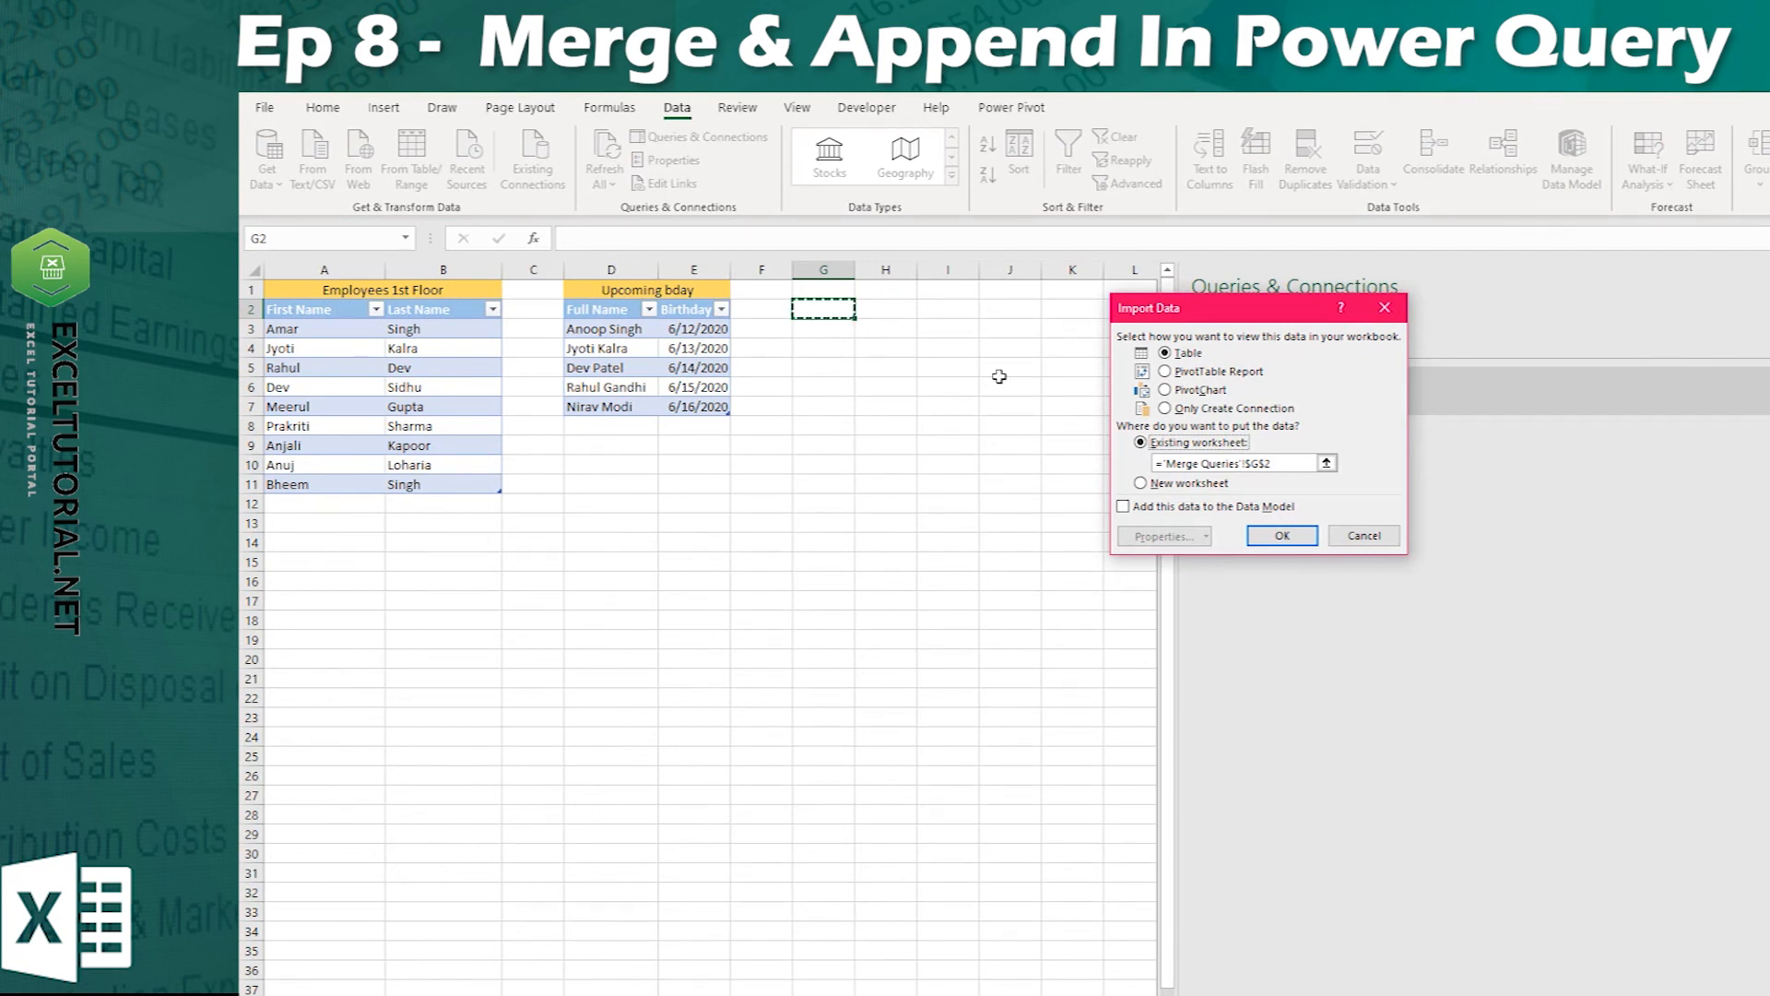
{"action": "left_click", "coordinate": [1302, 539]}
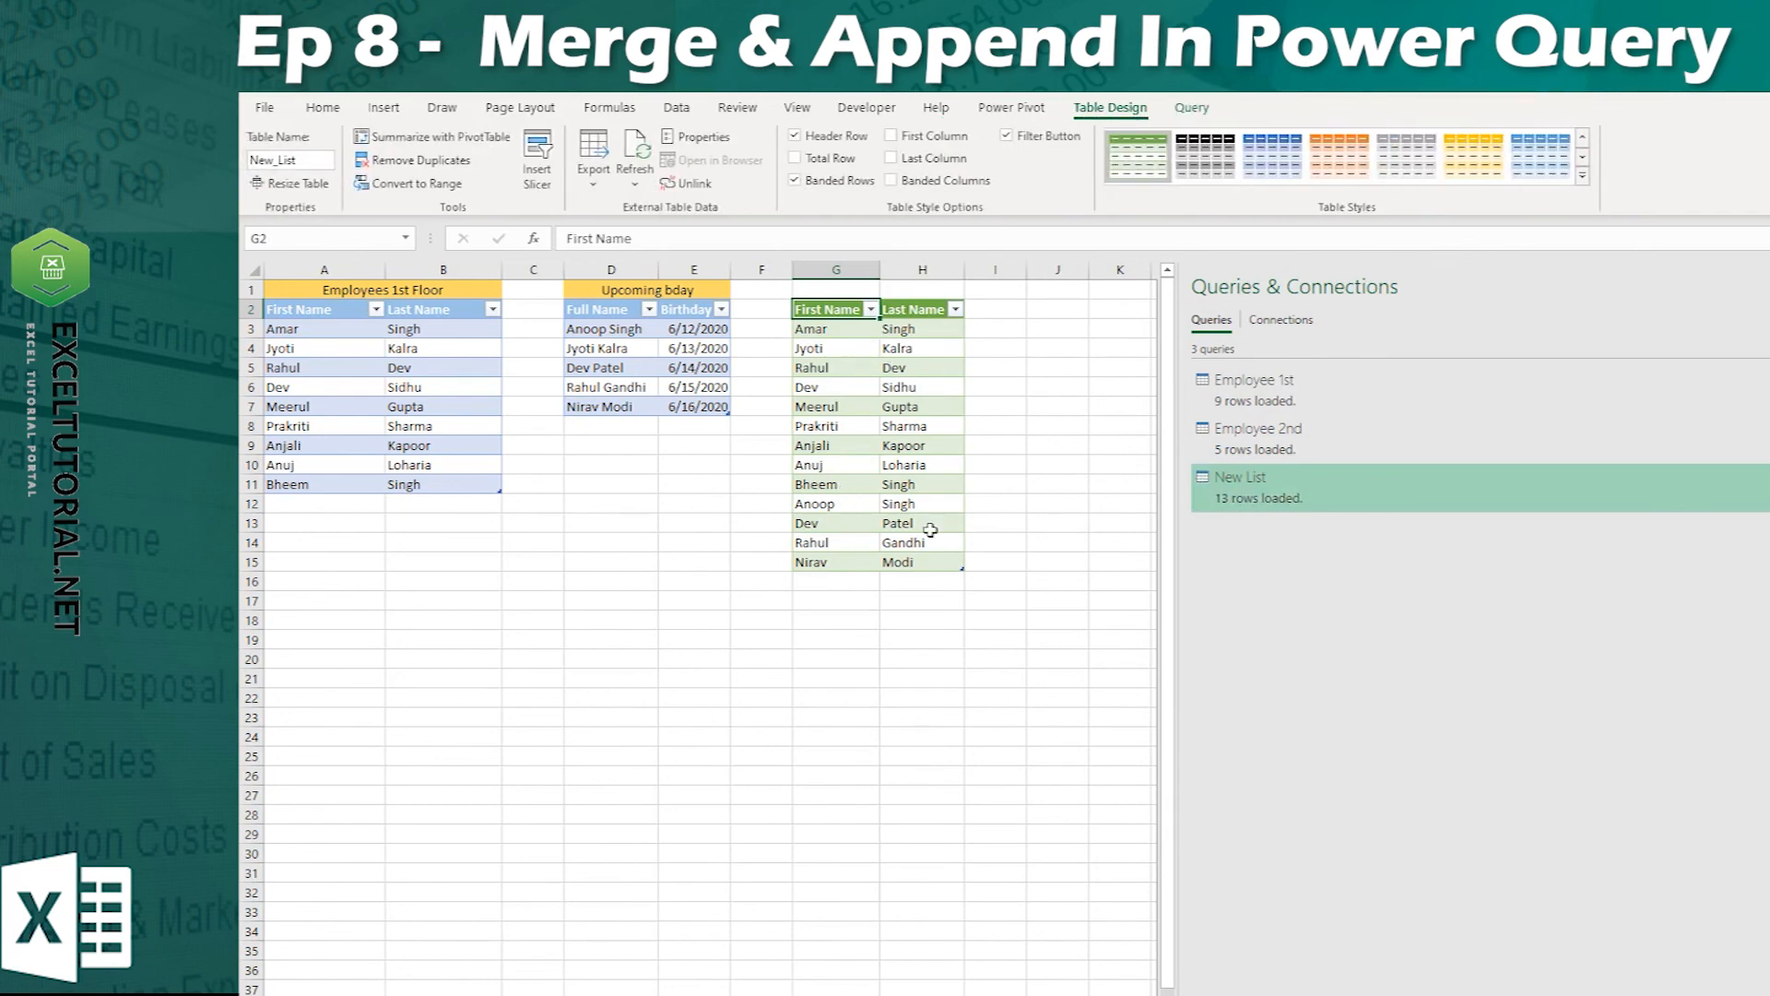
- Merge and center cells G1:H1 above the new table and enter the title Complete List
{"action": "left_click_drag", "start_coordinate": [811, 286], "coordinate": [922, 290]}
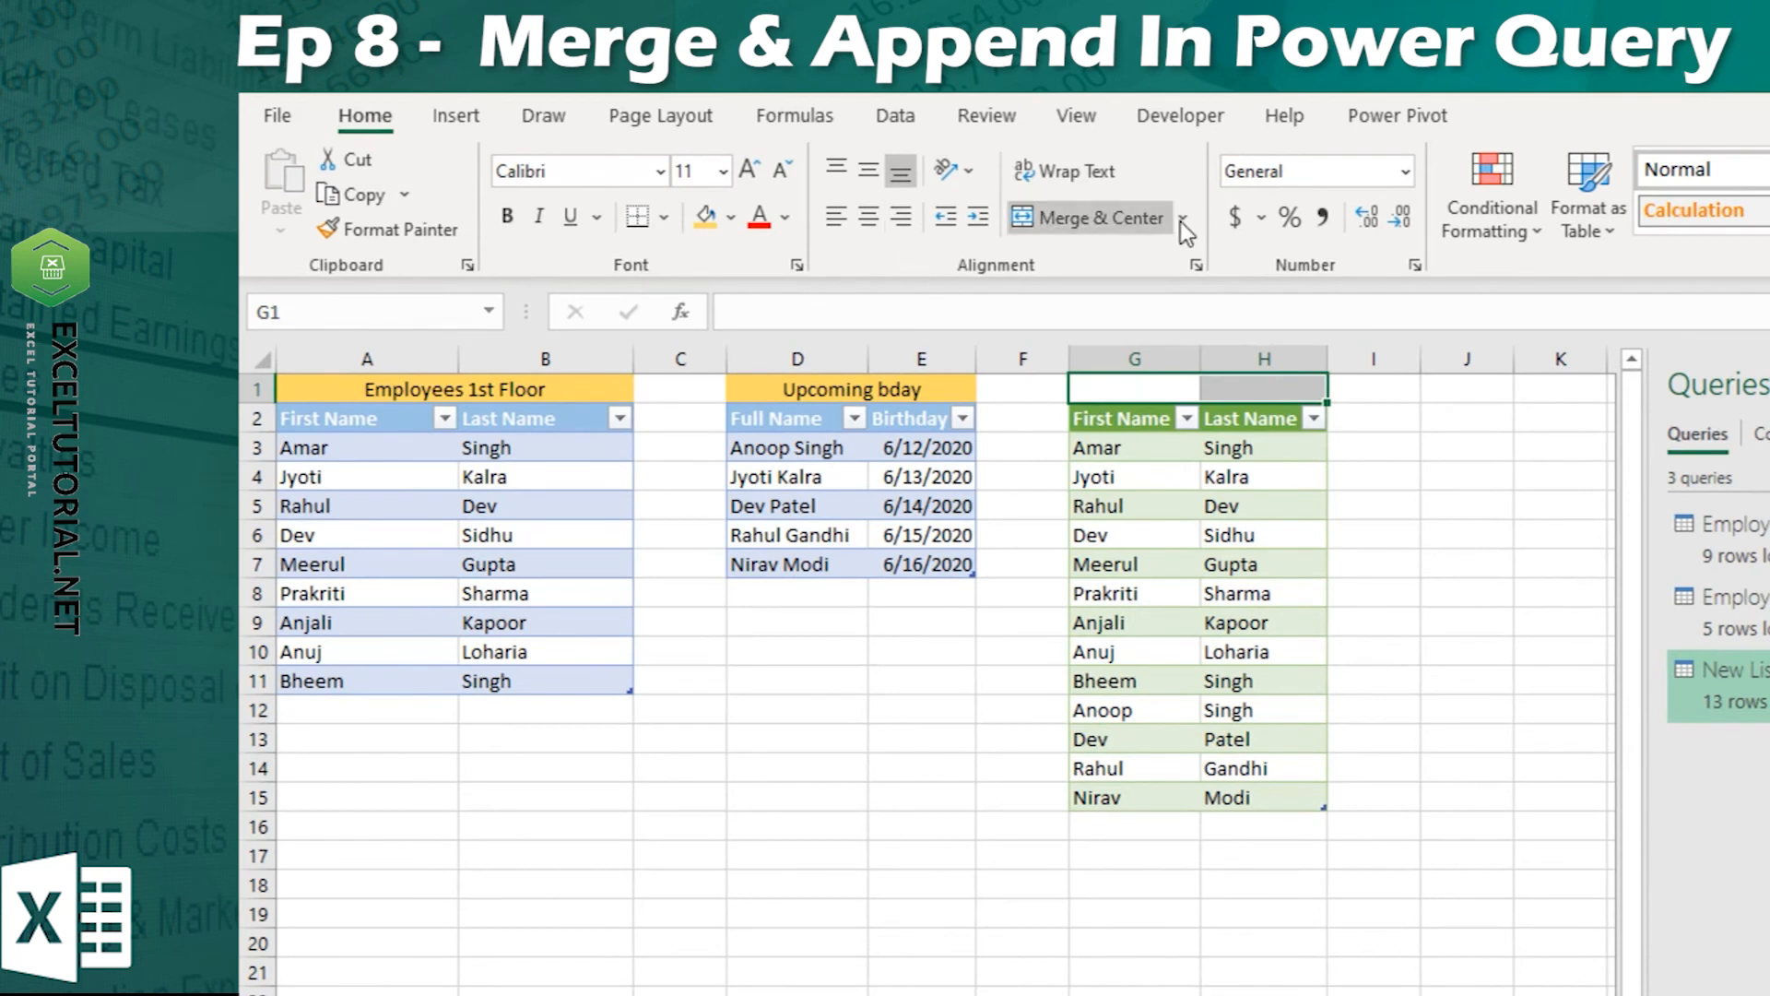
{"action": "left_click", "coordinate": [1149, 218]}
{"action": "double_click", "coordinate": [1187, 383]}
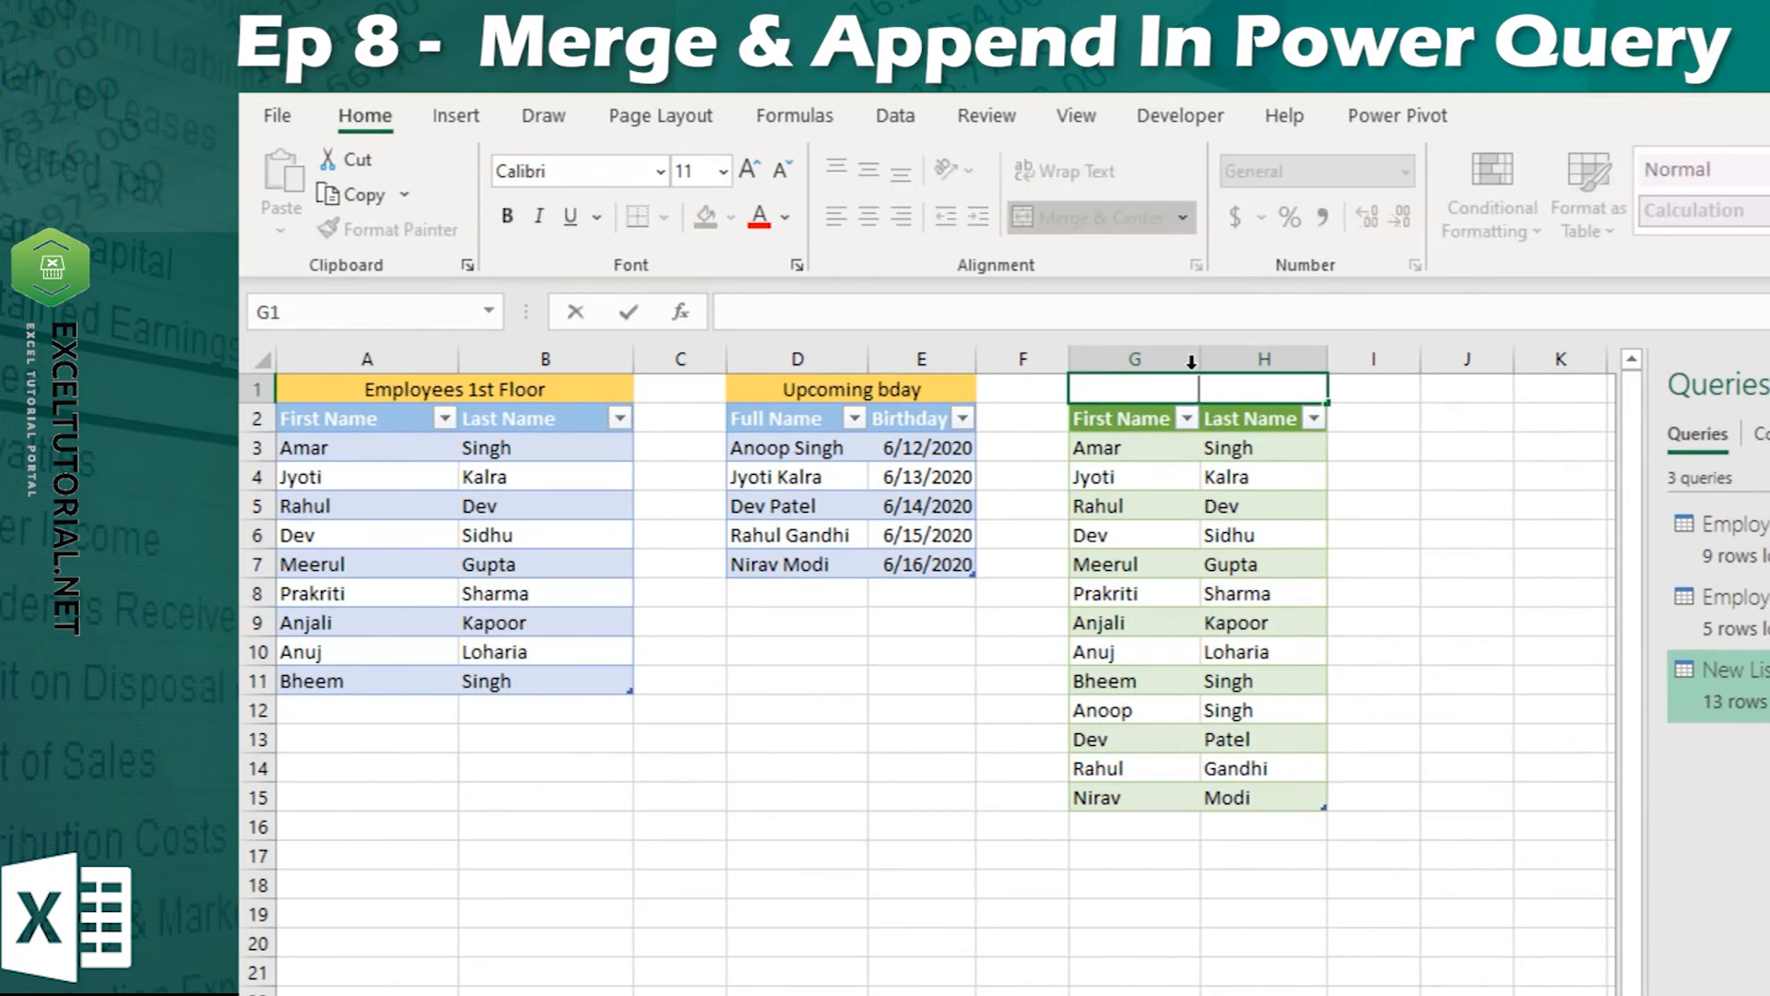
{"action": "type", "text": "Complete List"}
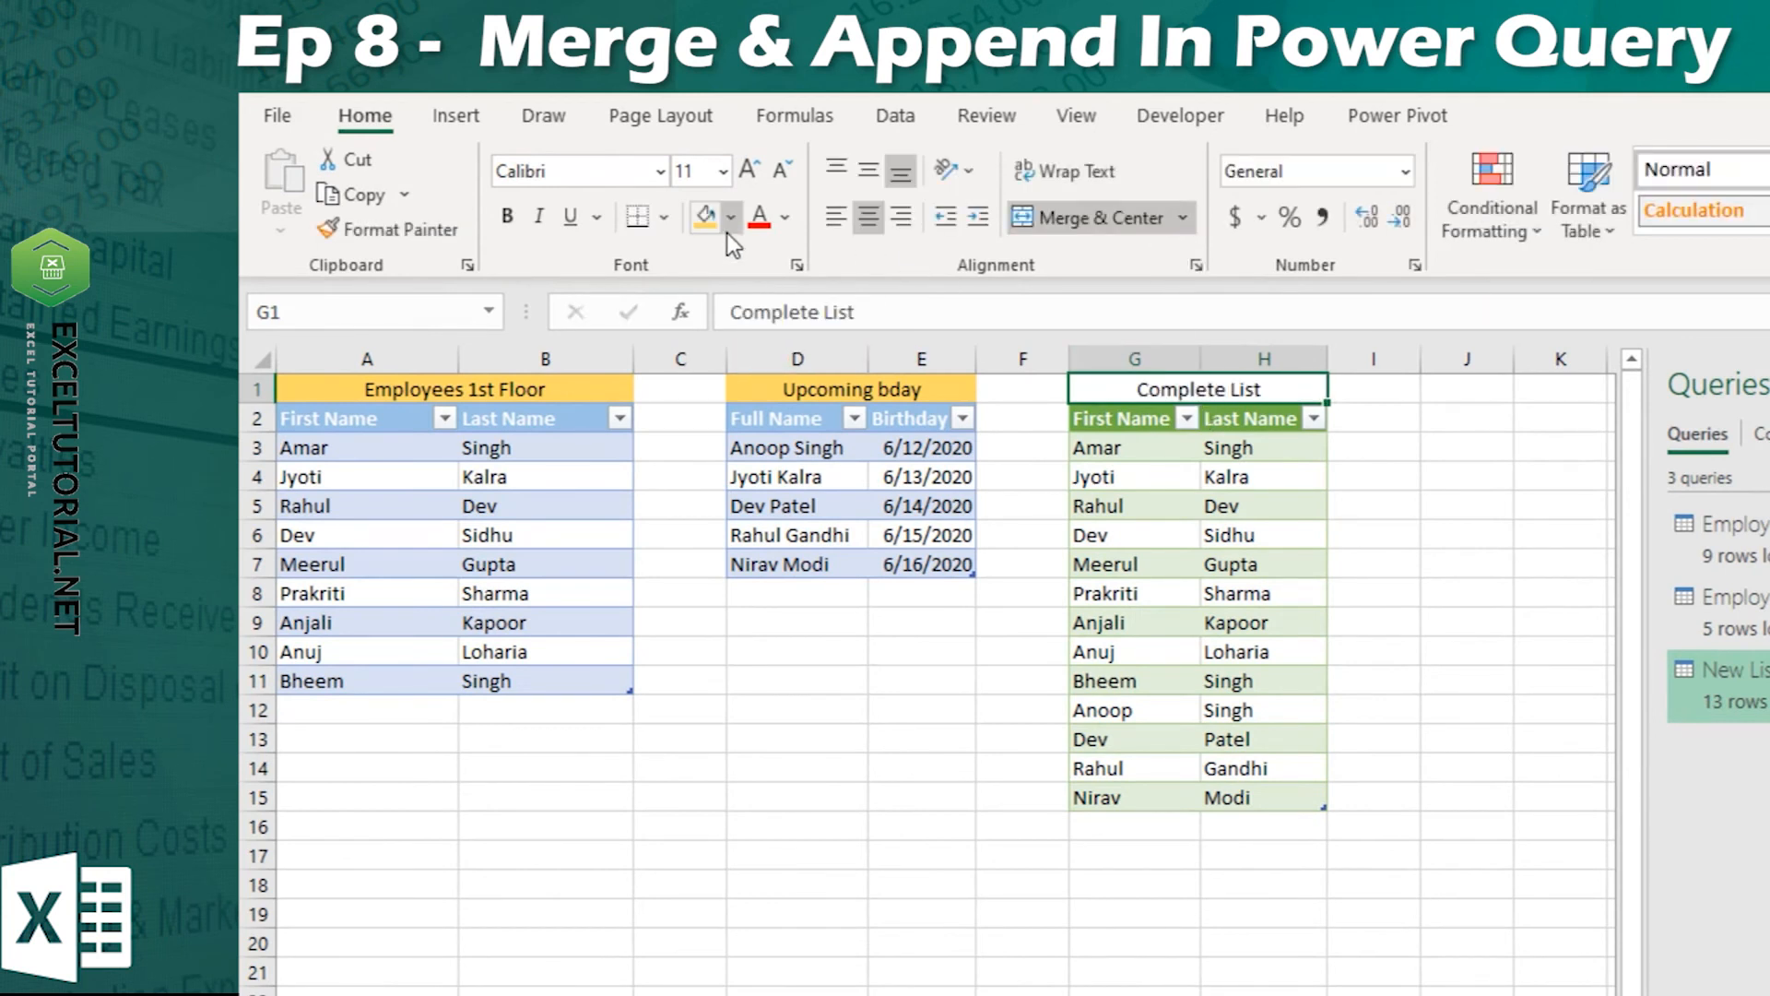
- Fill the Complete List title cell with the same gold color as the other table titles
{"action": "left_click", "coordinate": [730, 227]}
{"action": "left_click", "coordinate": [709, 221]}
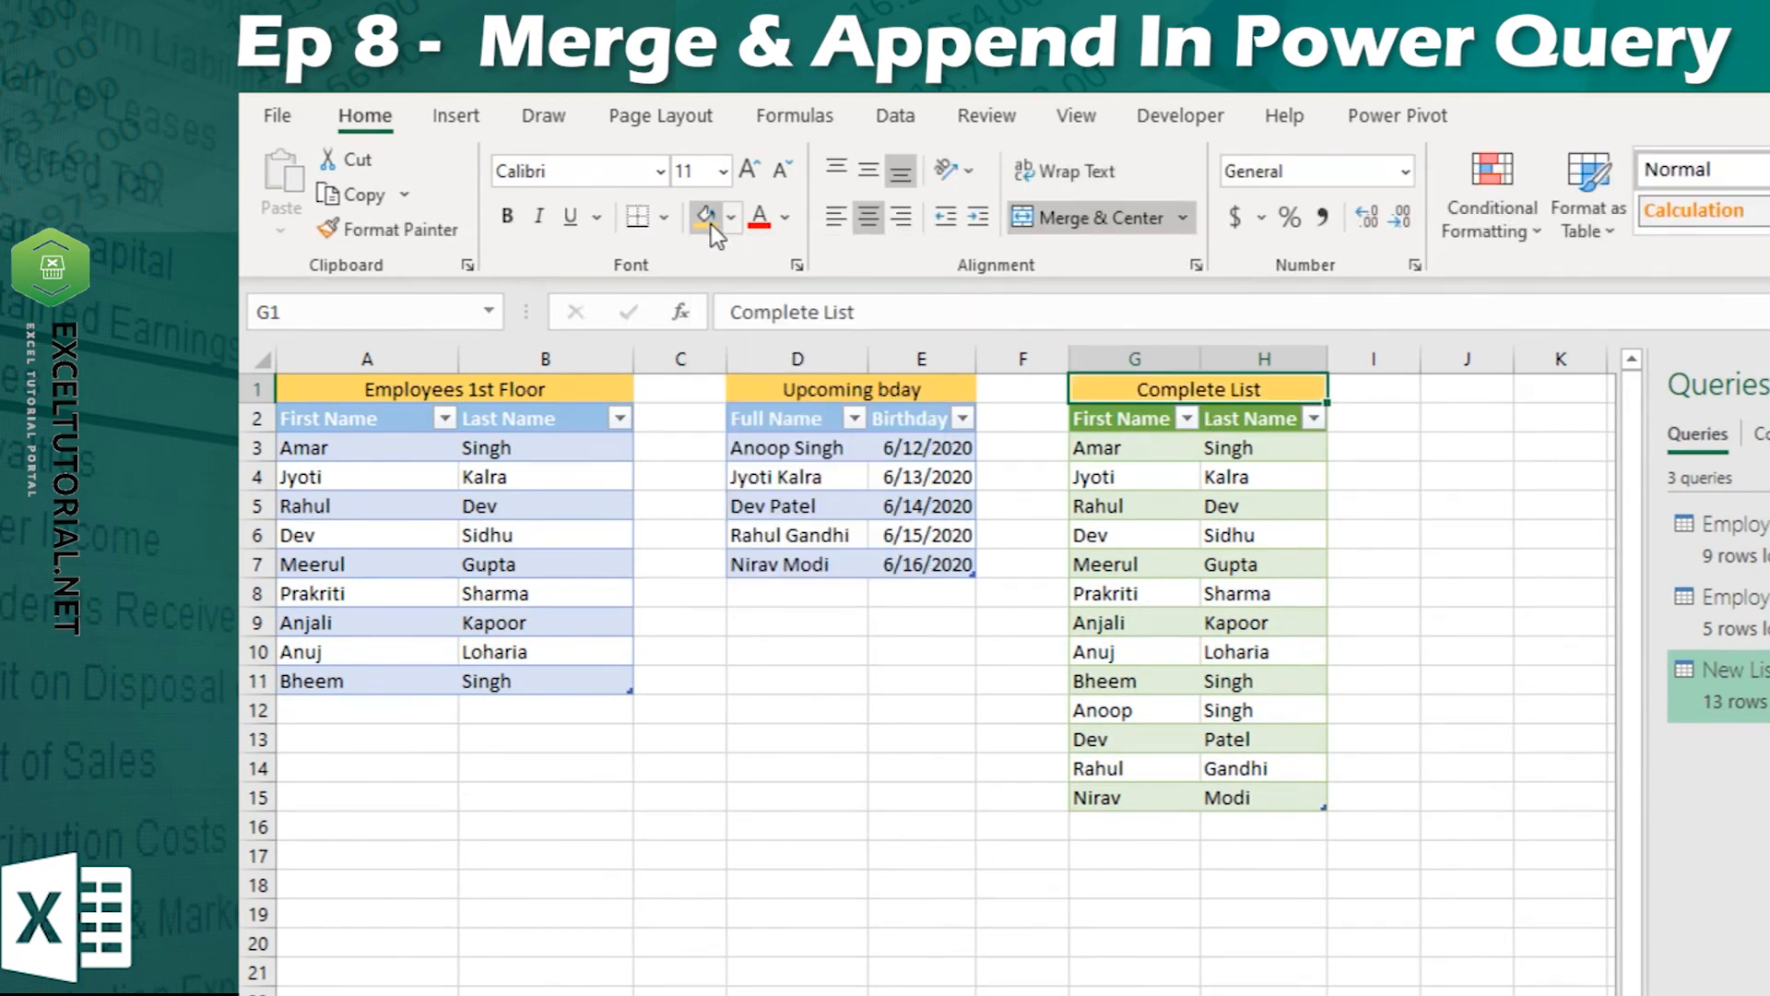
{"action": "left_click", "coordinate": [922, 797]}
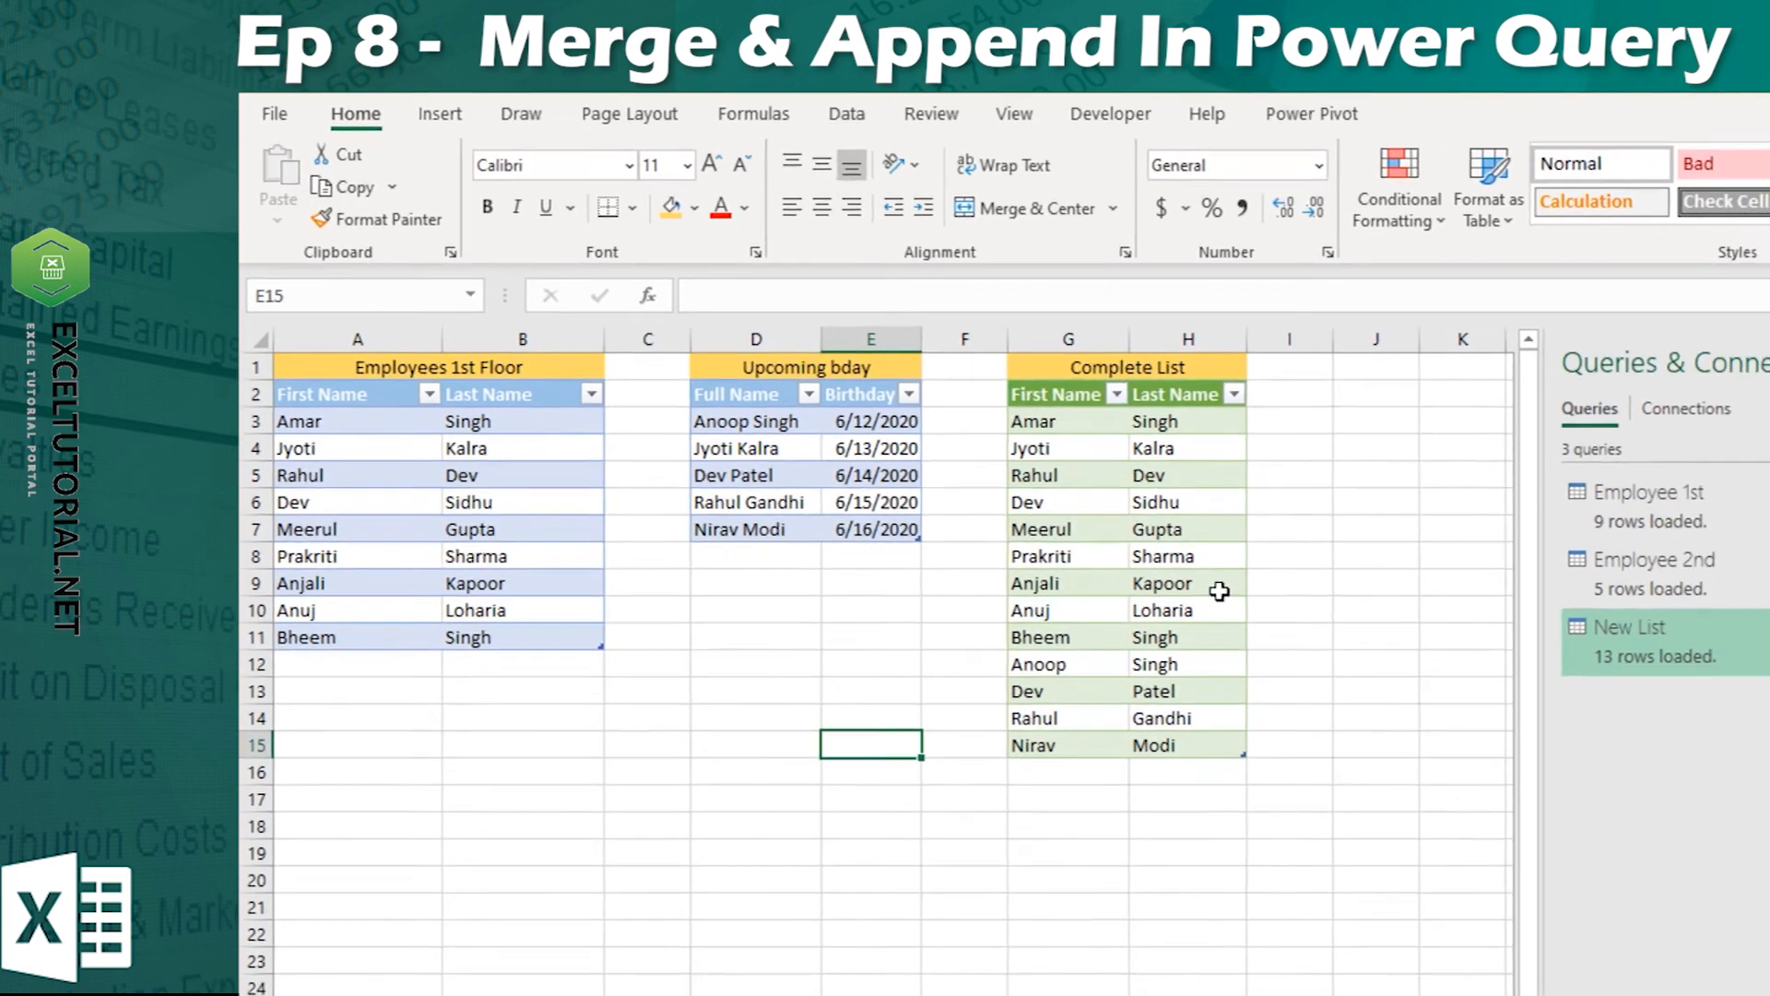